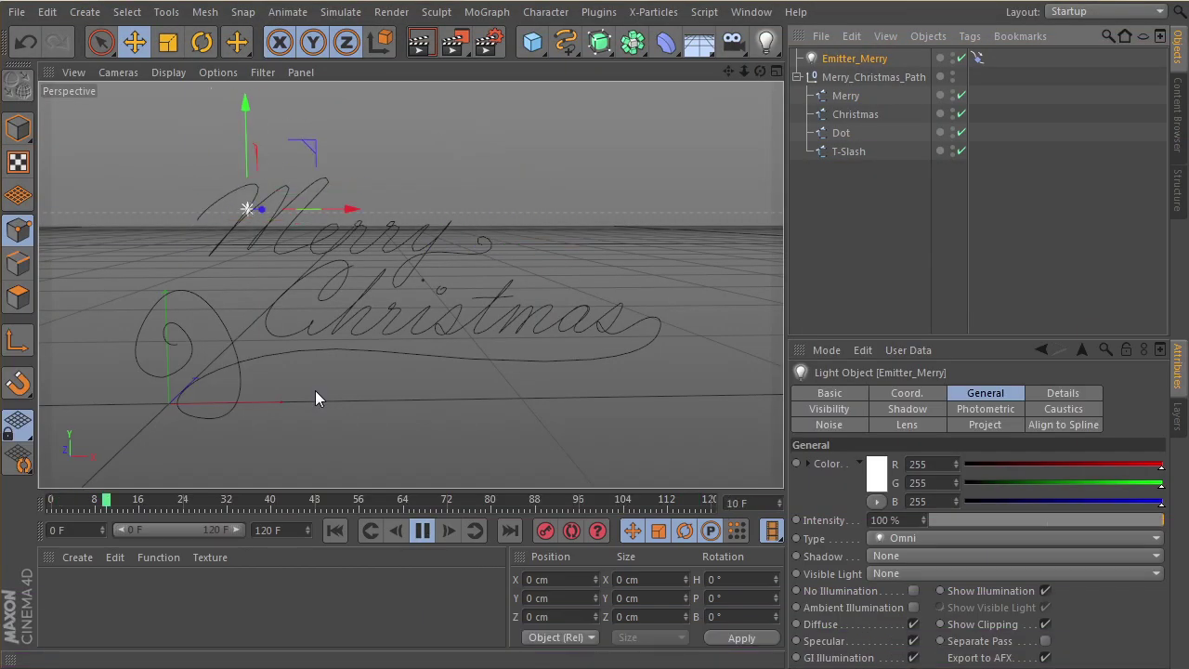
Step: Examine the light emitter's motion along the Merry spline from several angles, and return the stopped animation to frame 0
scroll(276, 299, "up", 1)
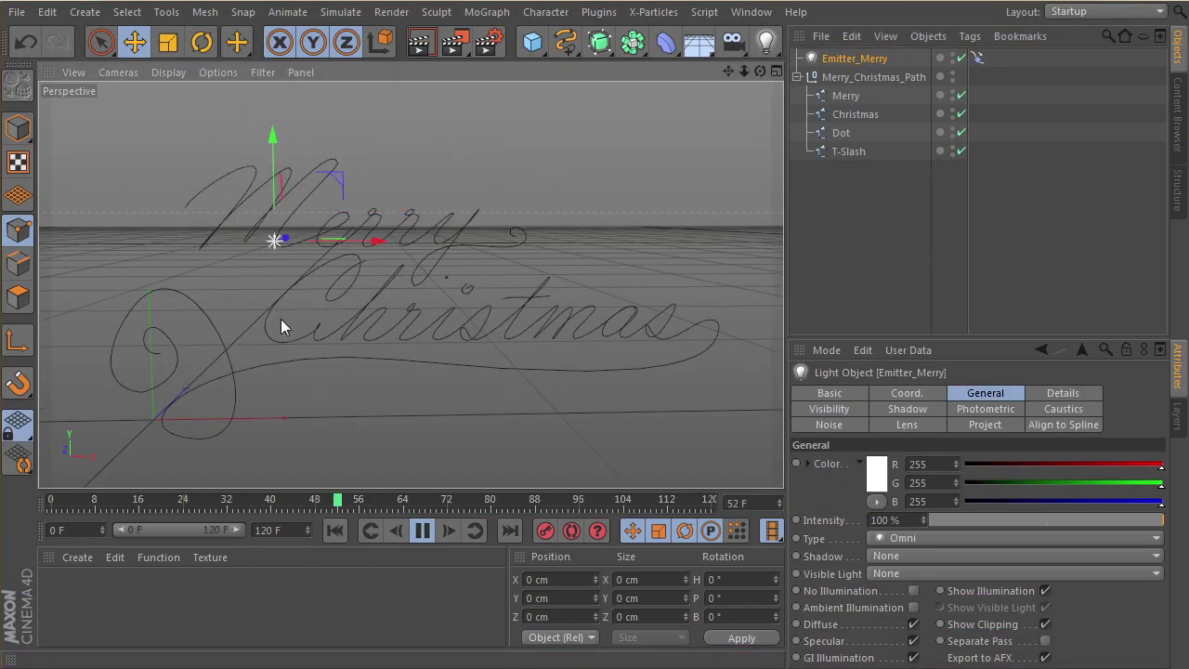
left_click_drag(393, 247, 390, 332, "alt")
scroll(389, 331, "up", 2)
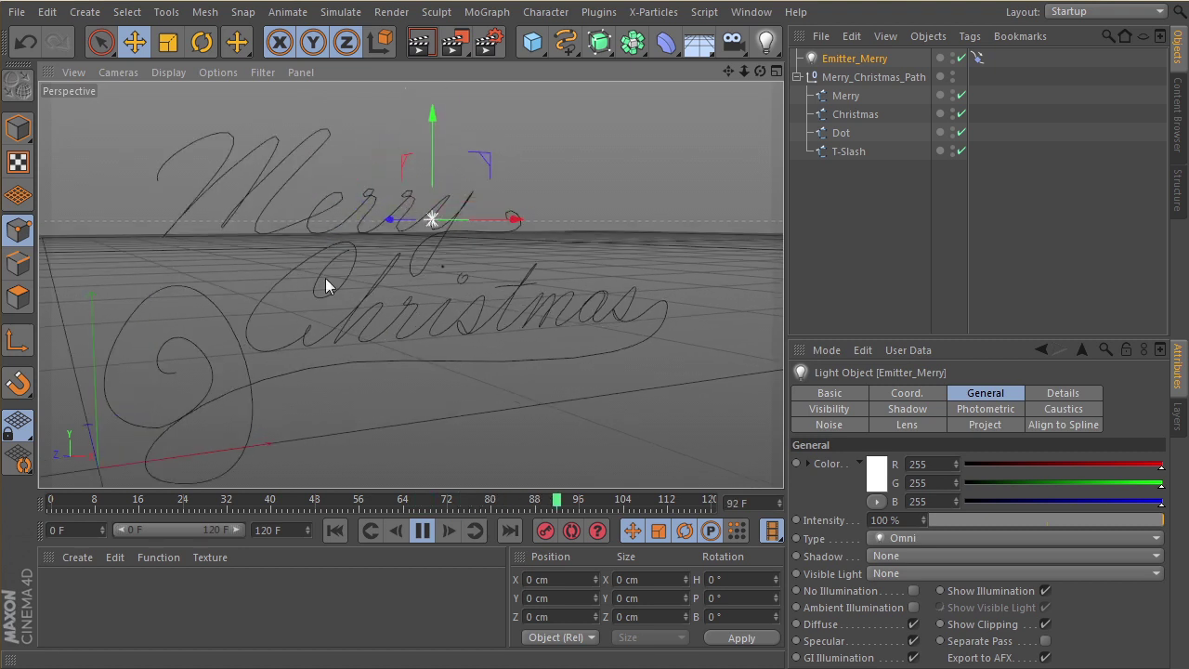
middle_click_drag(326, 278, 427, 244, "alt")
left_click_drag(427, 245, 373, 323, "alt")
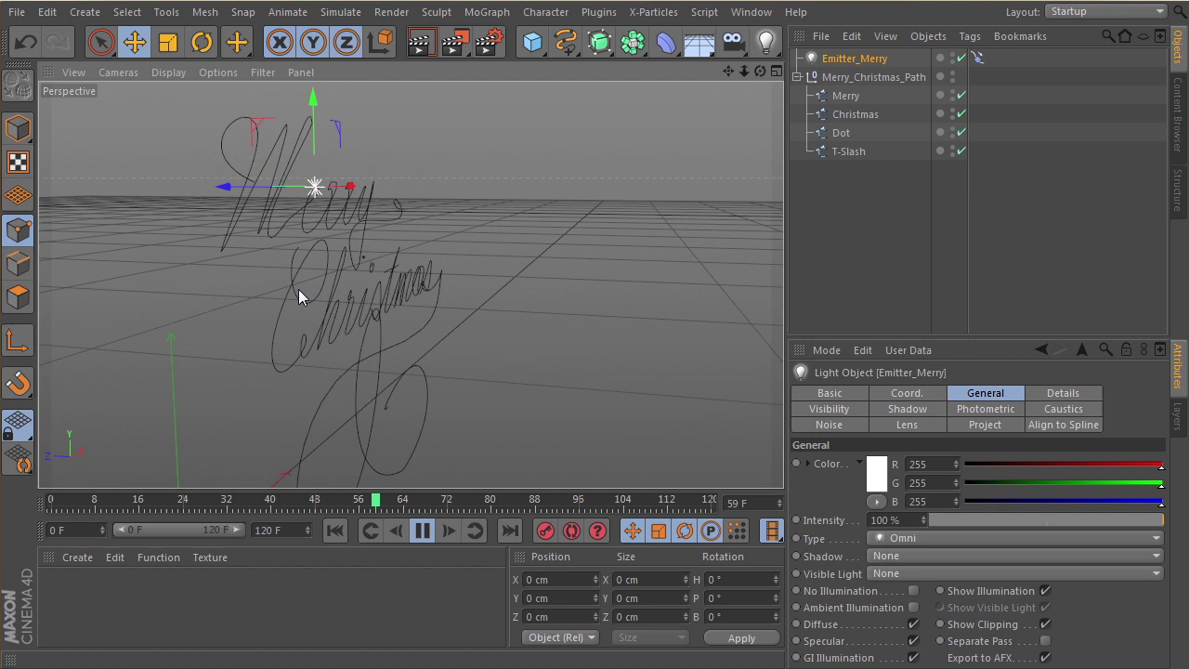
left_click_drag(299, 290, 403, 264, "alt")
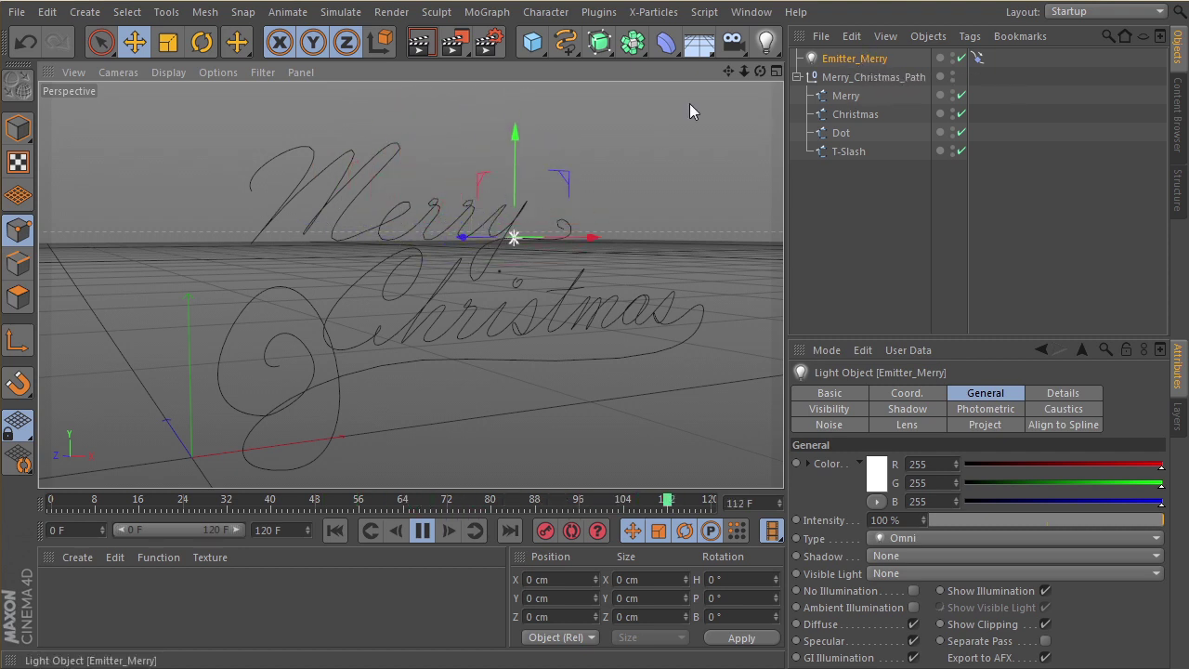
left_click_drag(311, 178, 427, 266, "alt")
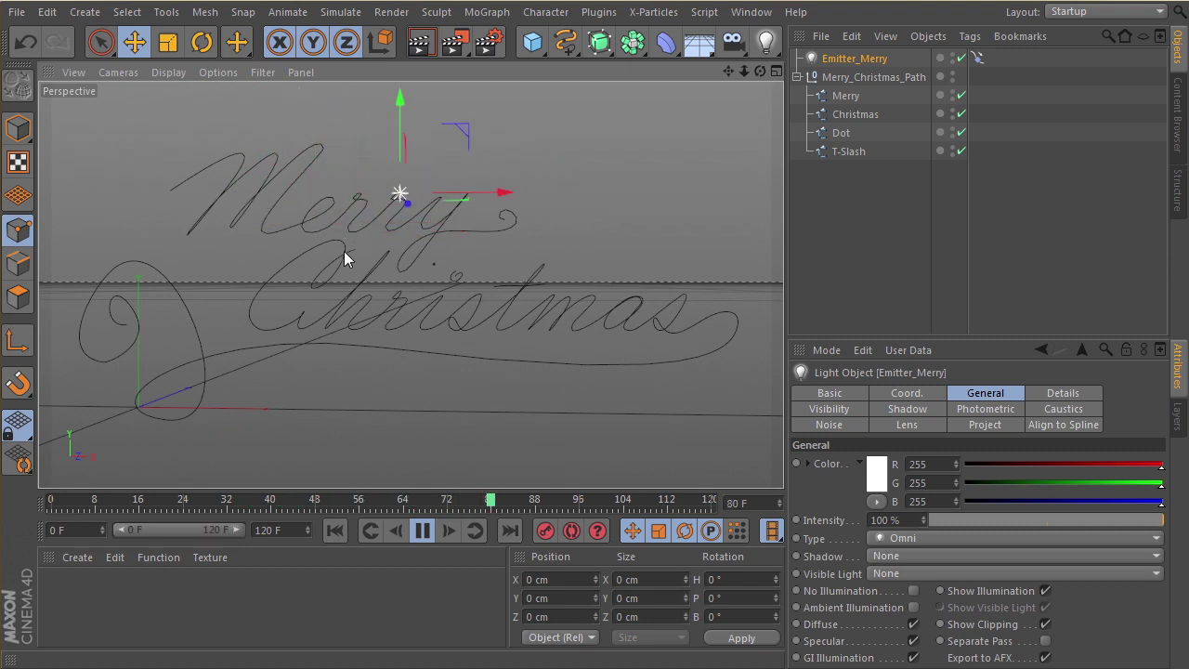
left_click_drag(339, 282, 363, 286, "alt")
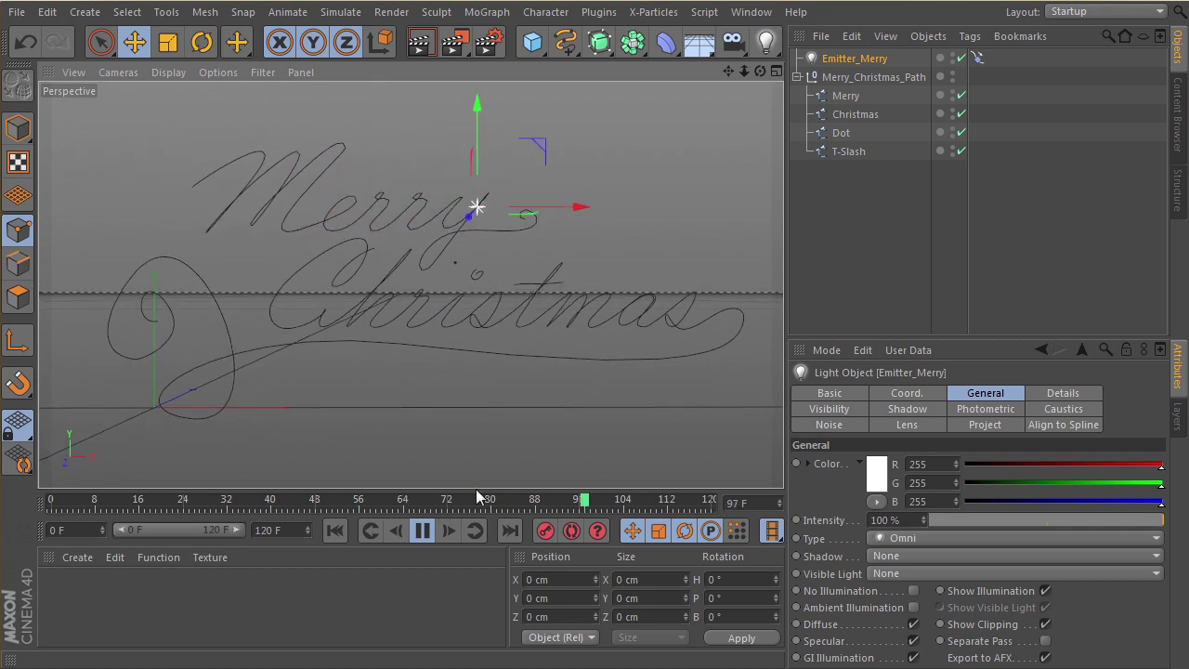
left_click(423, 530)
left_click(336, 529)
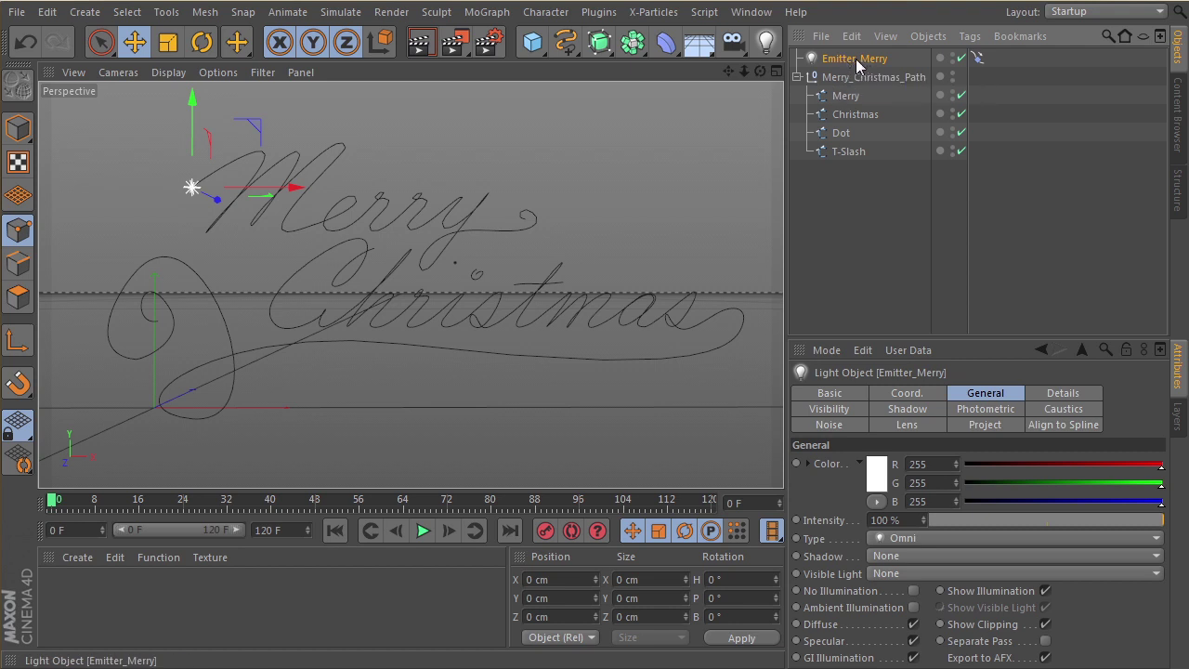
Step: Duplicate Emitter_Merry as Emitter_Christmas and set the copy's Align to Spline path to the Christmas spline
left_click_drag(863, 63, 865, 74, "ctrl")
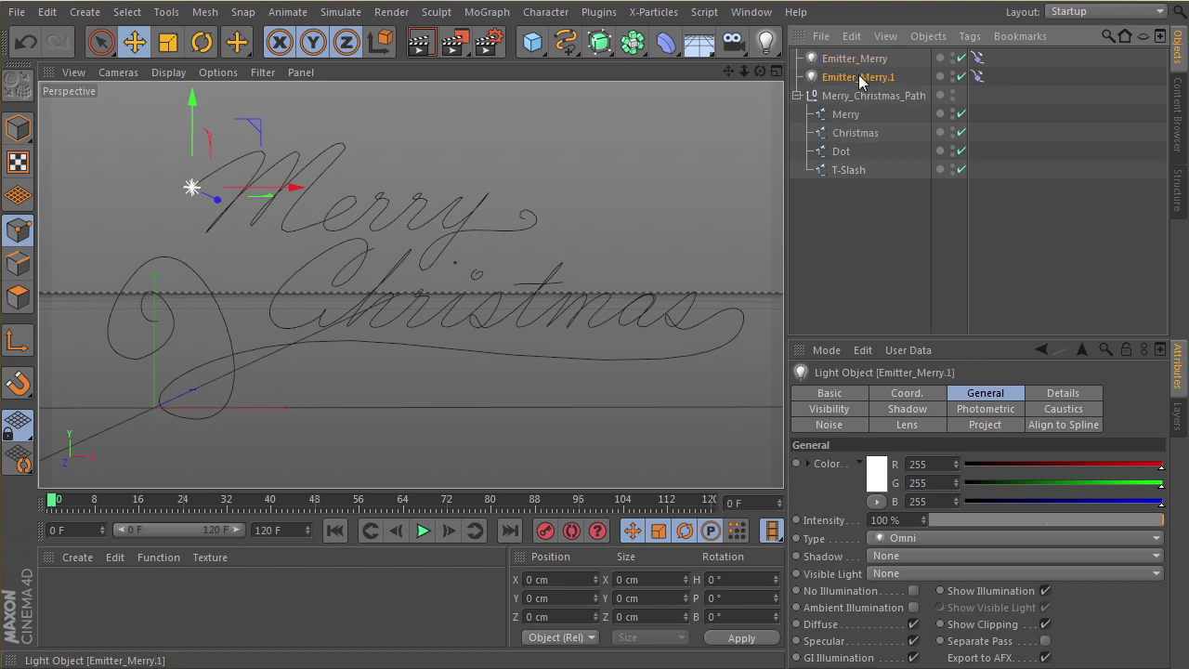
double_click(866, 76)
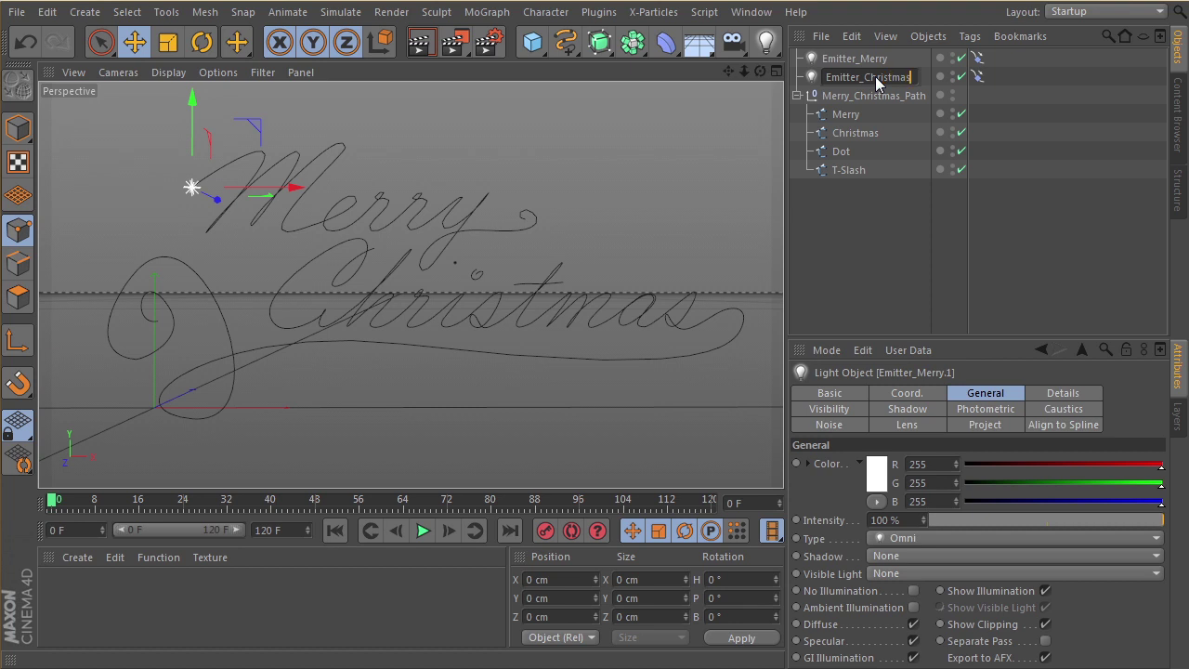
type("Emitter_Christmas")
key("Return")
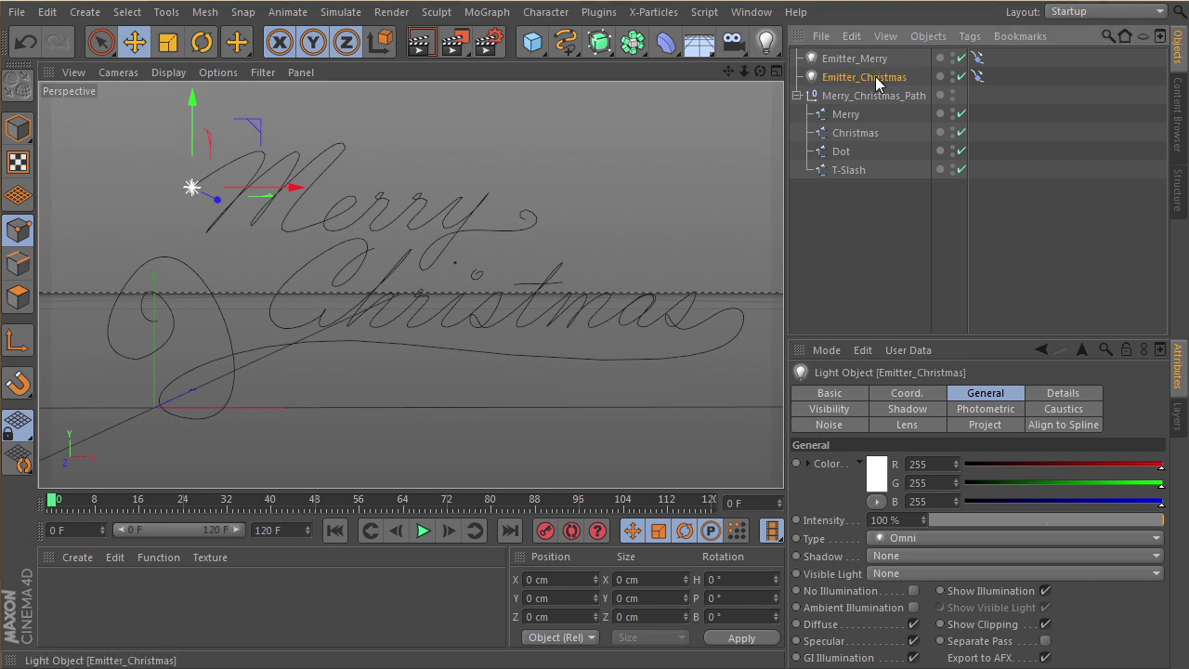
left_click(978, 77)
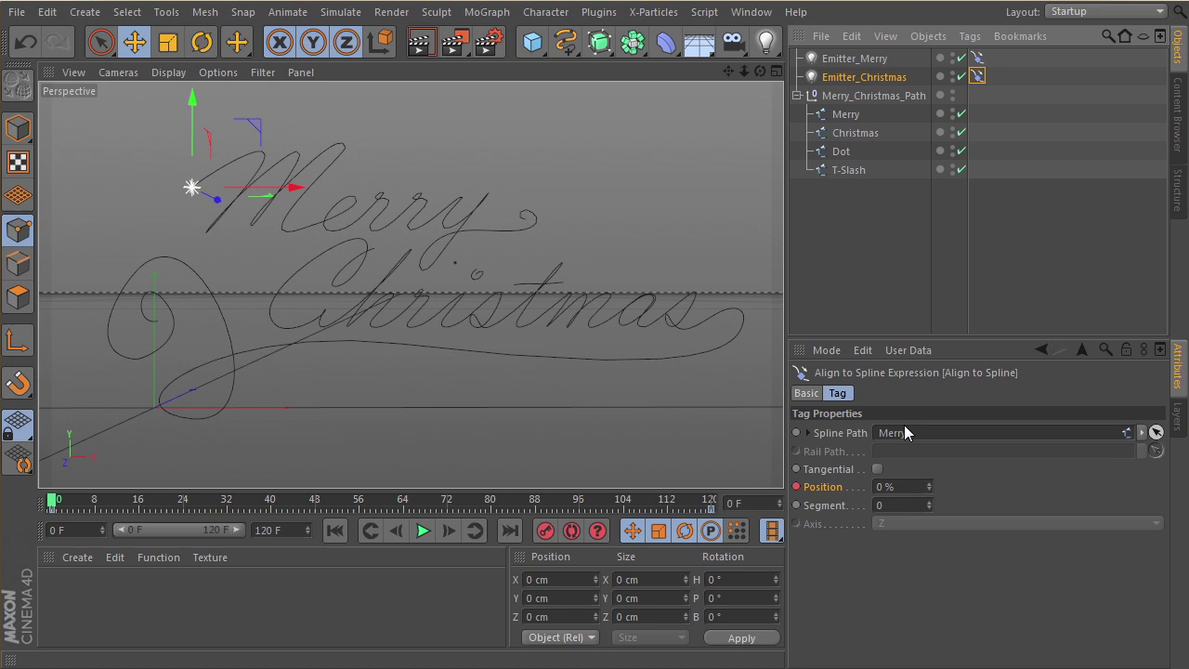
left_click_drag(853, 136, 933, 472)
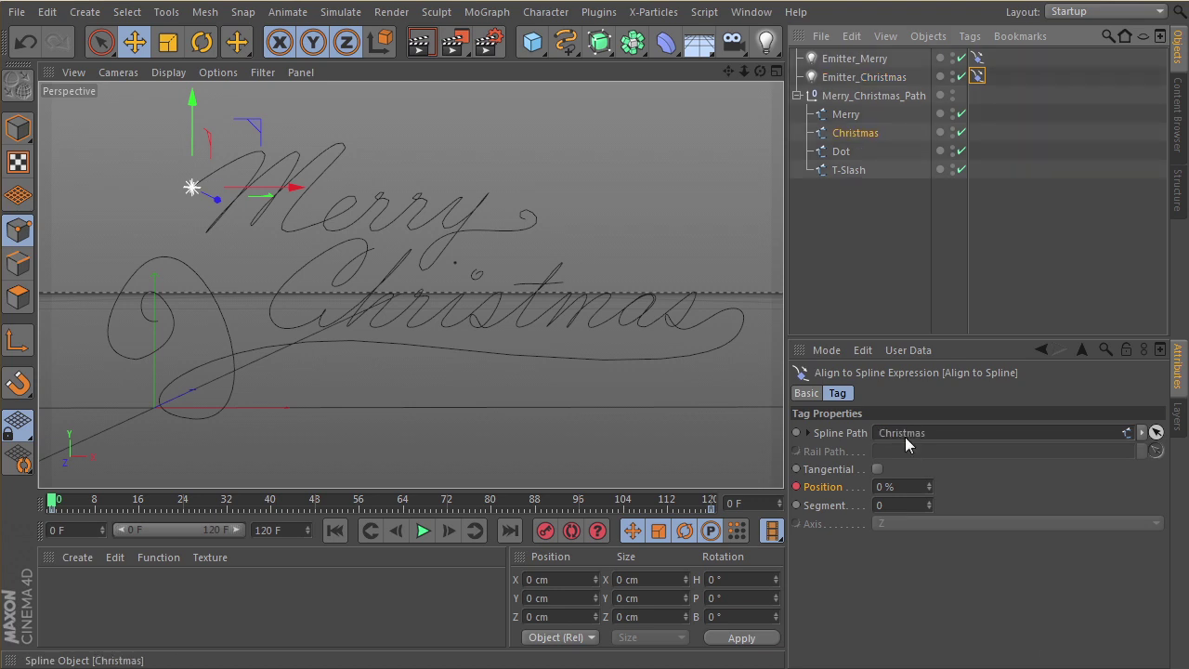
Step: Duplicate Emitter_Christmas as Emitter_Dot and set the copy's Align to Spline path to the Dot spline
left_click(862, 80)
left_click_drag(871, 78, 866, 98, "ctrl")
double_click(866, 99)
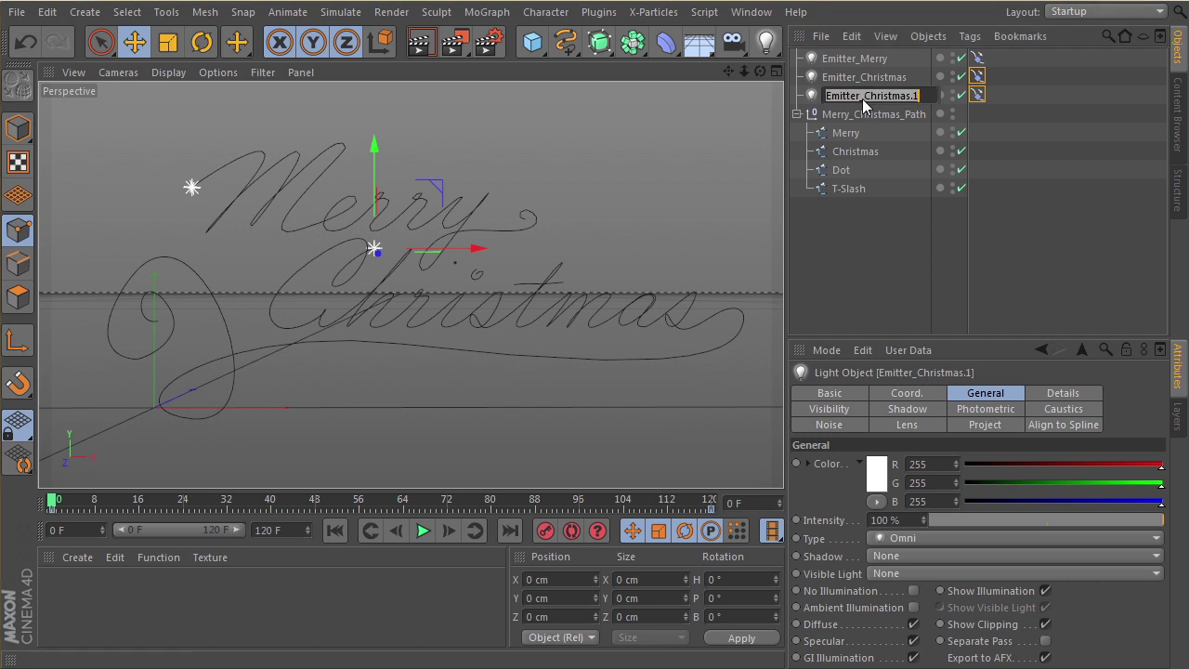
type("Dot")
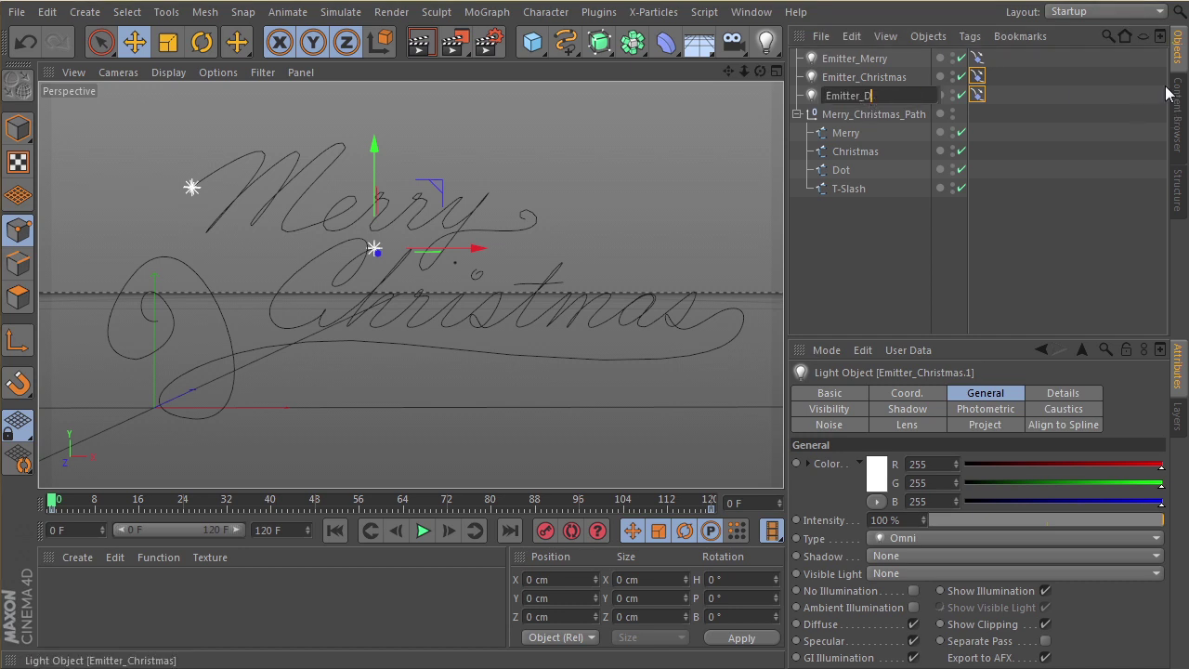
key("Return")
left_click(976, 95)
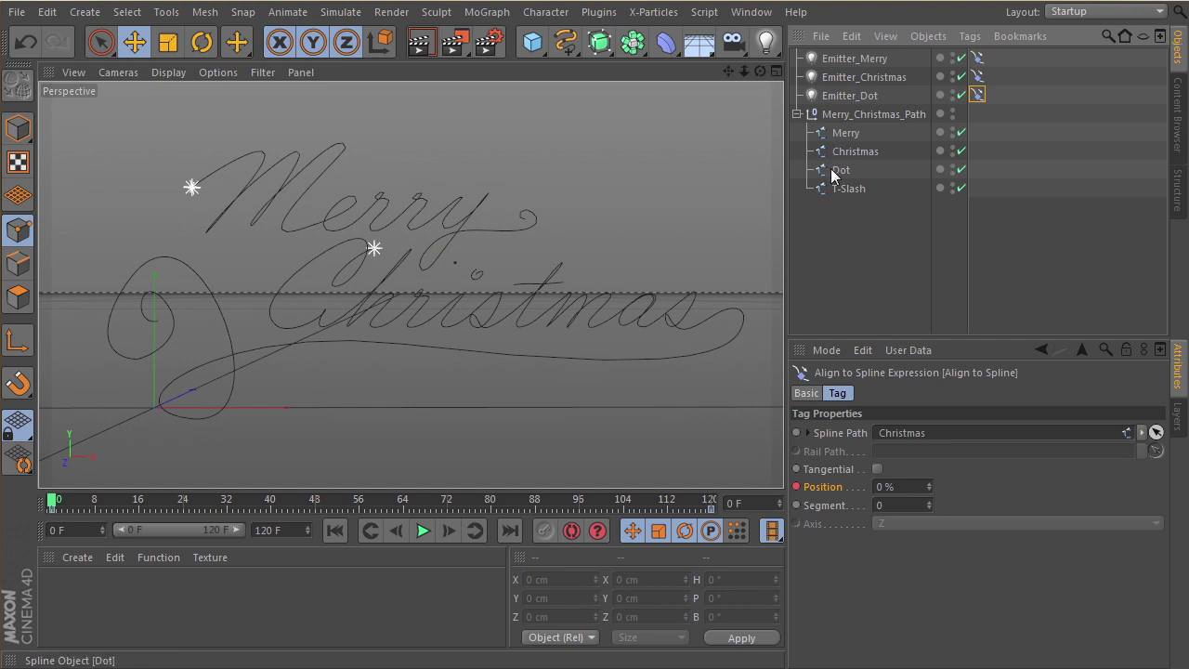
left_click_drag(834, 175, 926, 458)
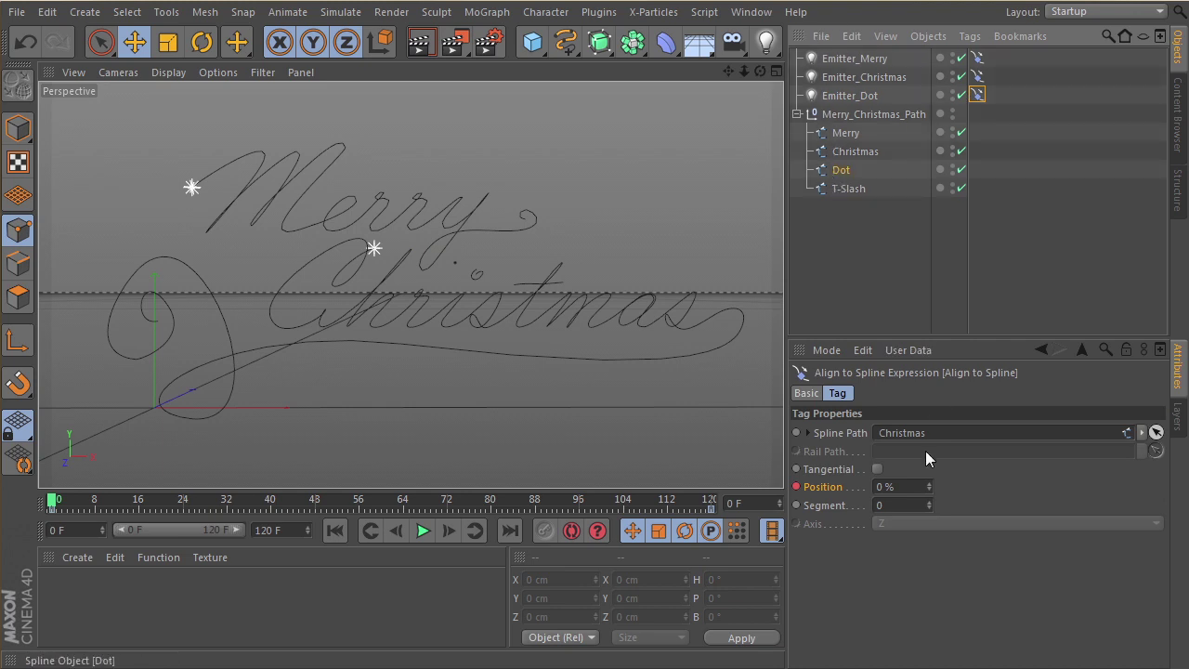
Step: Duplicate Emitter_Dot as Emitter_T-Slash and set the copy's Align to Spline path to the T-Slash spline
left_click_drag(866, 99, 878, 125, "ctrl")
double_click(862, 117)
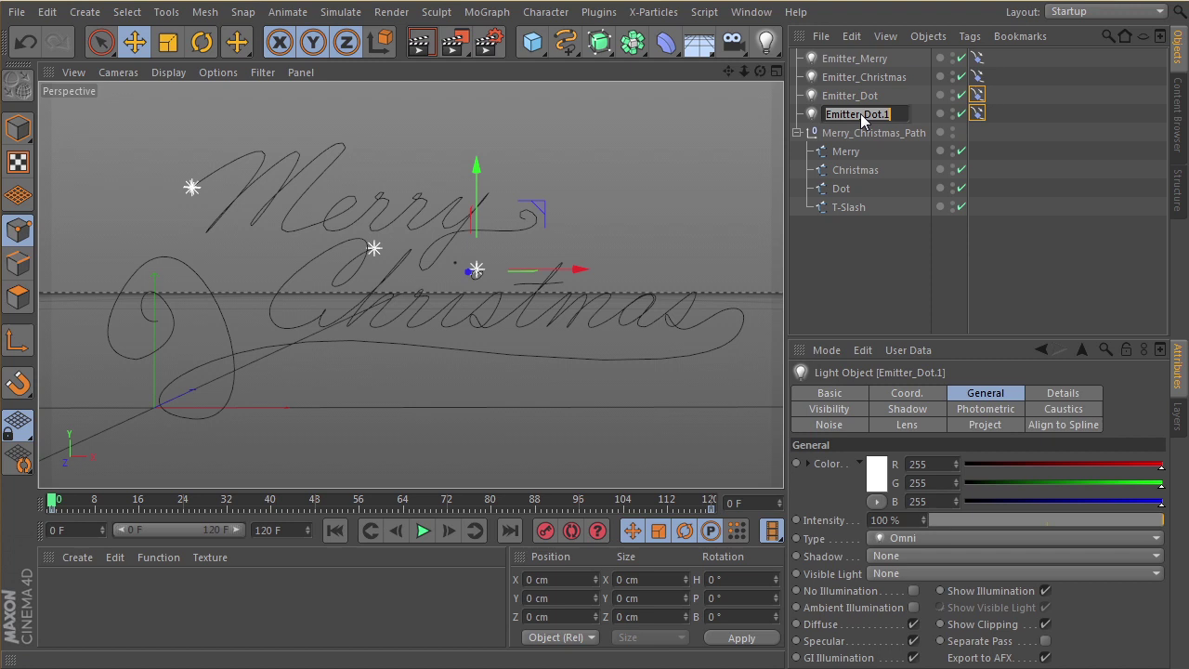
key("BackSpace")
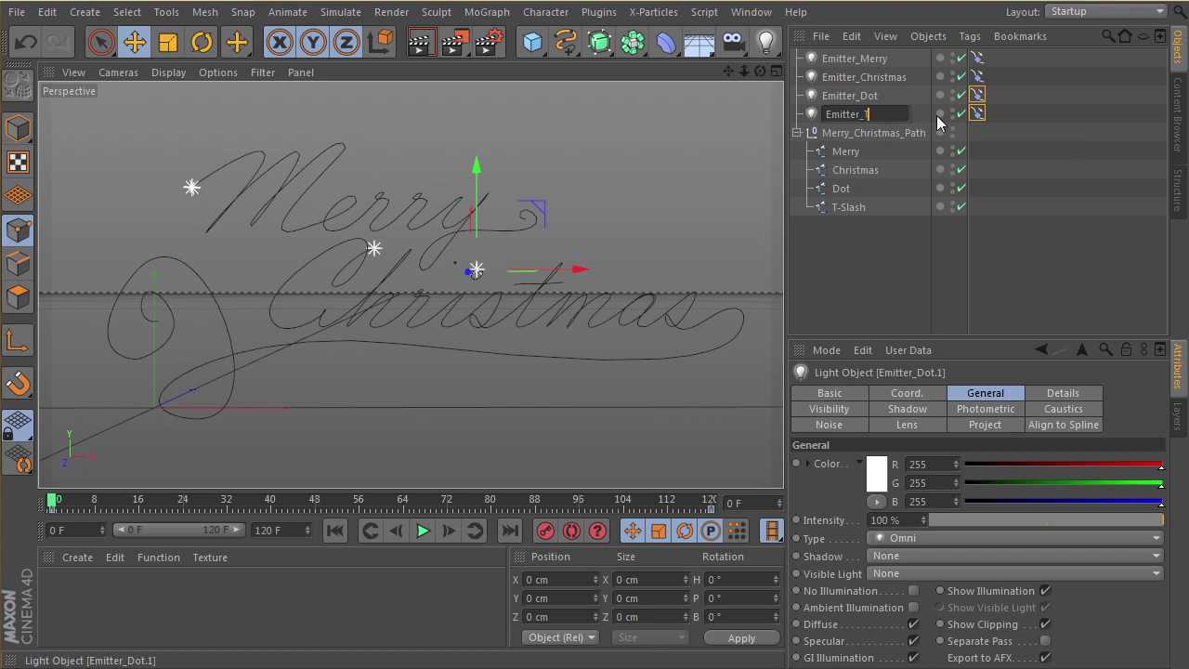
type("T-Slash")
key("Return")
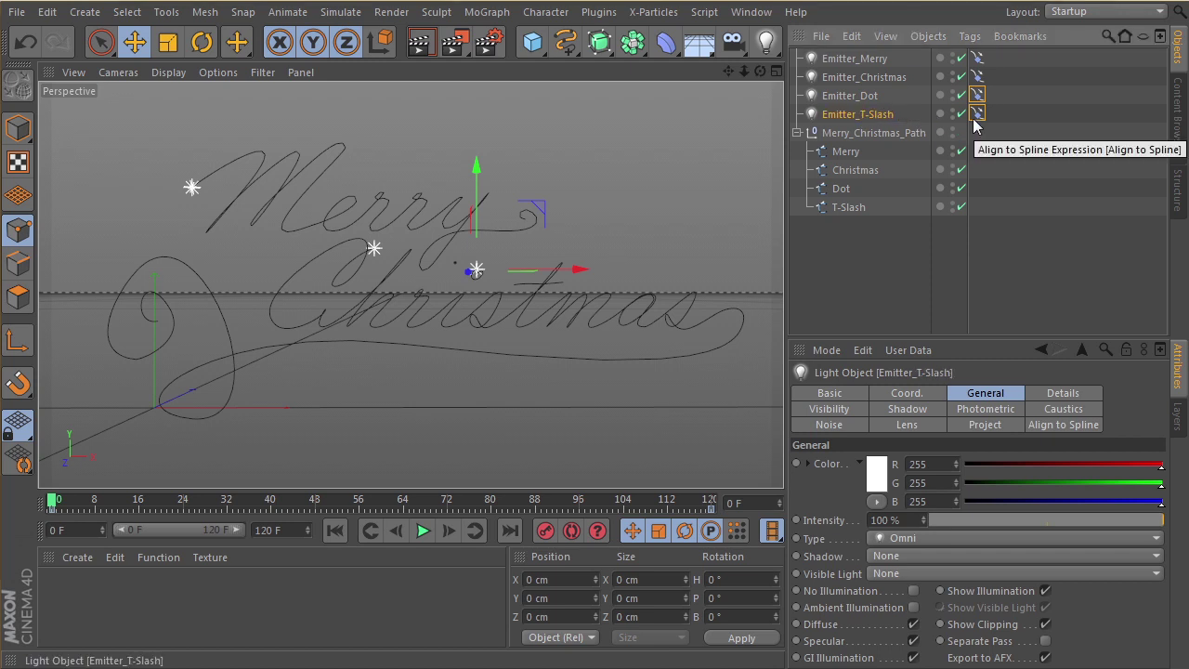
left_click(977, 112)
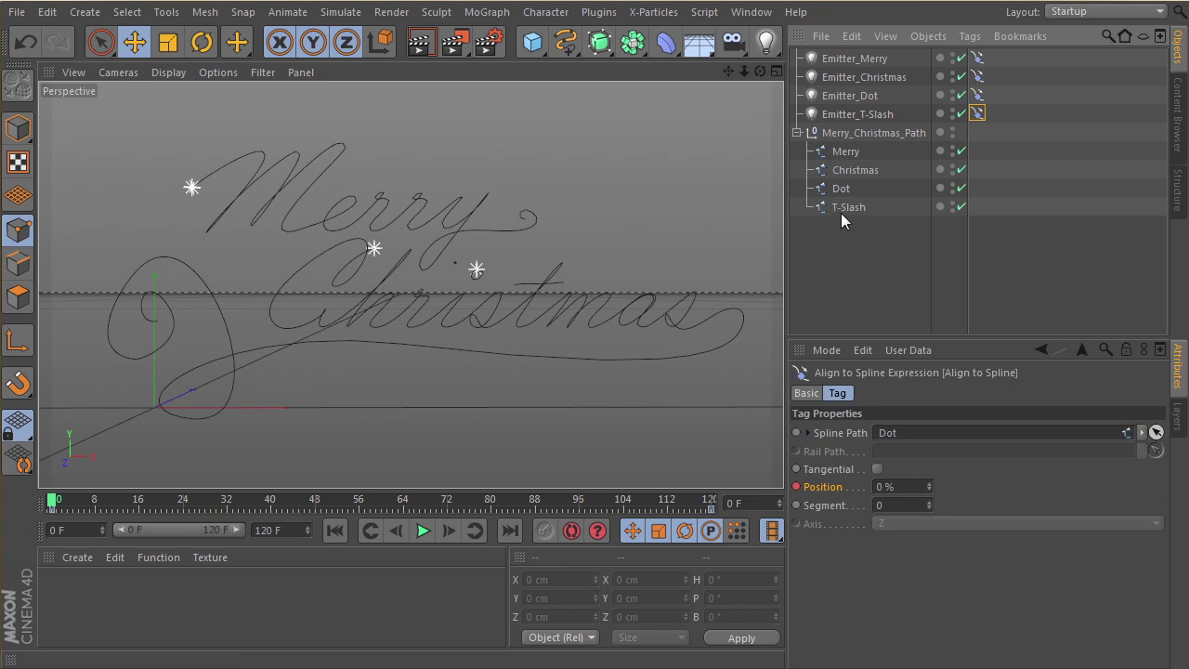
left_click_drag(843, 208, 904, 367)
left_click(861, 305)
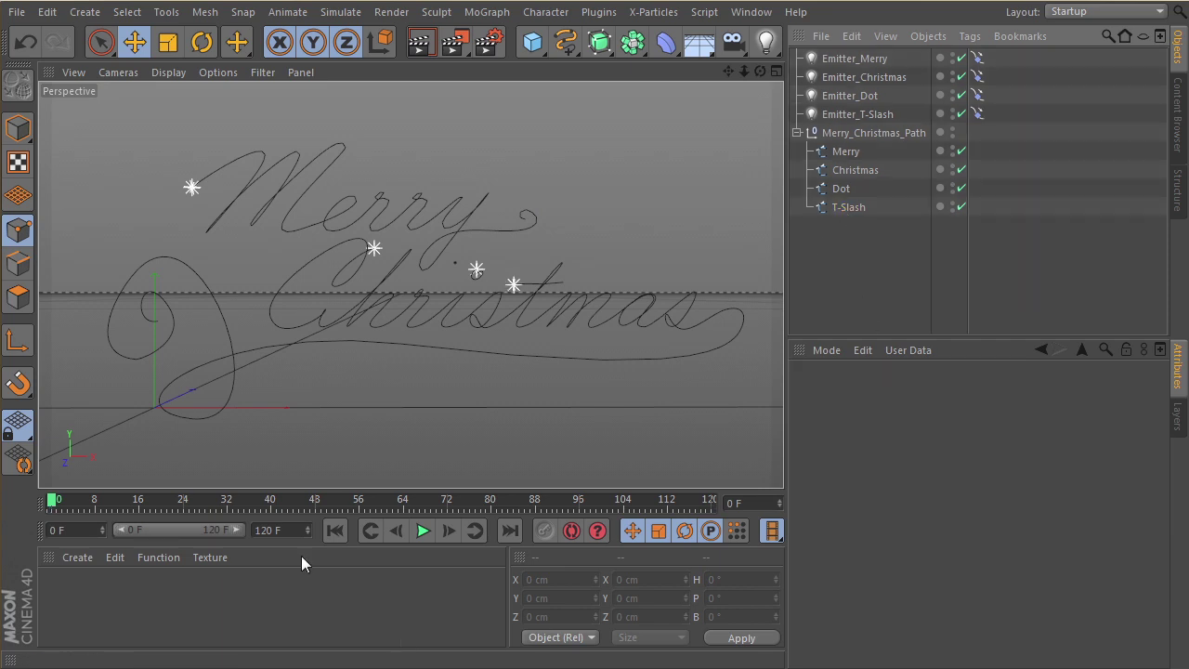
Step: With the animation playing, set the intermediate points of the Christmas, Dot and T-Slash splines to Uniform
left_click(421, 530)
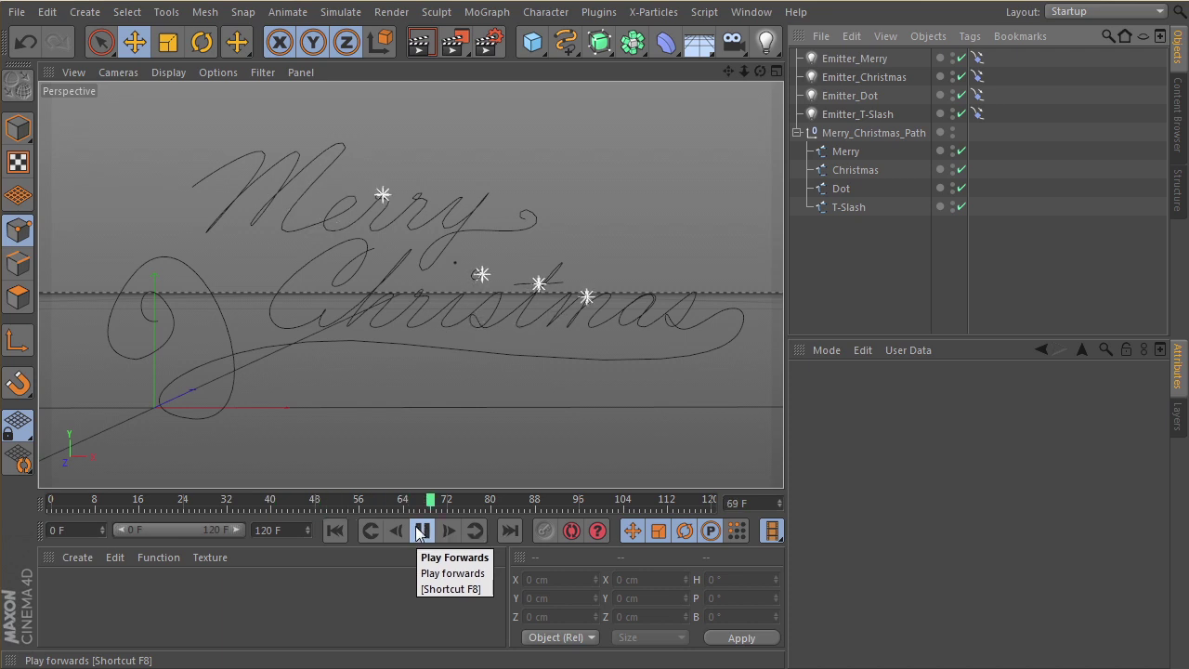
left_click(844, 152)
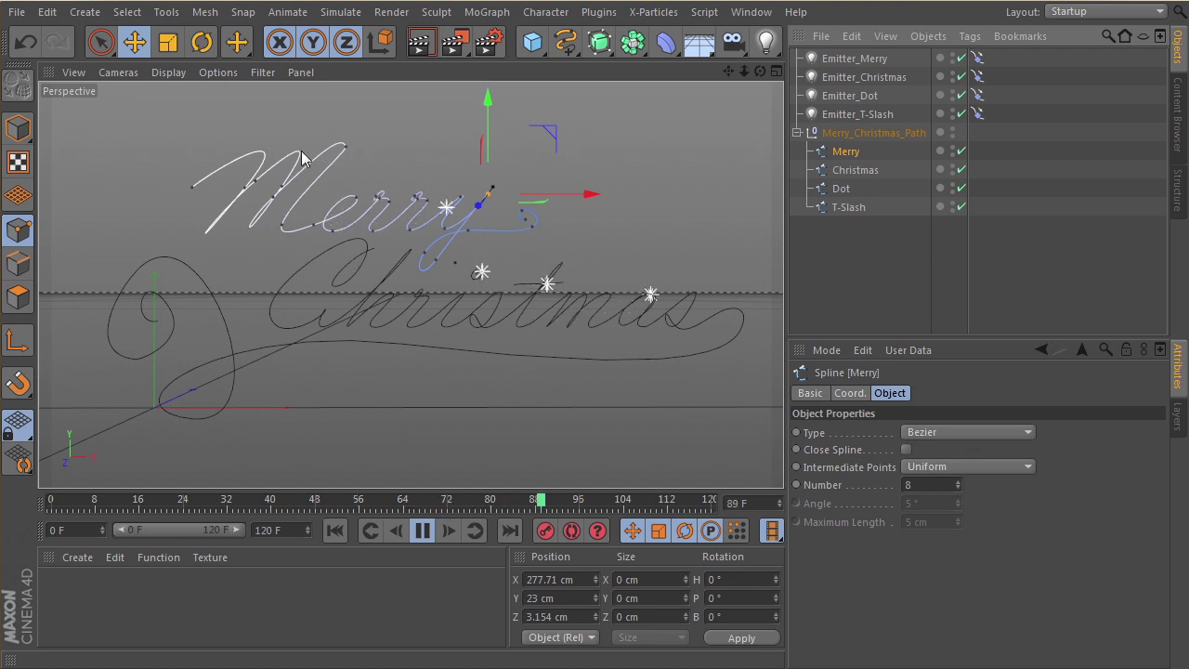
left_click(855, 171)
left_click(855, 207, "shift")
left_click(952, 466)
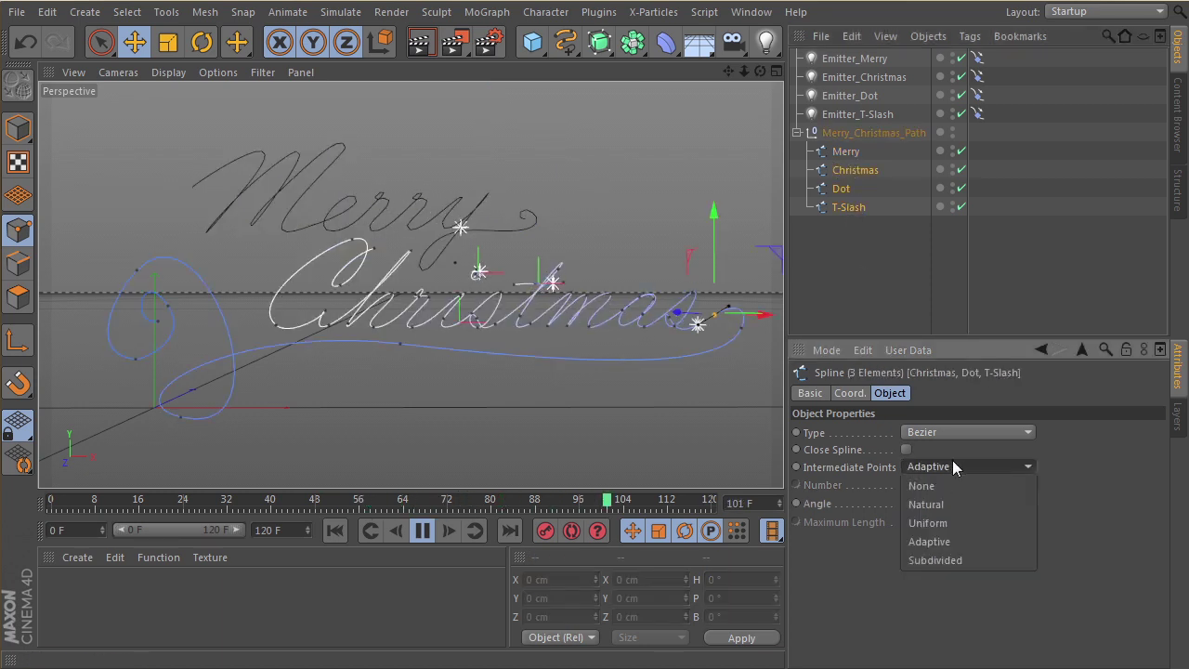
left_click(929, 523)
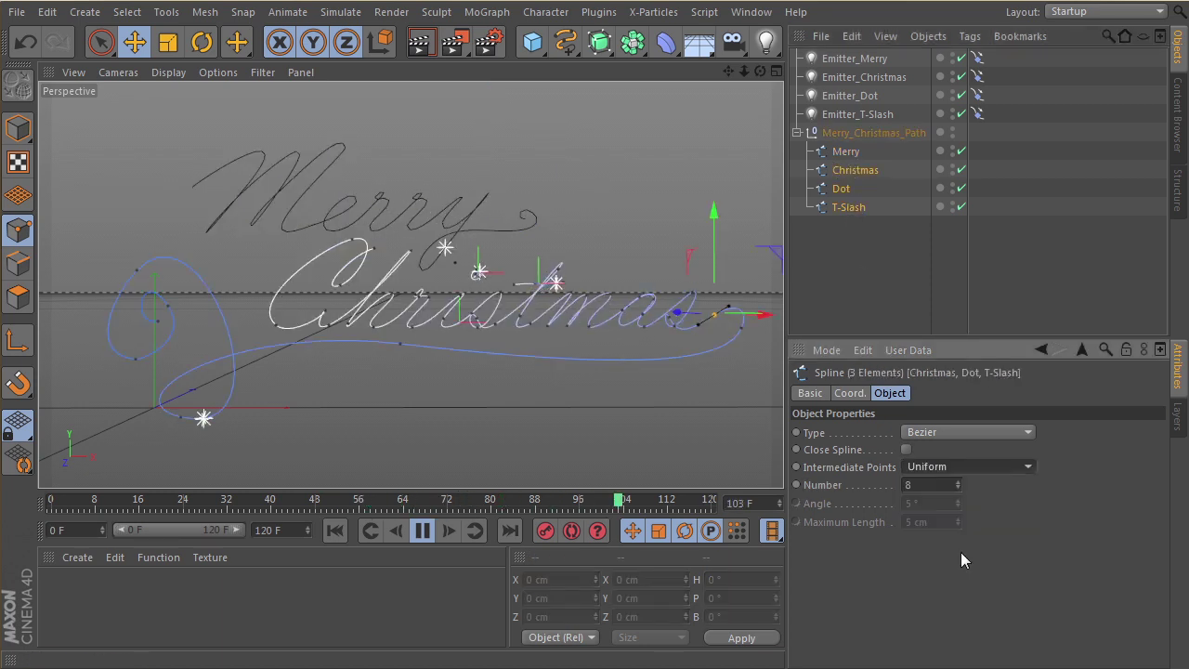
Step: Replay the animation from the start to check the four emitters, and return the stopped playback to frame 0
left_click(334, 531)
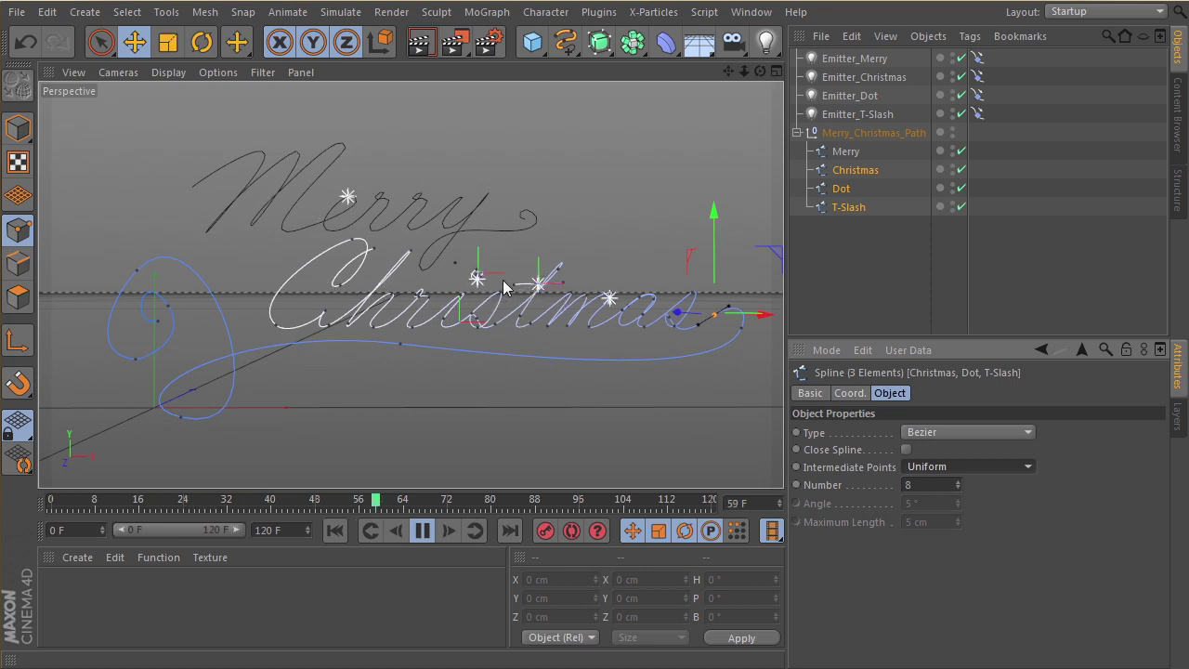
left_click(423, 530)
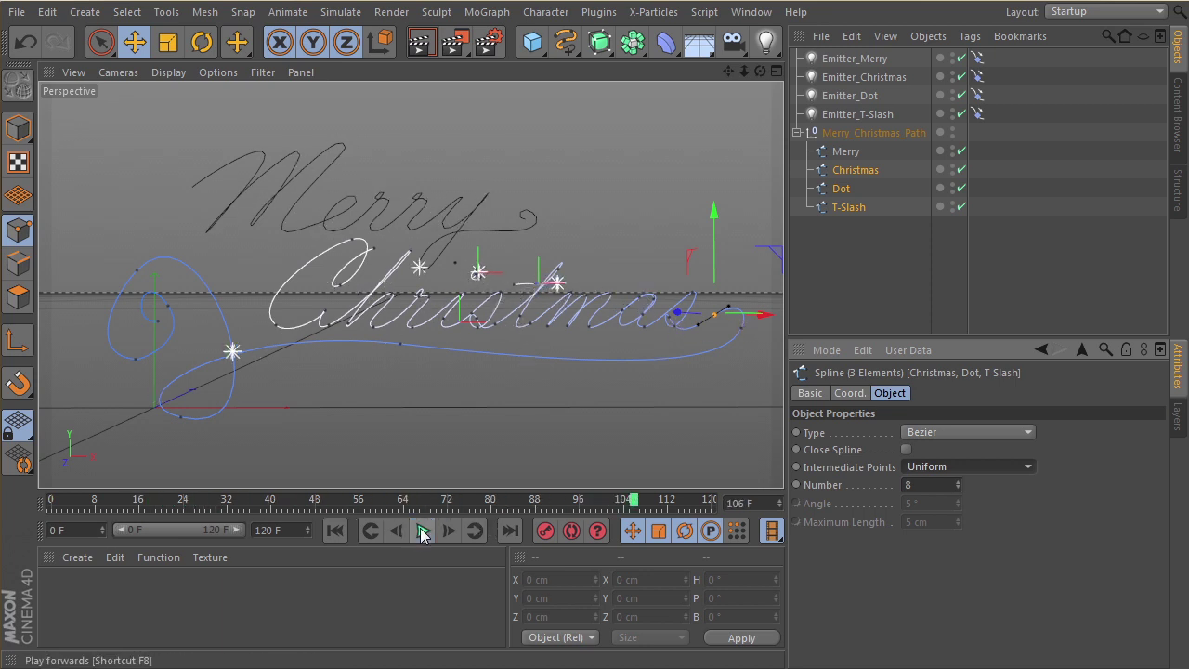
left_click(327, 535)
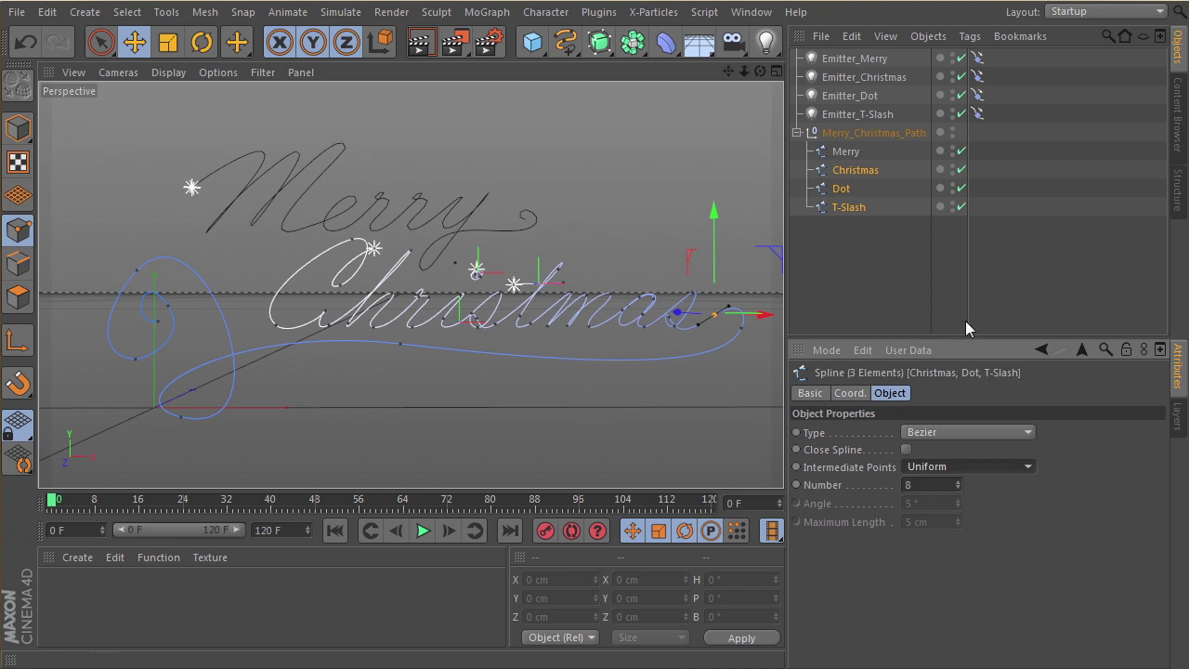
left_click(954, 286)
Step: Move the end Position keyframe of Emitter_Merry's Align to Spline tag to frame 60, completing the Merry spline there
left_click(845, 152)
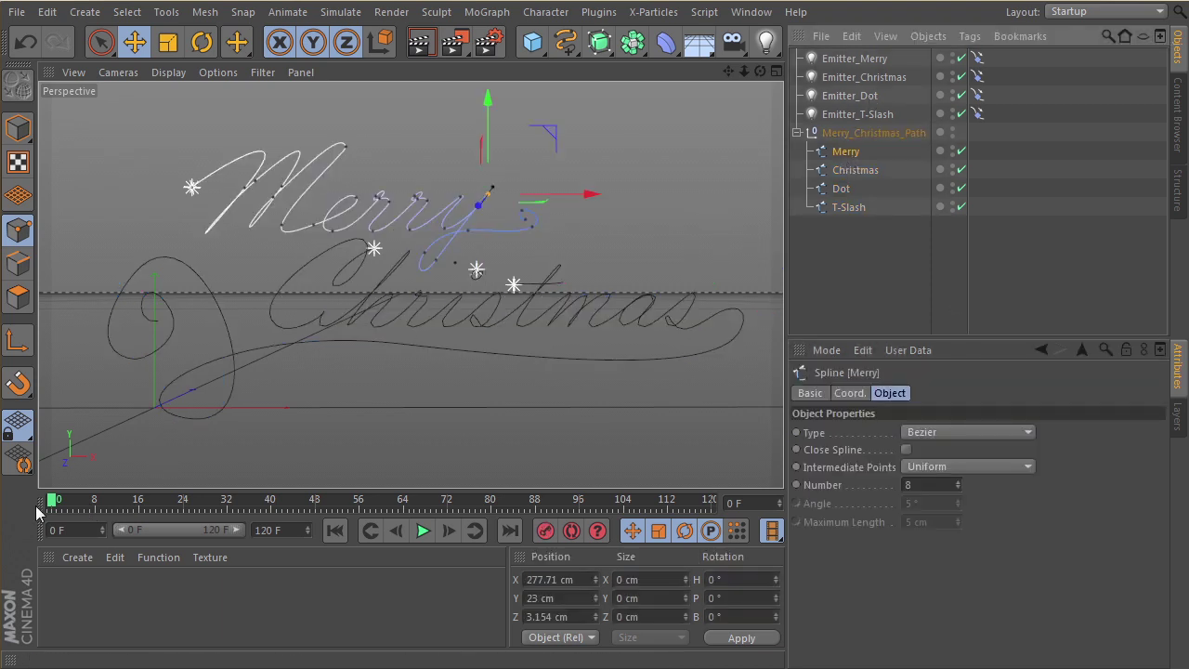
left_click_drag(51, 502, 382, 516)
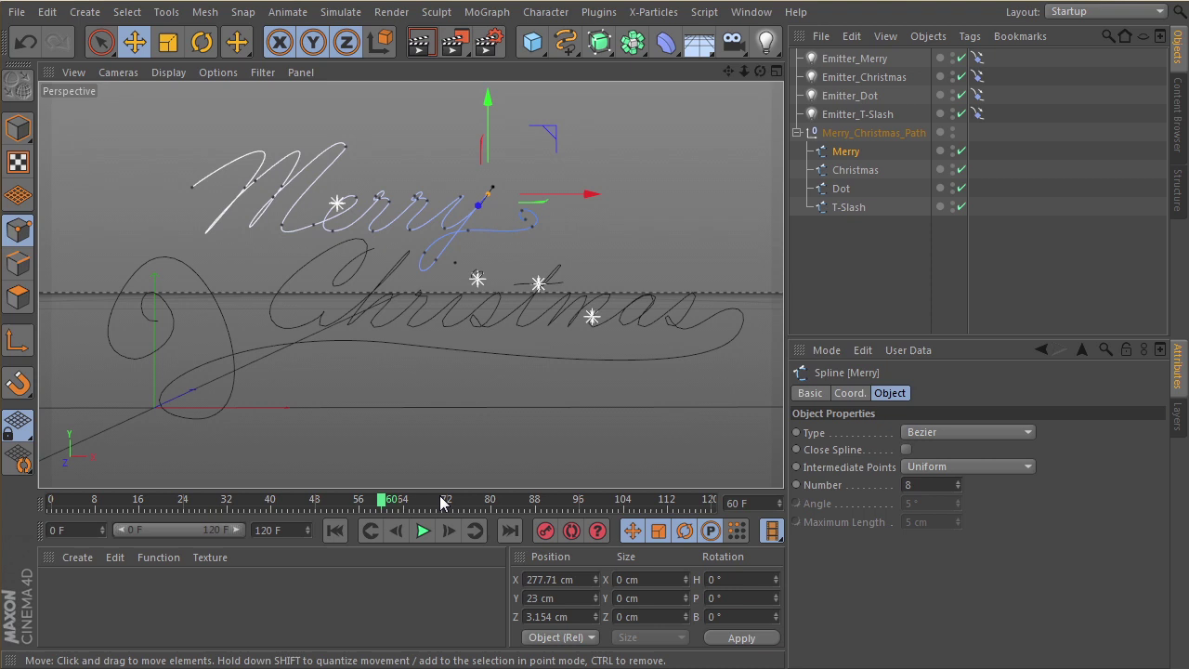
left_click(1022, 240)
left_click(846, 151)
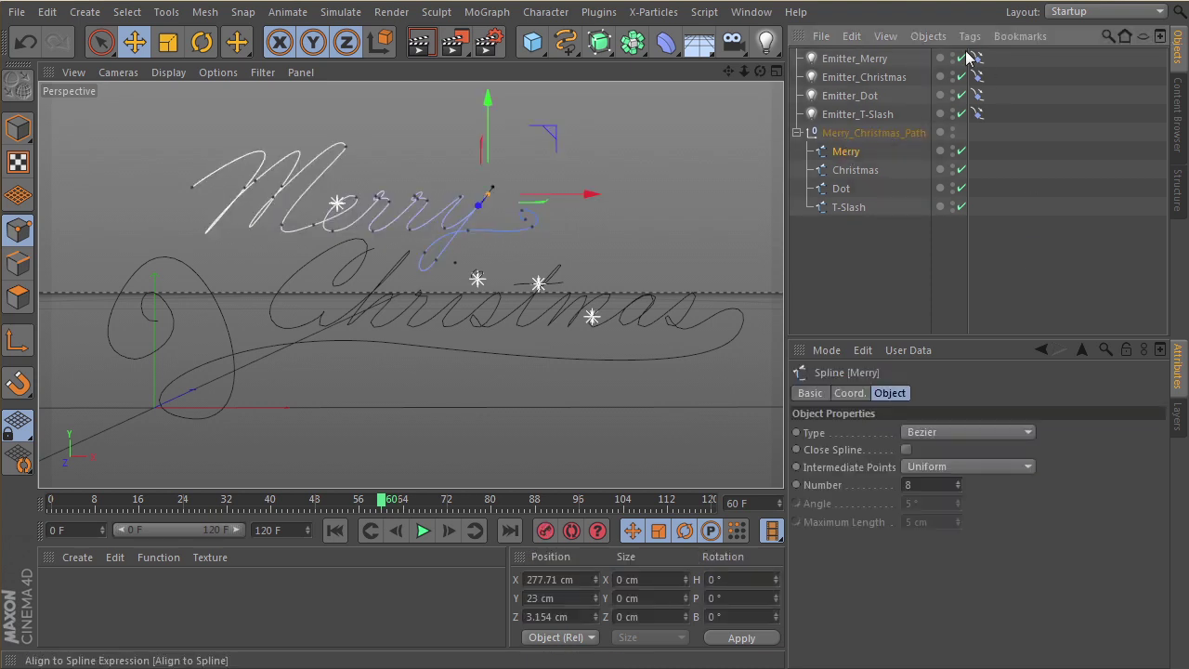
left_click(1052, 207)
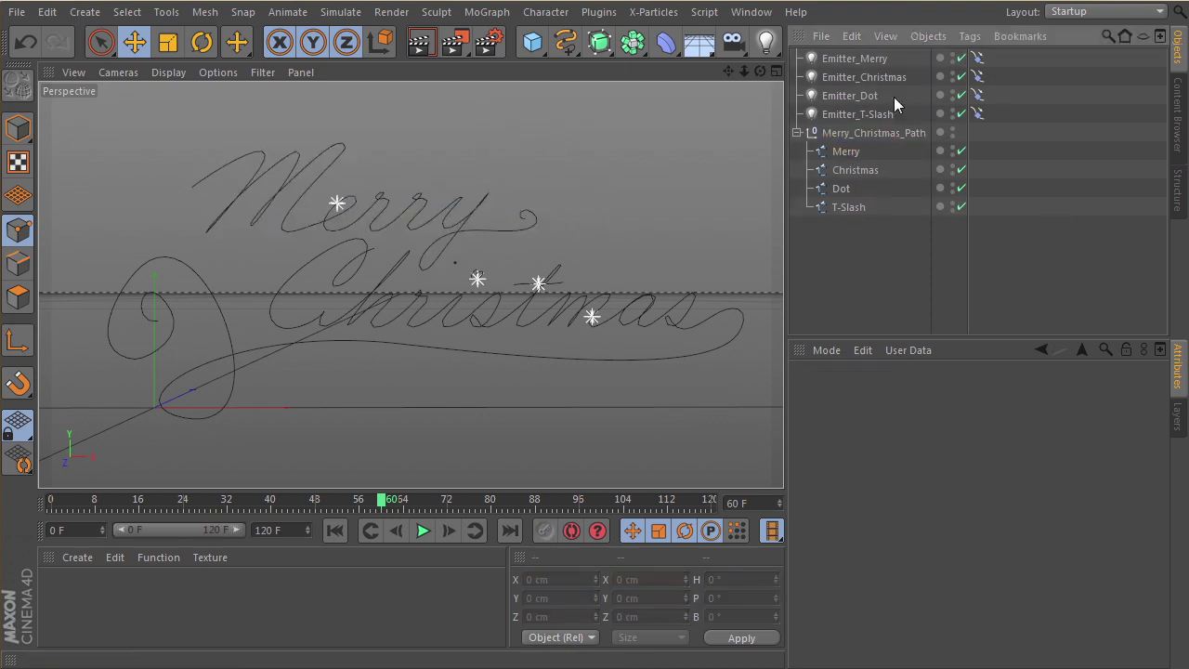
left_click(978, 58)
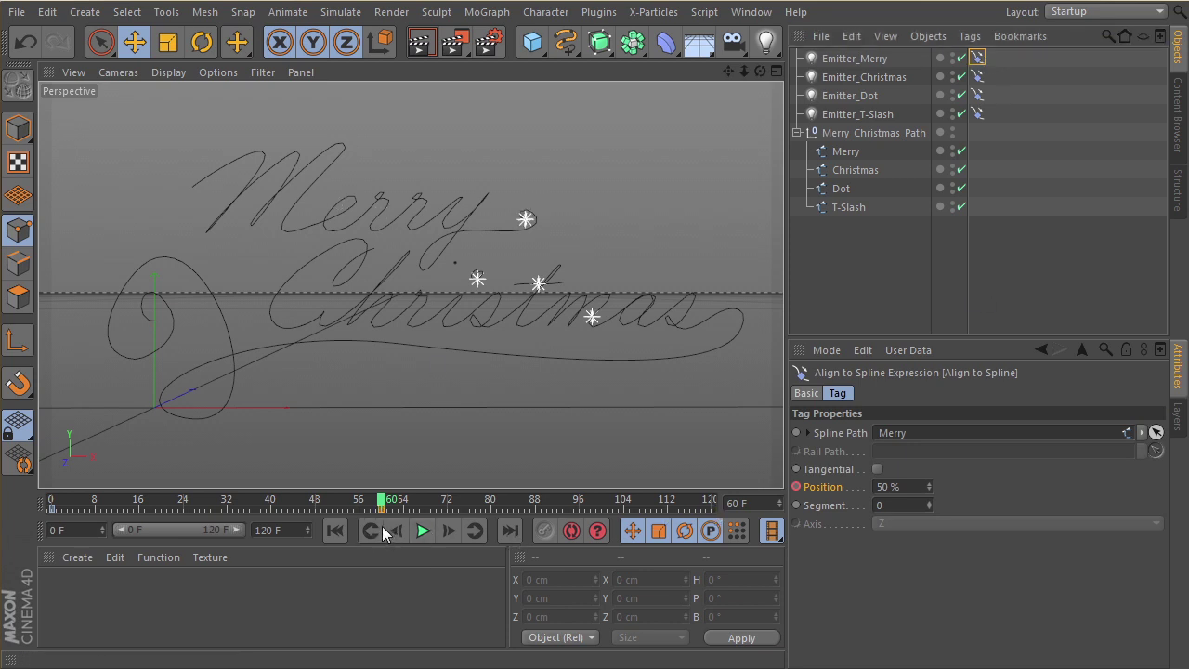
left_click(382, 499)
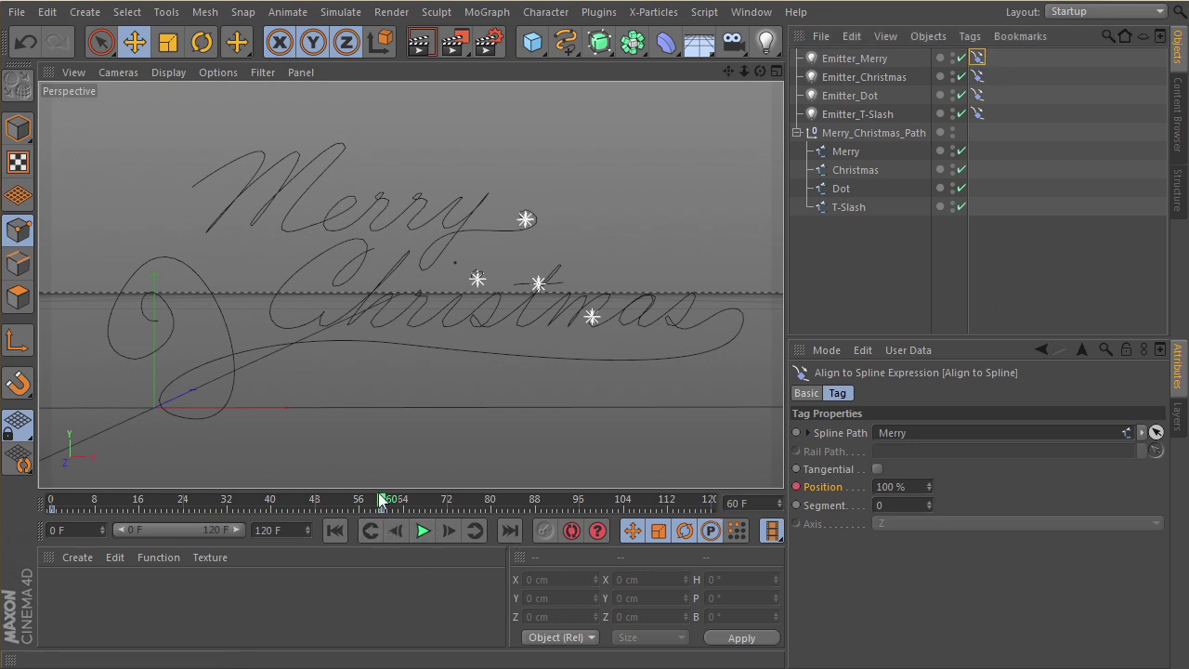
Step: Move the Position keyframes of Emitter_Christmas's Align to Spline tag so its motion starts at frame 37 and ends at frame 100
left_click(849, 78)
left_click(977, 76)
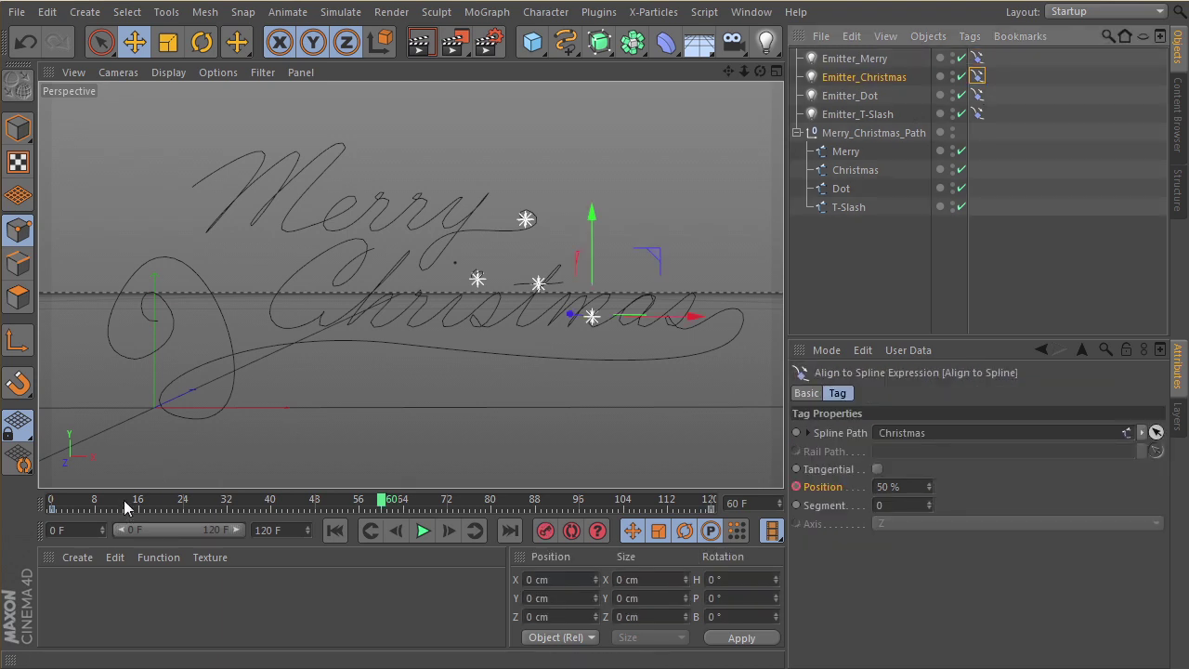
left_click_drag(124, 502, 257, 503)
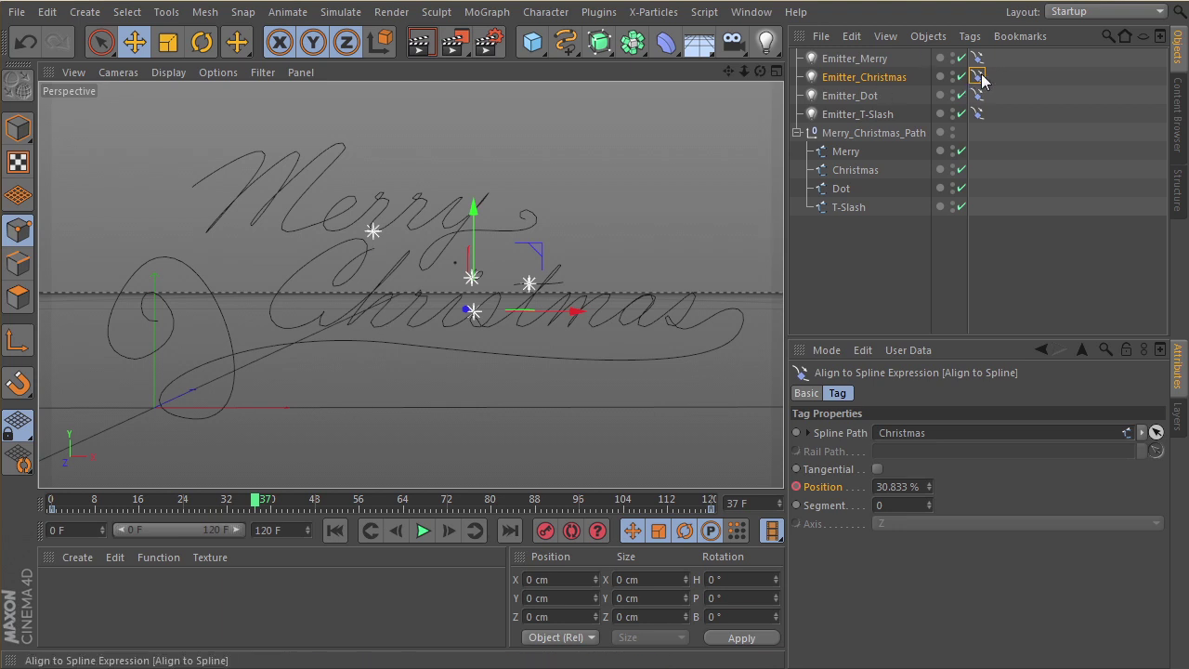
left_click_drag(51, 510, 604, 527)
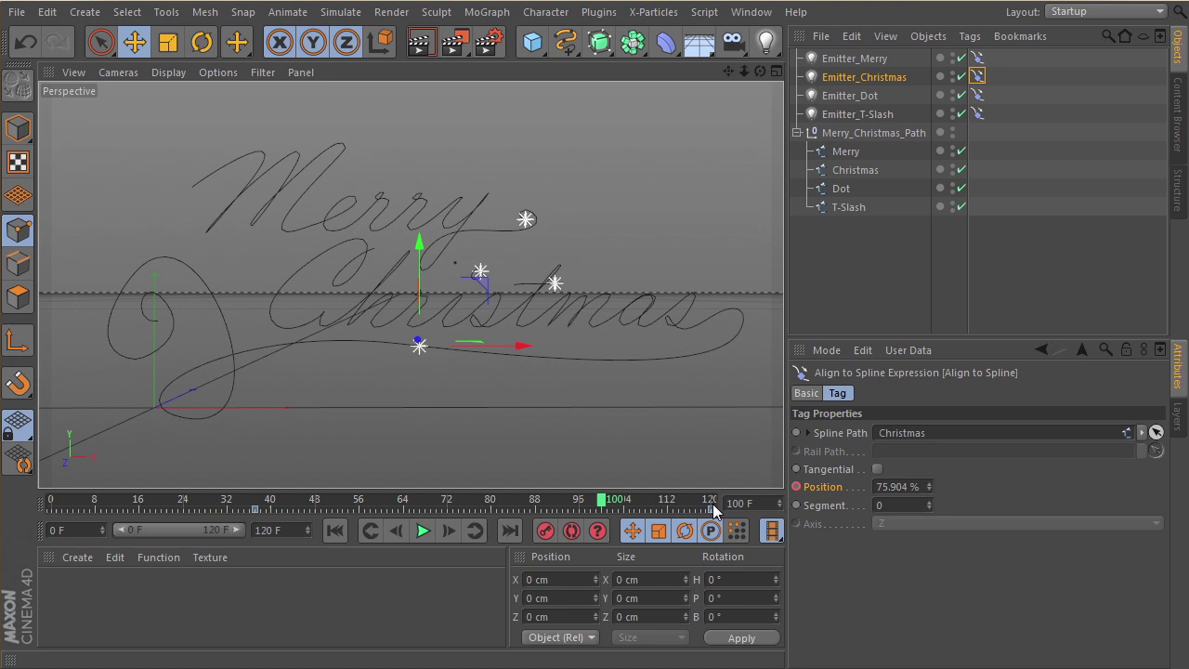
left_click_drag(710, 511, 354, 502)
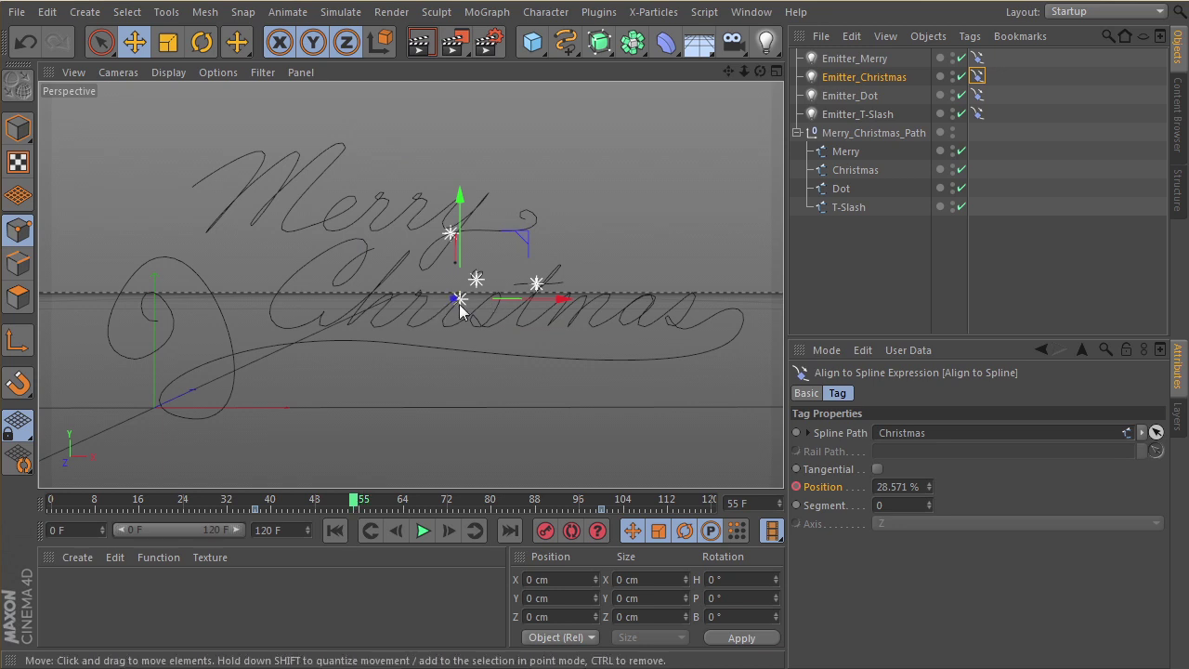
Step: Move the Position keyframes of Emitter_Dot's Align to Spline tag to frames 55 and 56, and set the current time to frame 61
left_click(979, 95)
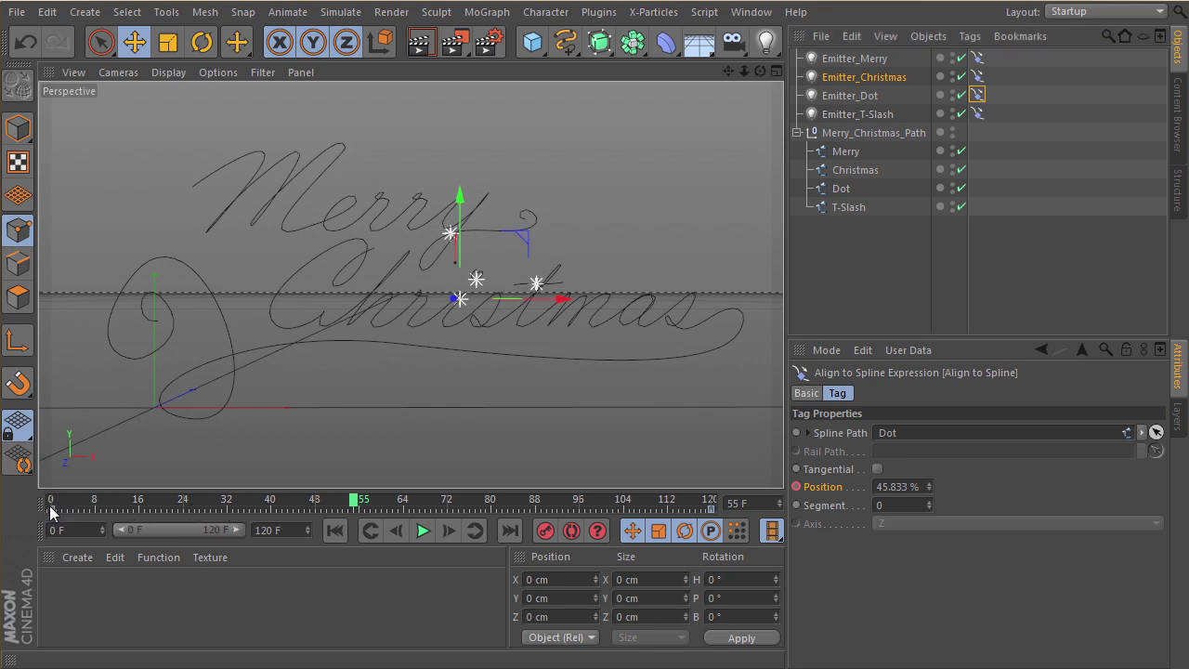
left_click_drag(50, 511, 350, 511)
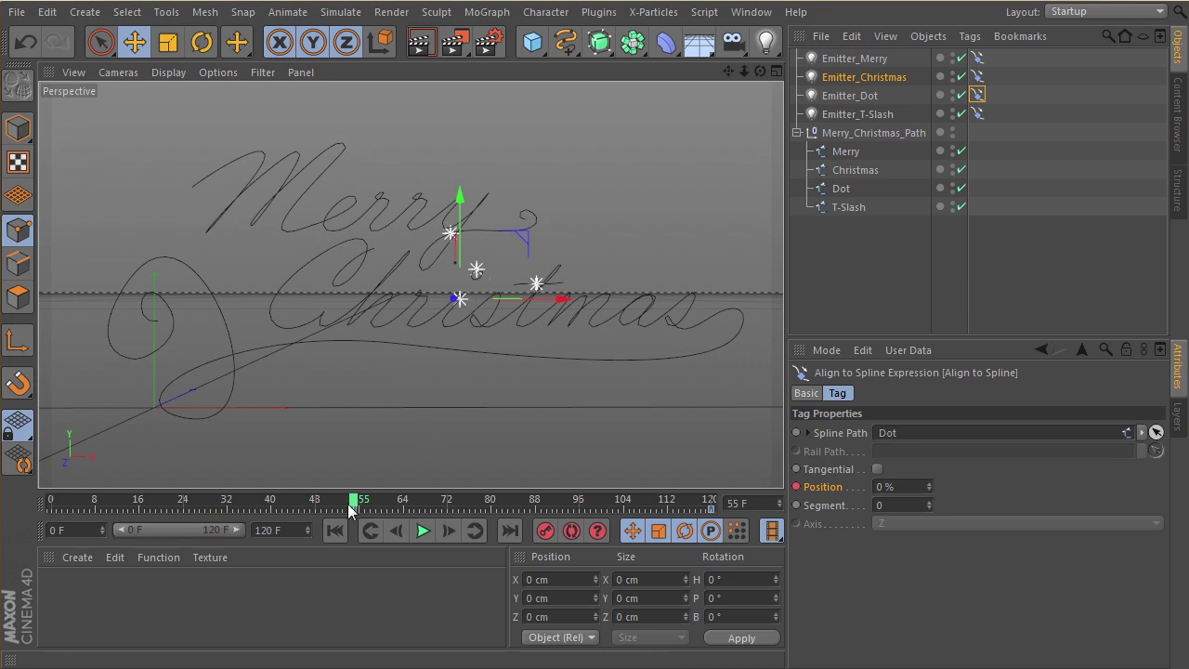
left_click_drag(353, 502, 384, 511)
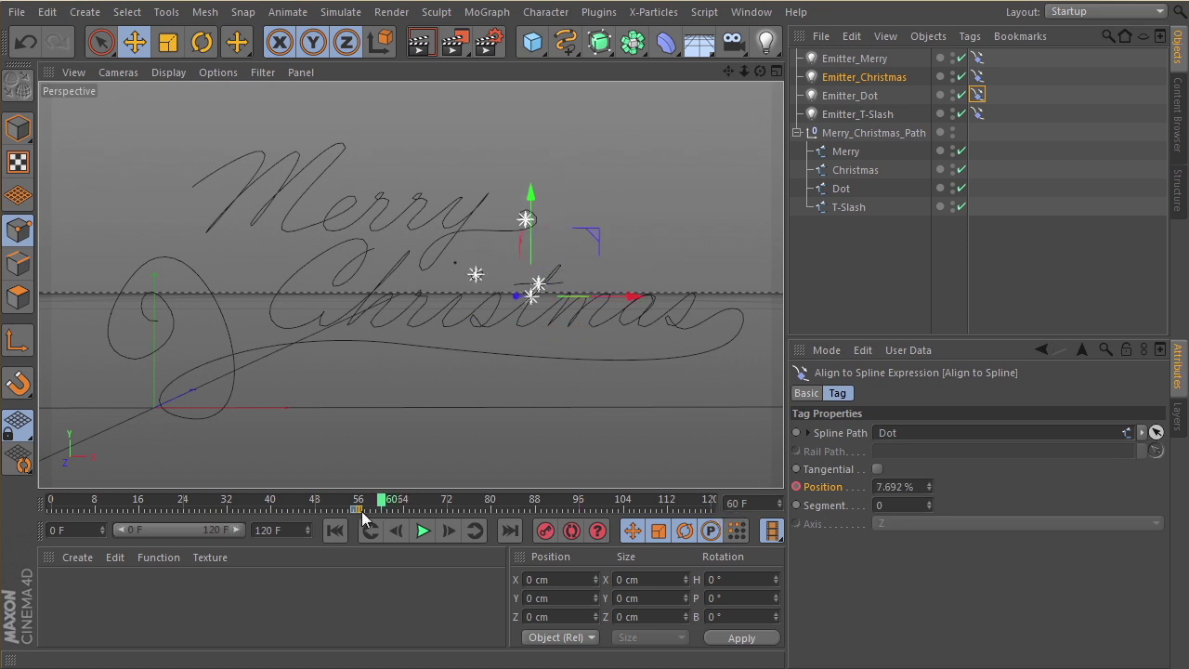
mouse_move(386, 513)
left_mouse_down()
mouse_move(349, 503)
mouse_move(389, 508)
left_mouse_up()
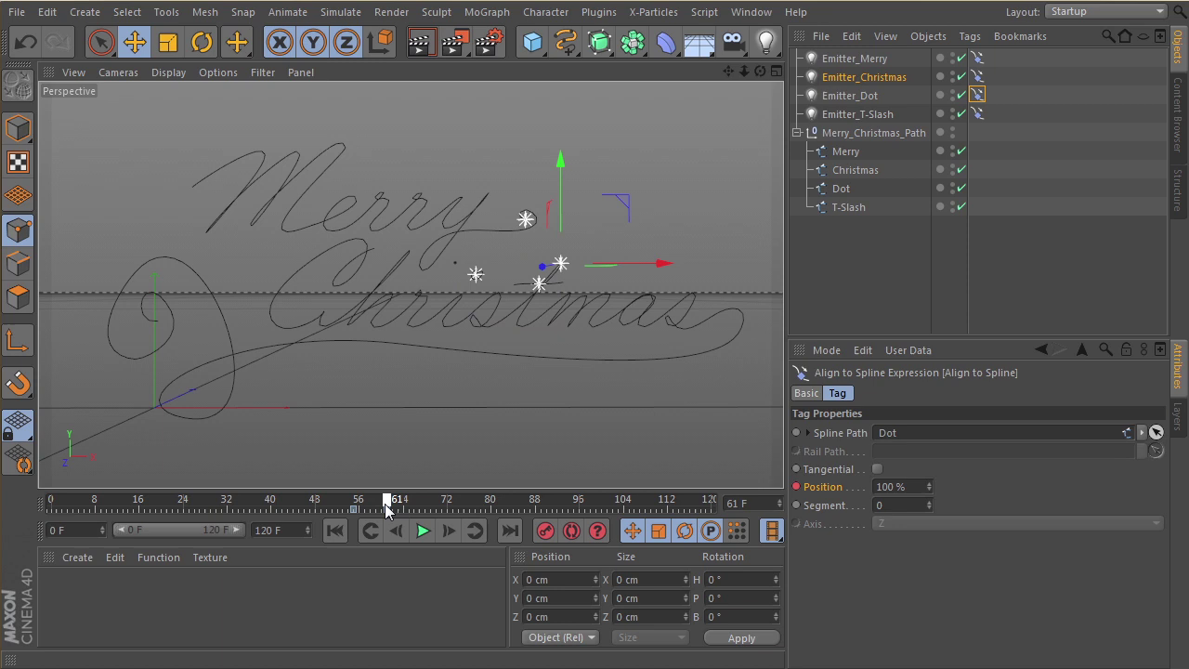
Step: Move the Position keyframes of Emitter_T-Slash's Align to Spline tag to frames 61 and 67, and play the animation from the start
left_click(977, 114)
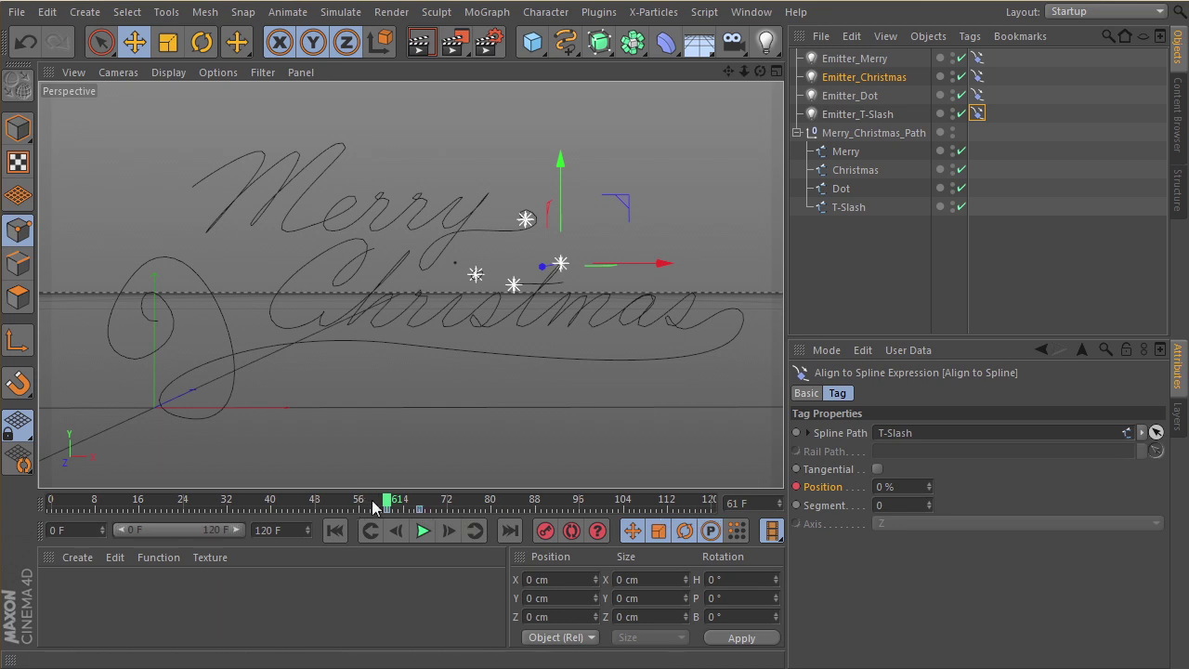
left_click_drag(386, 503, 490, 503)
left_click(336, 529)
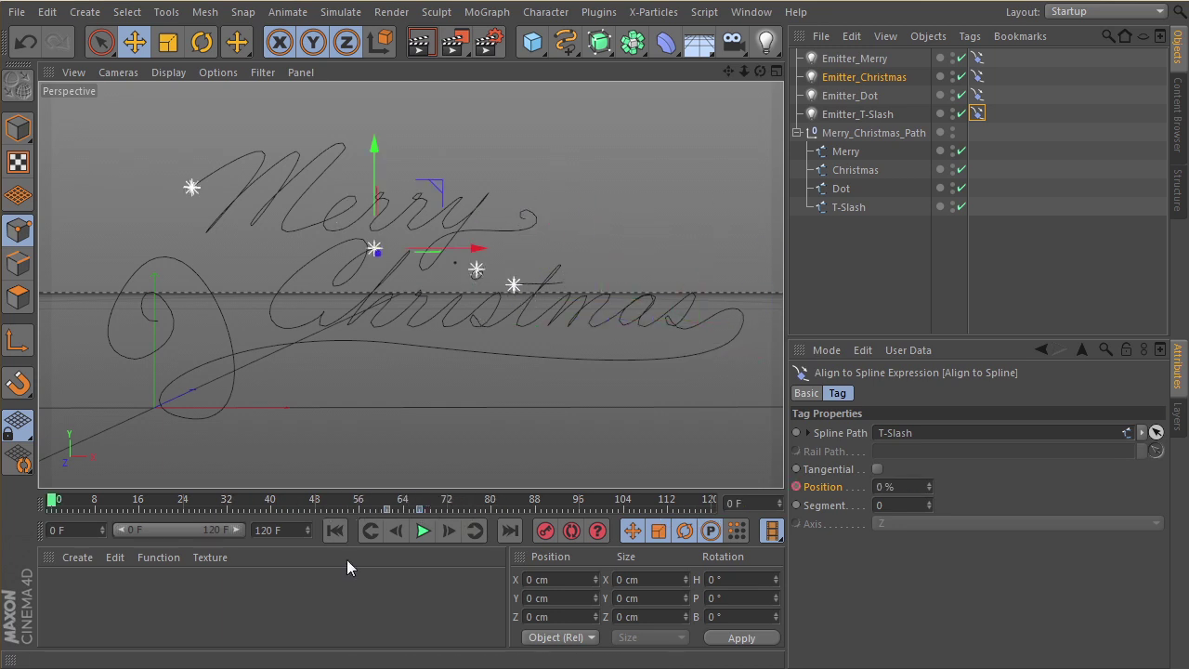
left_click(423, 531)
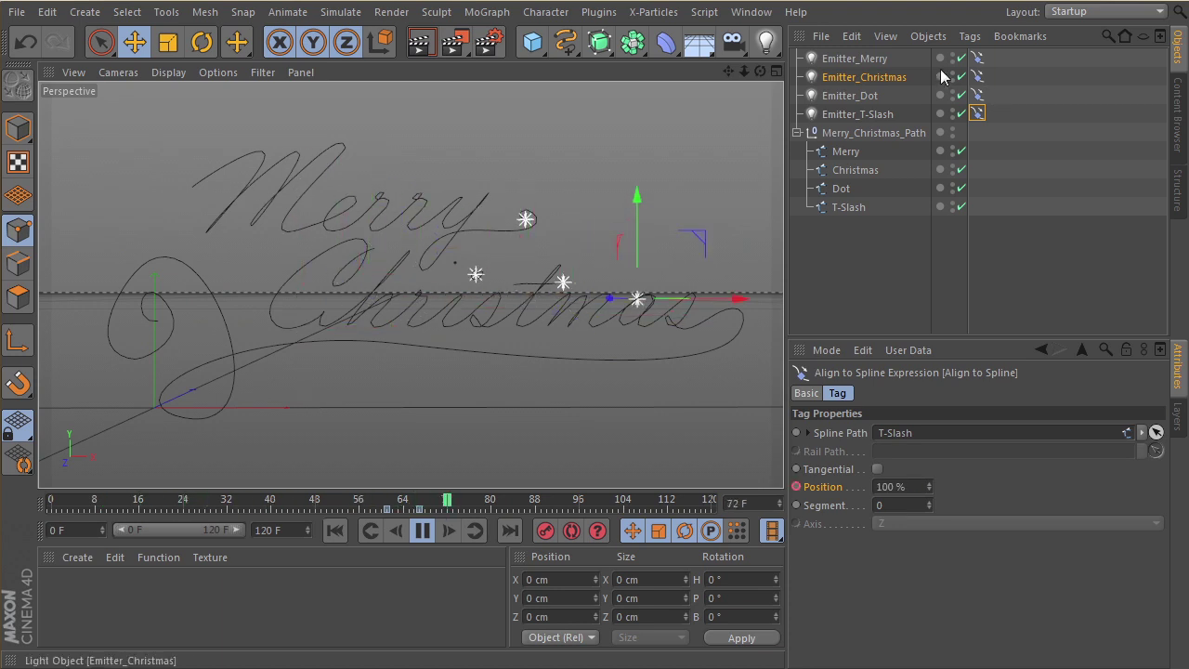
Step: During playback, move Emitter_Christmas's starting Position keyframe to frame 10, and return the stopped animation to frame 0
left_click(974, 82)
left_click(977, 77)
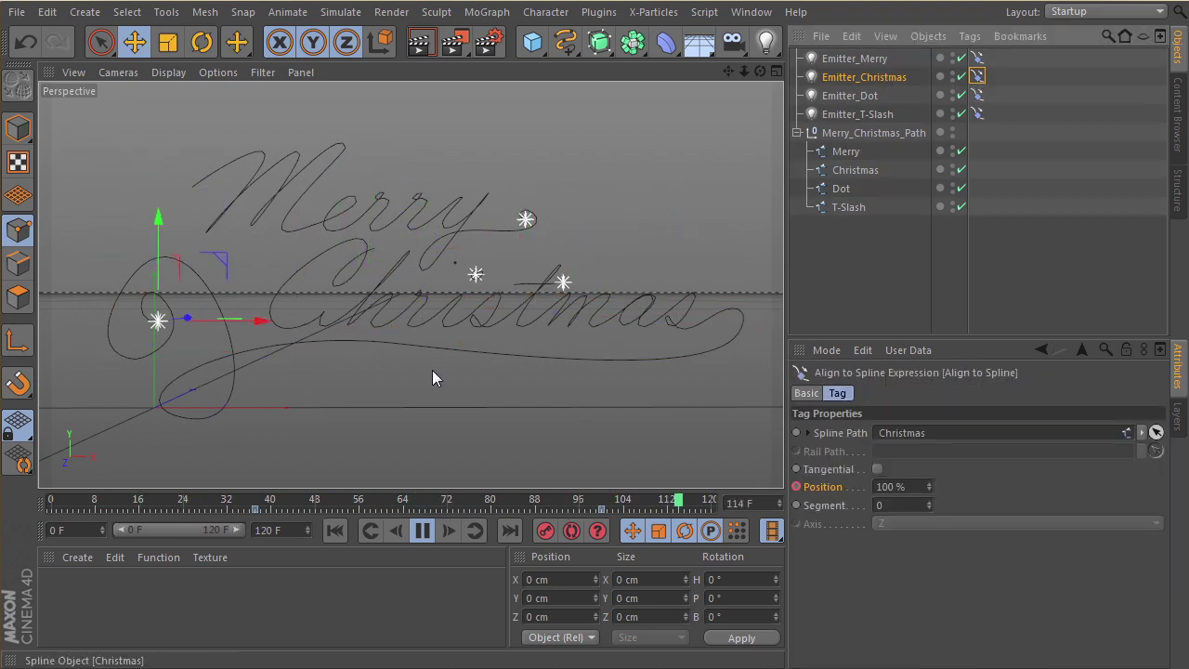
left_click_drag(253, 514, 108, 519)
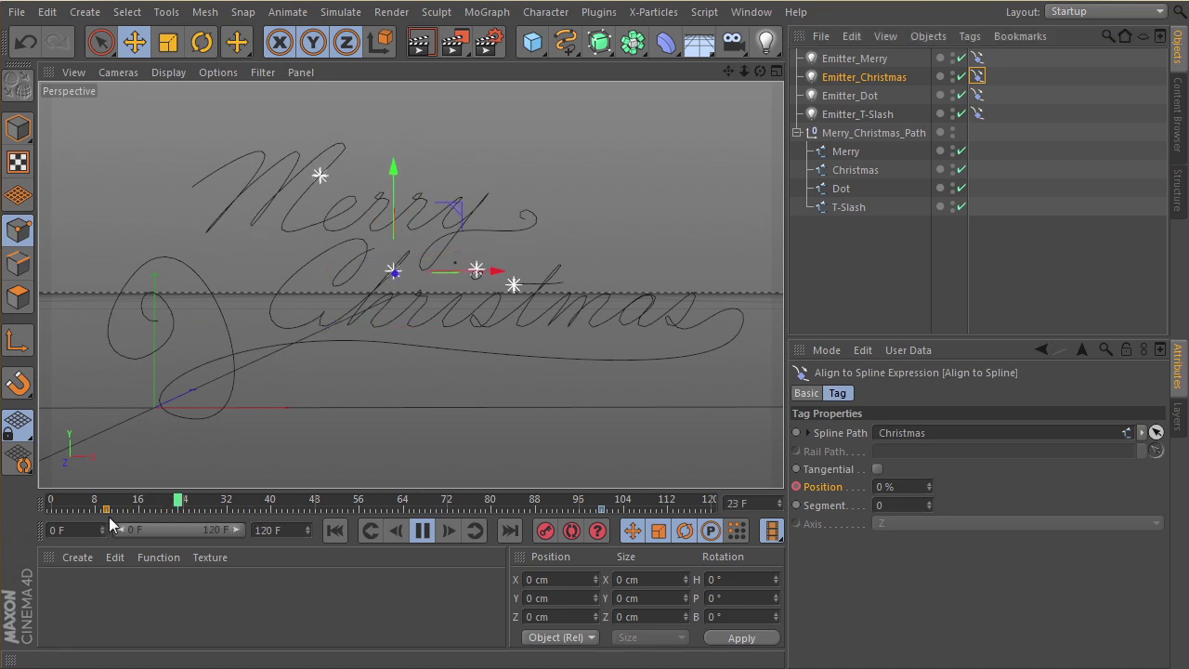
left_click(109, 501)
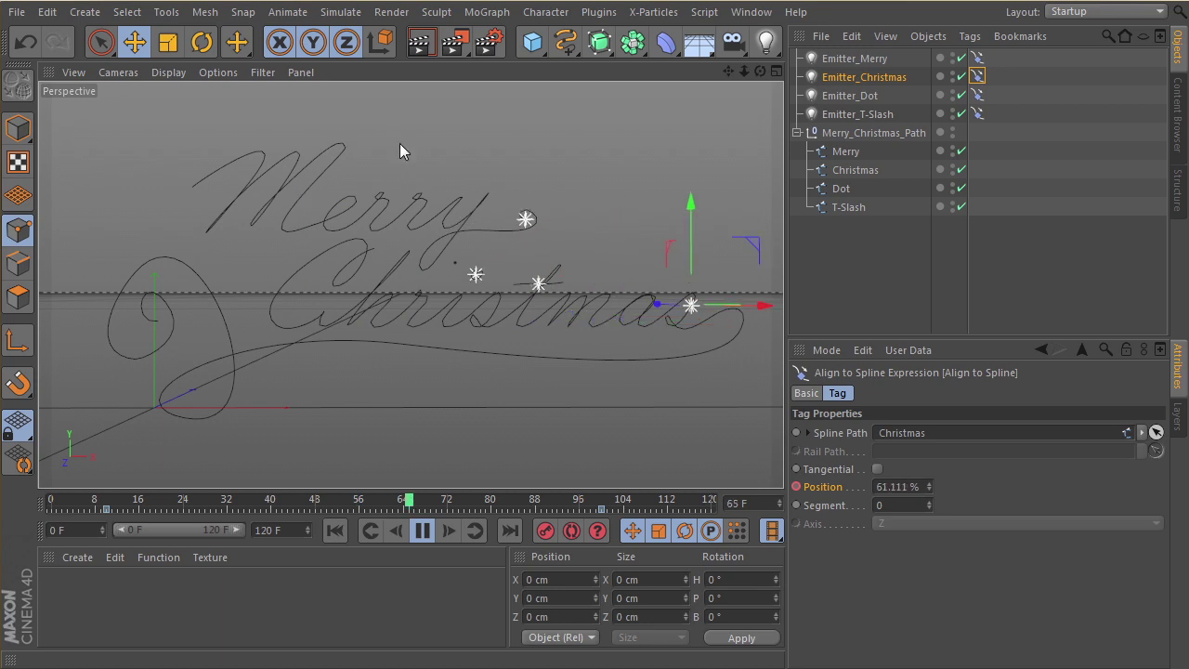
left_click(423, 531)
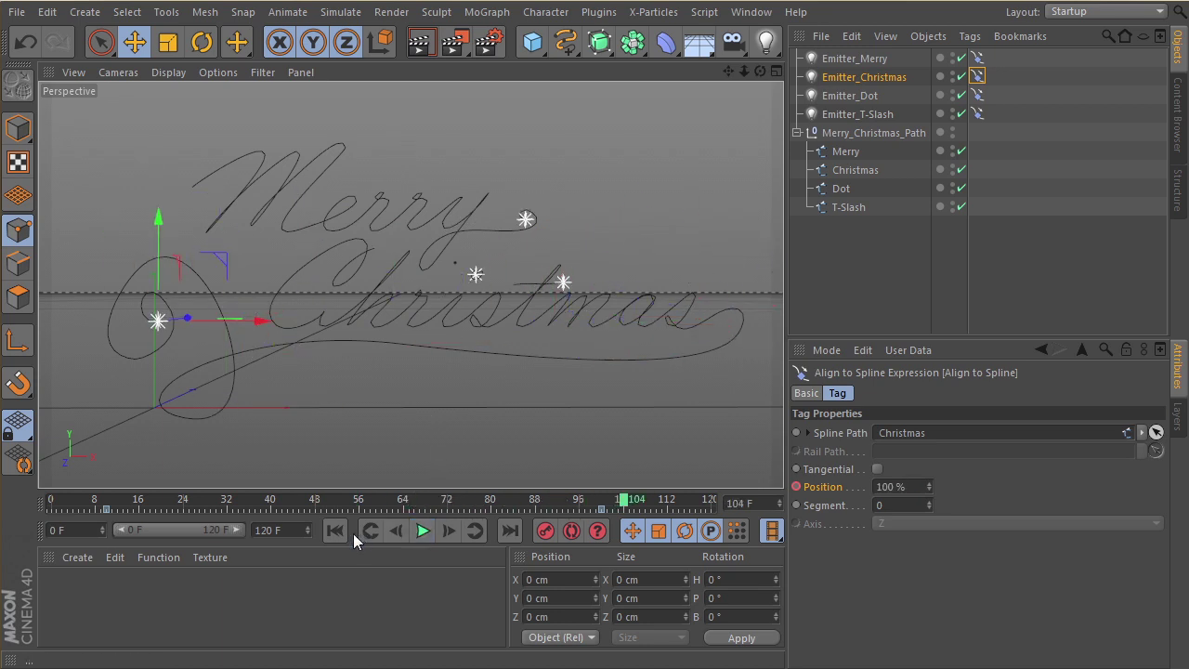
left_click(336, 532)
Step: Disable Emitter_Christmas, Emitter_Dot and Emitter_T-Slash, keeping Emitter_Merry enabled and selected
left_click(887, 277)
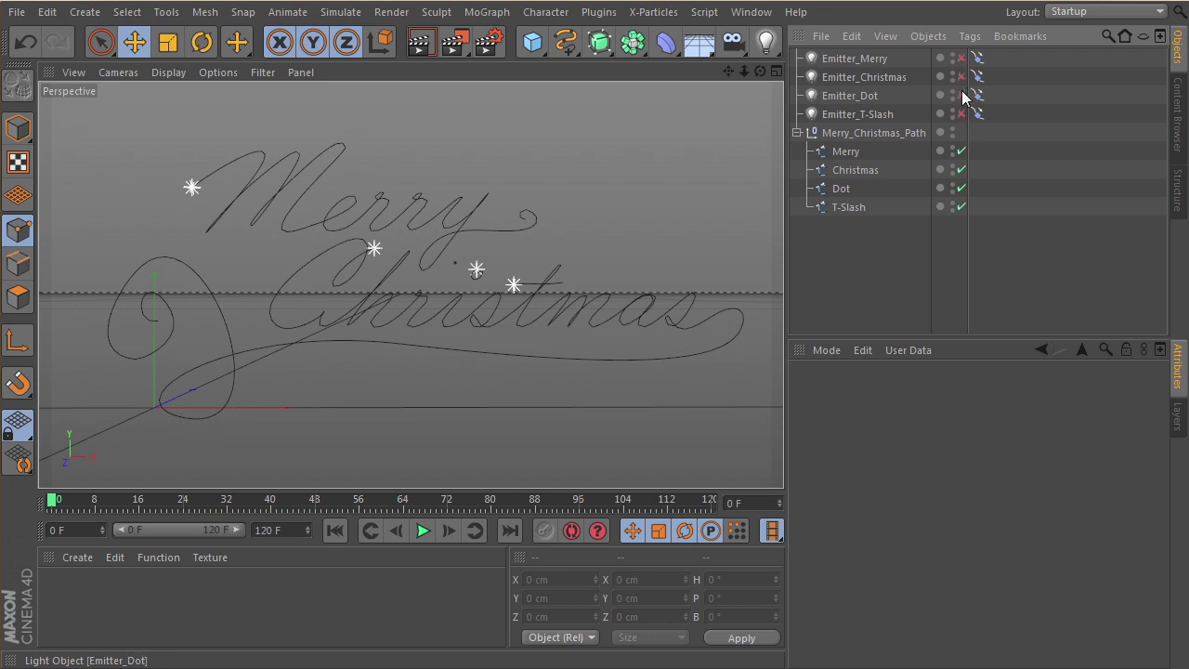
left_click(962, 58)
left_click(881, 59)
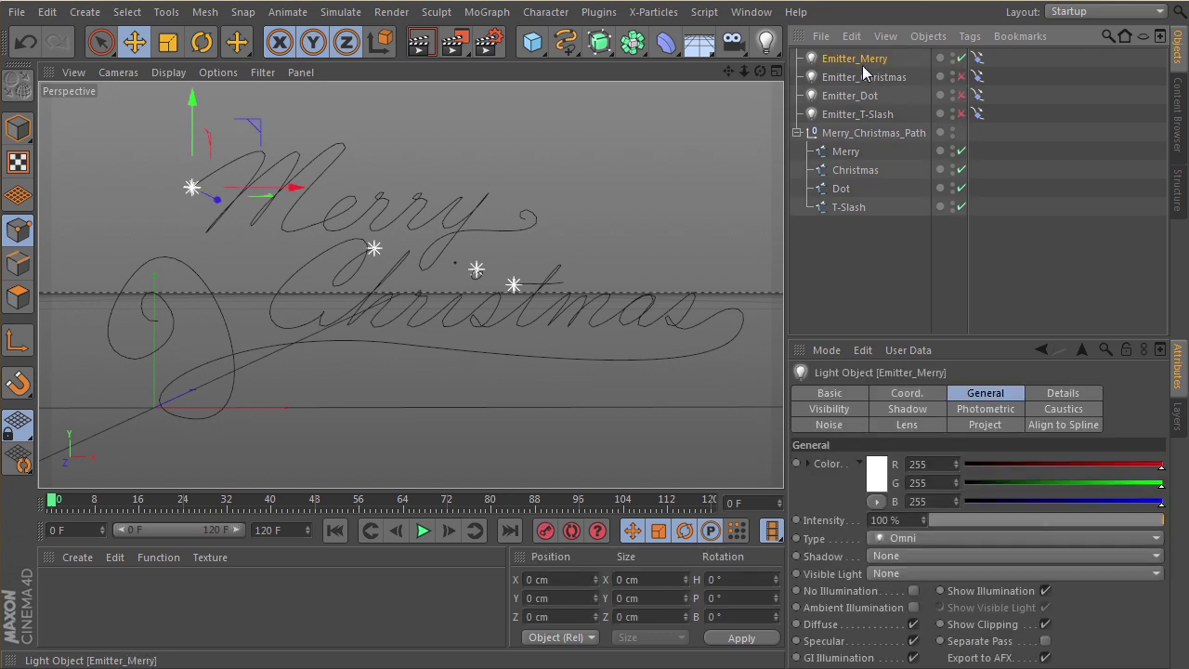
Step: Open the Cappucino motion recorder and place its window over the viewport
left_click(569, 12)
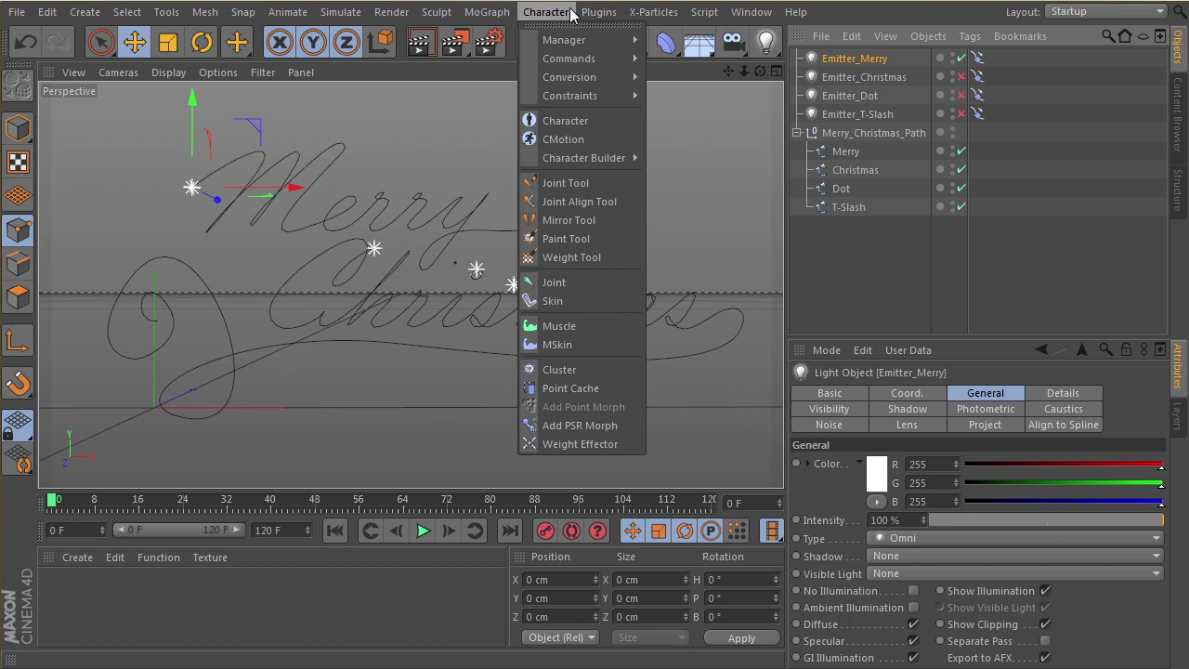
mouse_move(594, 40)
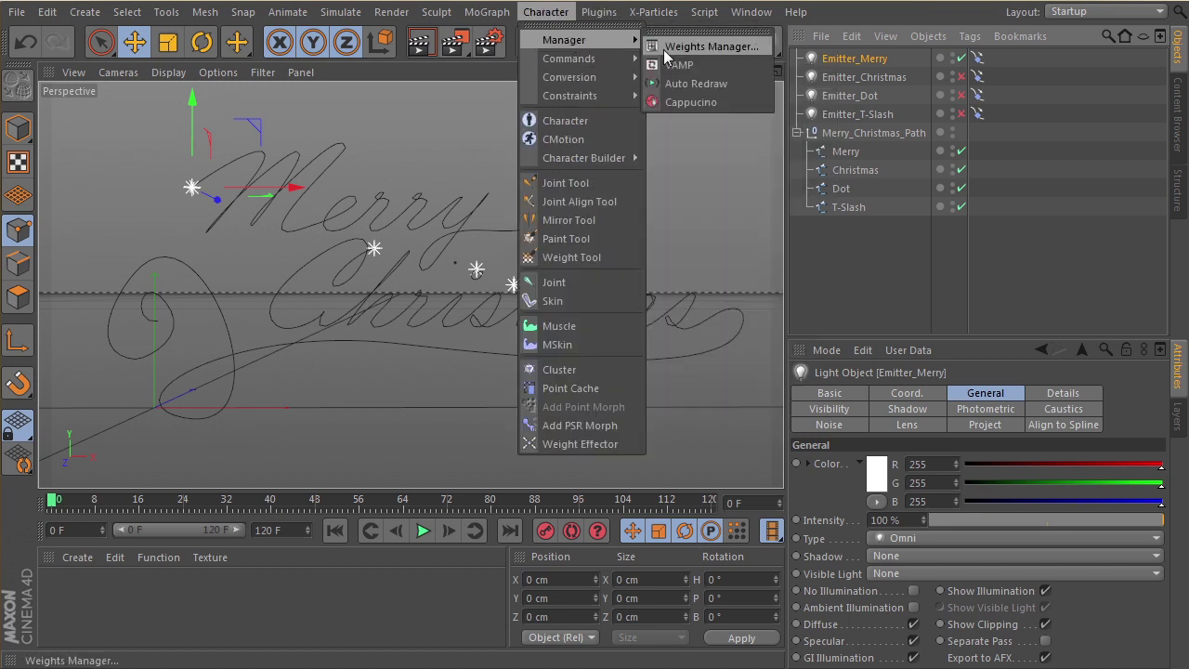
left_click(687, 102)
left_click_drag(965, 158, 661, 99)
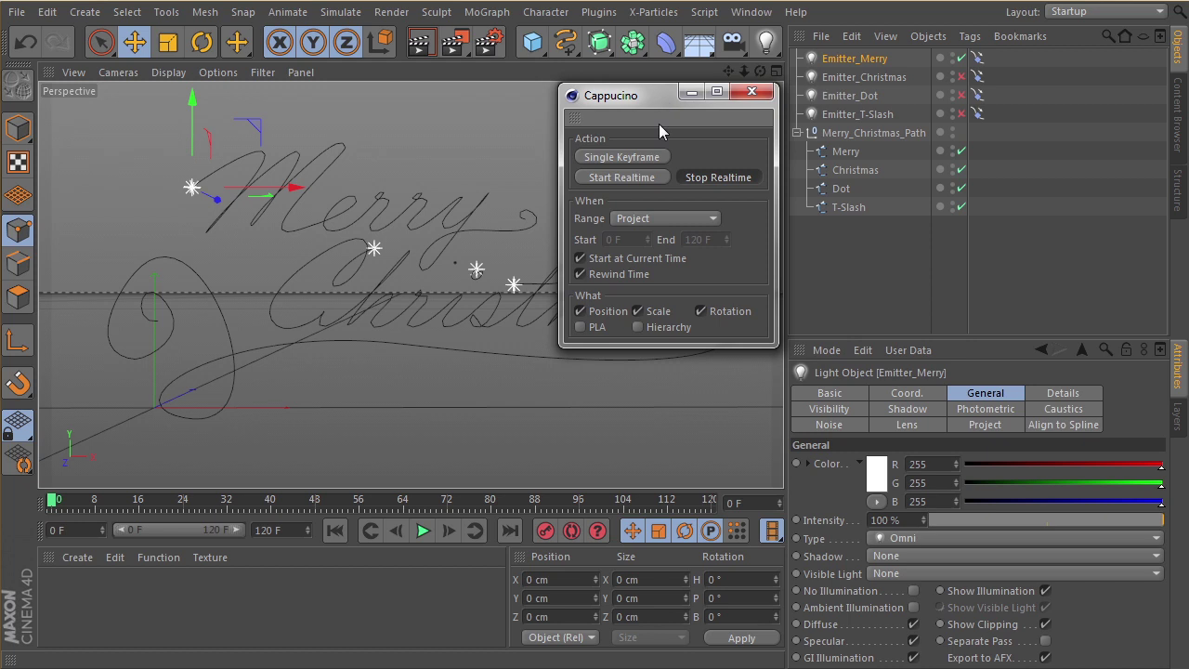
Step: Move the Cappucino window clear of the viewport and record Emitter_Merry's motion in realtime over the Project range
left_click(649, 180)
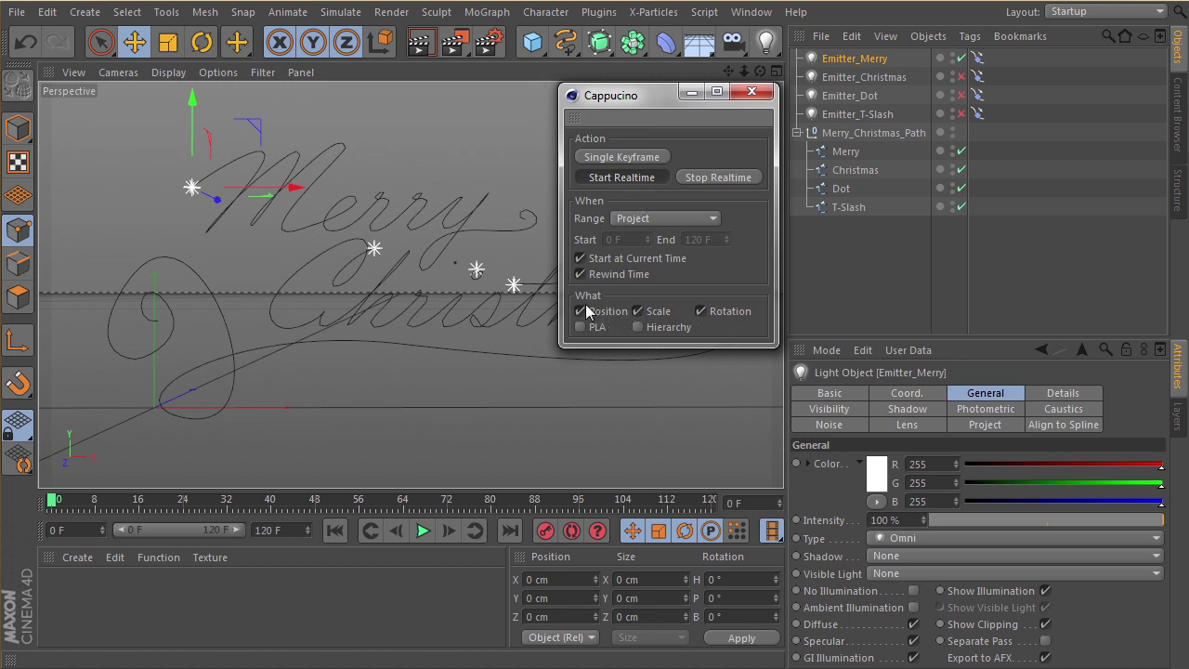
left_click_drag(621, 105, 924, 215)
left_click(914, 295)
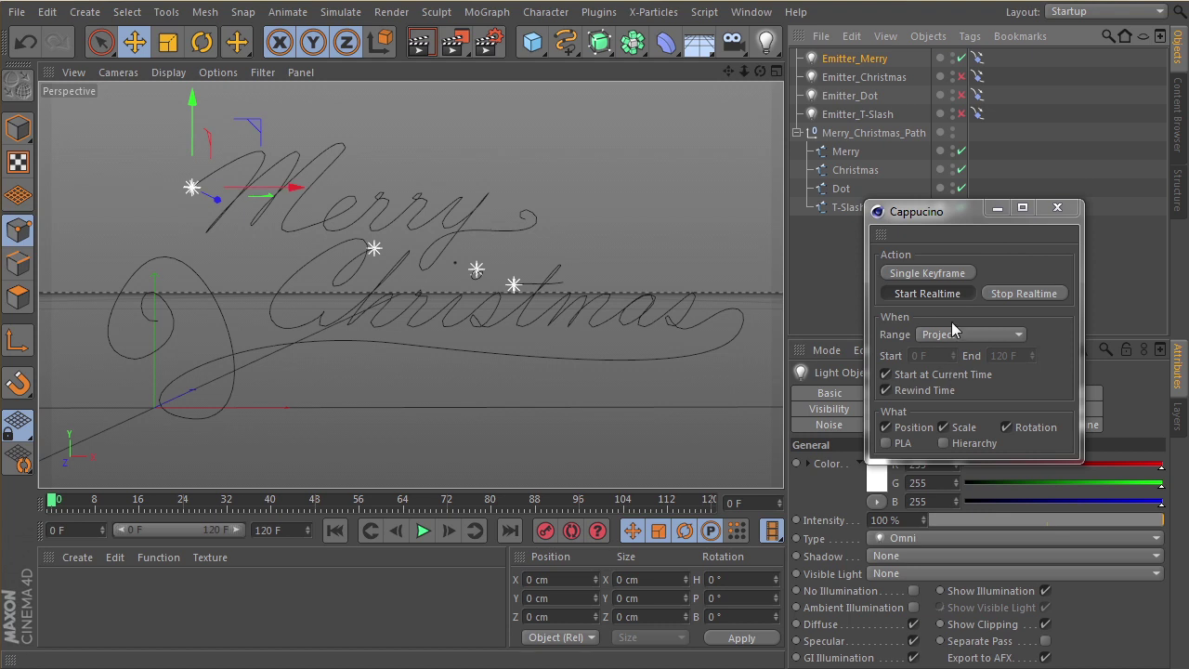
left_click_drag(586, 178, 585, 183)
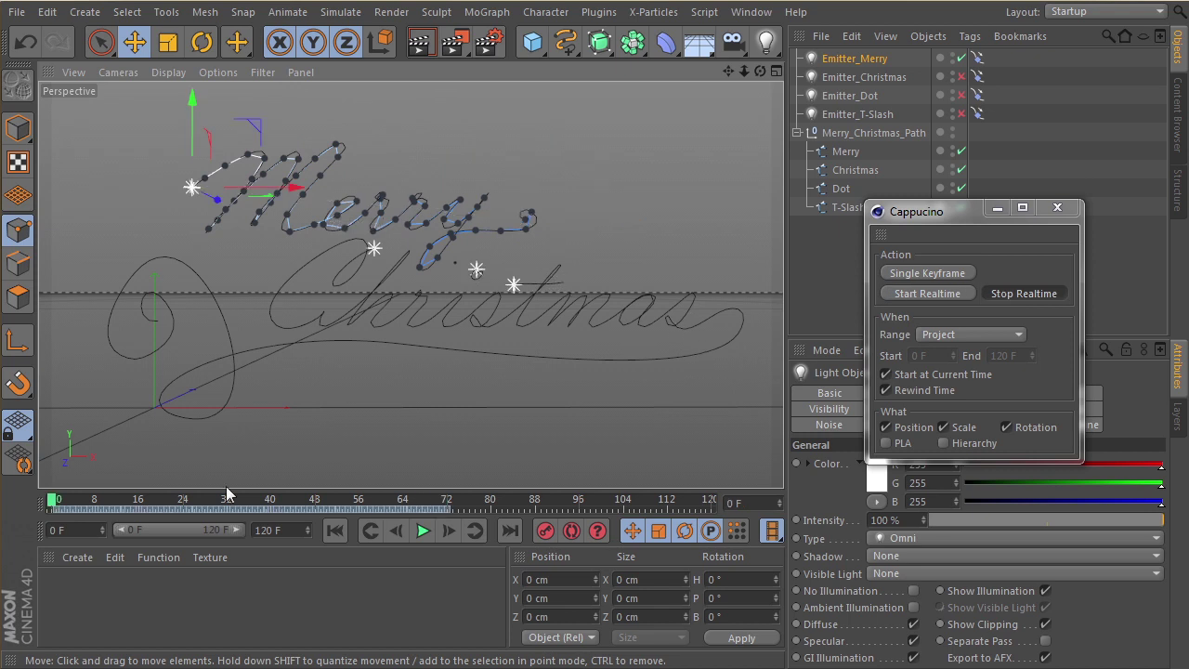
Step: Examine from several angles how closely Emitter_Merry's recorded keyframe path follows the curves of the Merry spline
scroll(341, 181, "up", 3)
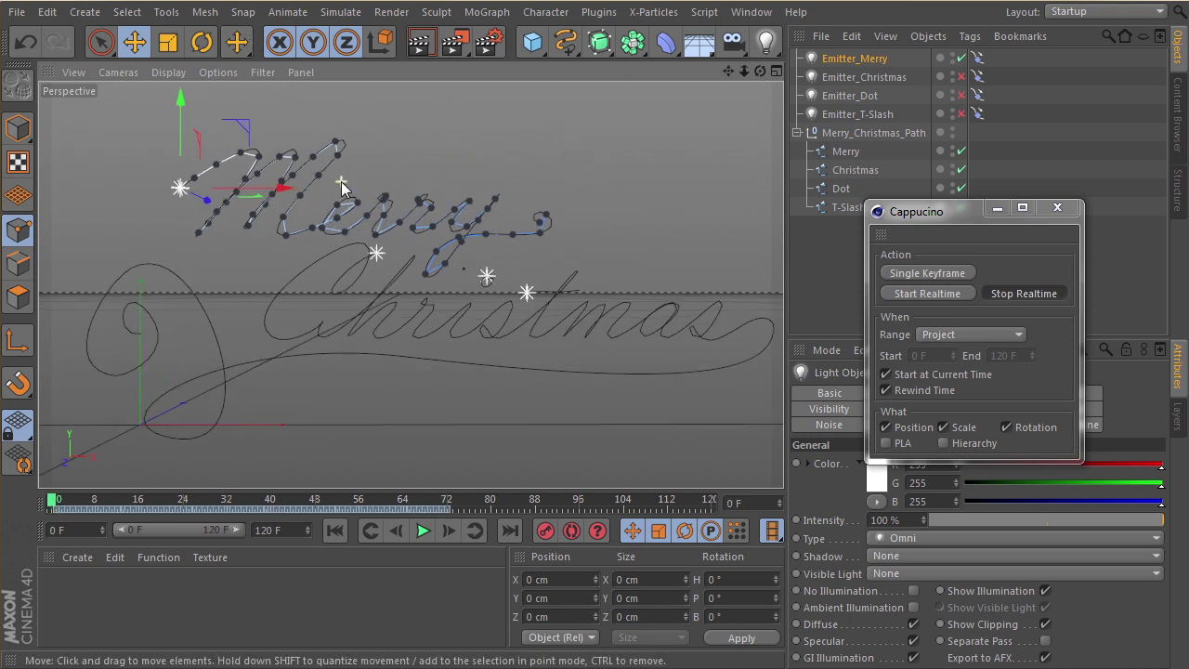
left_click_drag(58, 510, 5, 494)
right_click_drag(193, 261, 246, 271, "alt")
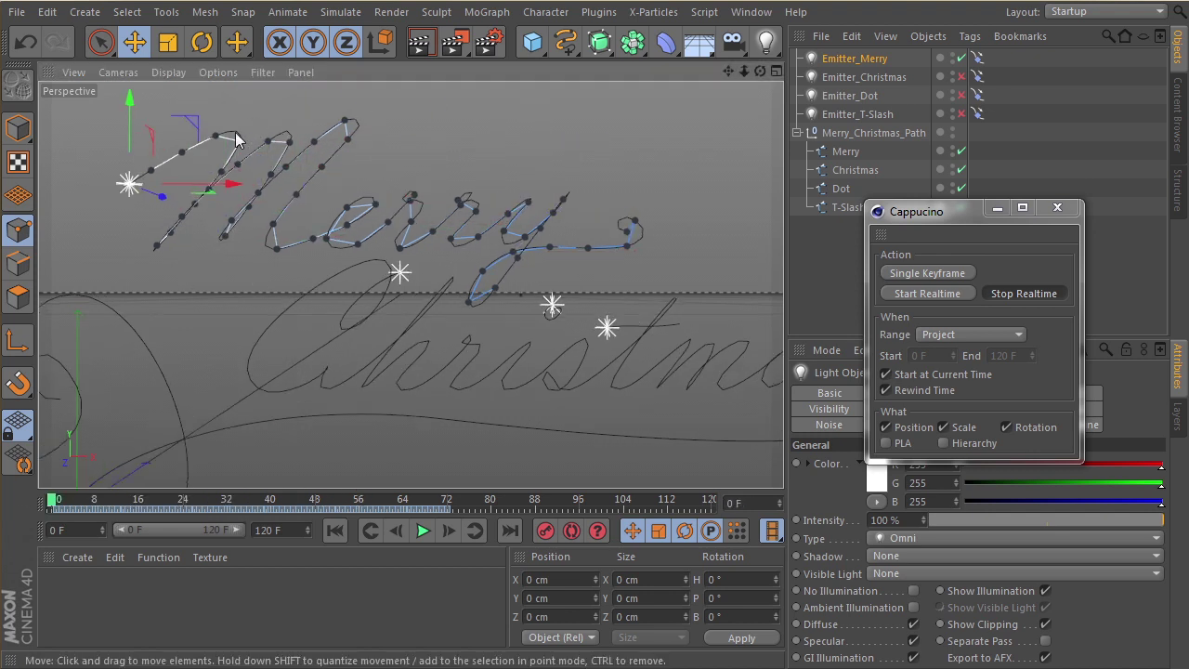
middle_click_drag(238, 145, 284, 219, "alt")
left_click_drag(288, 231, 258, 227, "alt")
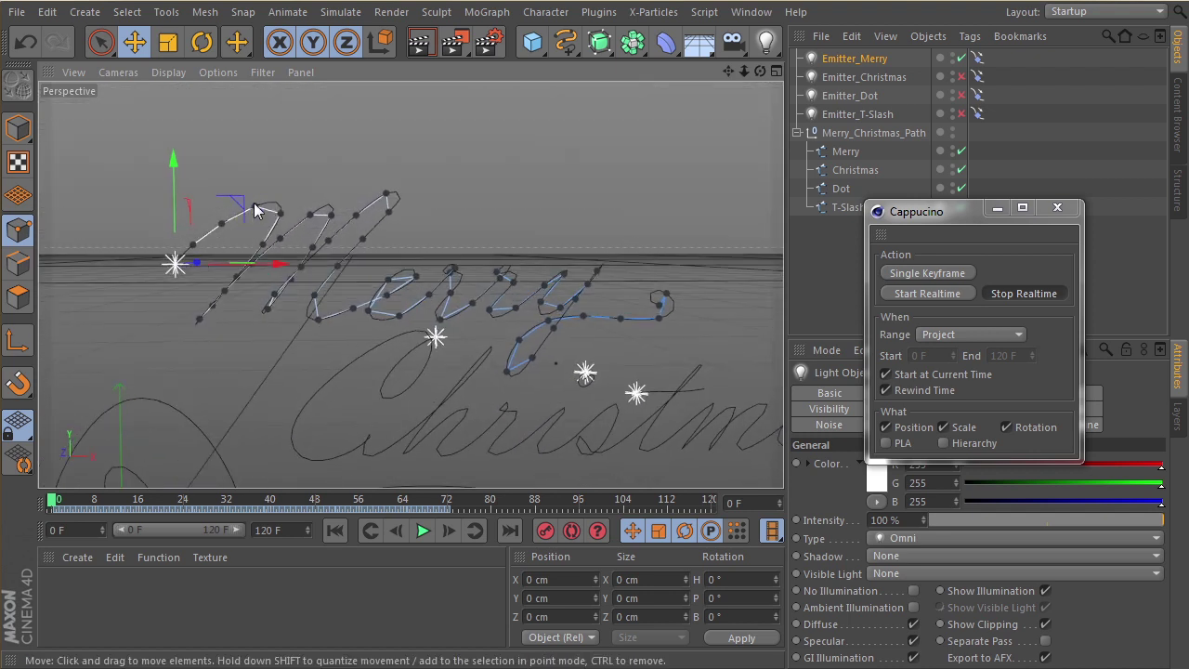
left_click_drag(268, 215, 219, 256, "alt")
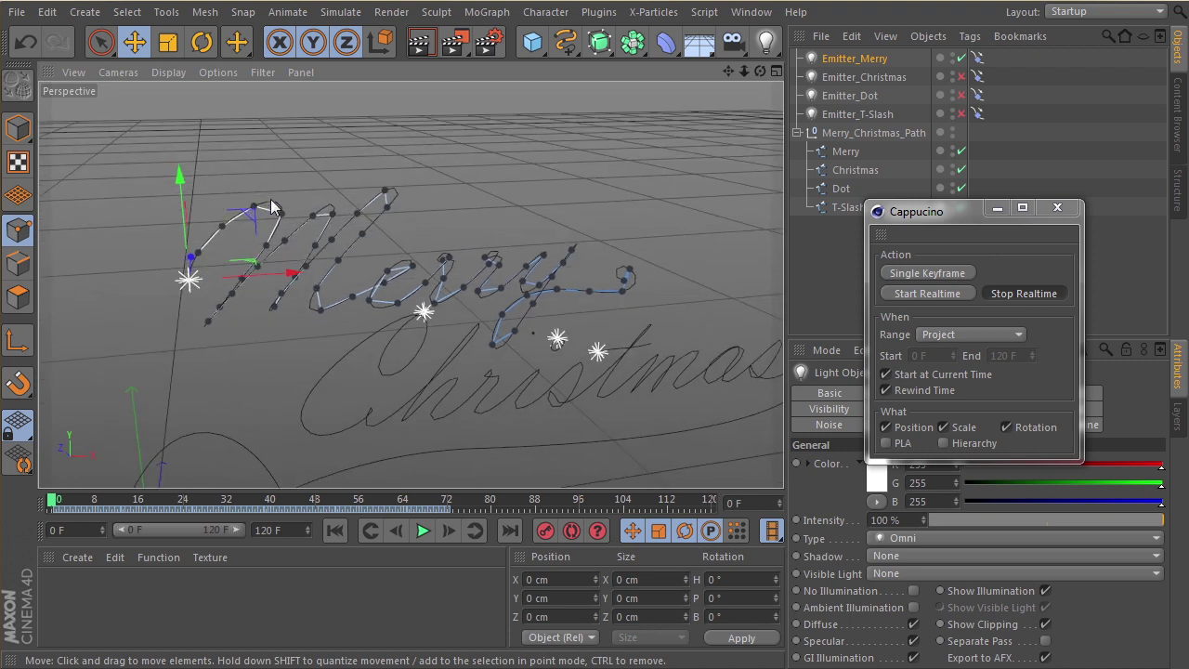
mouse_move(56, 501)
left_mouse_down()
mouse_move(97, 502)
mouse_move(51, 502)
left_mouse_up()
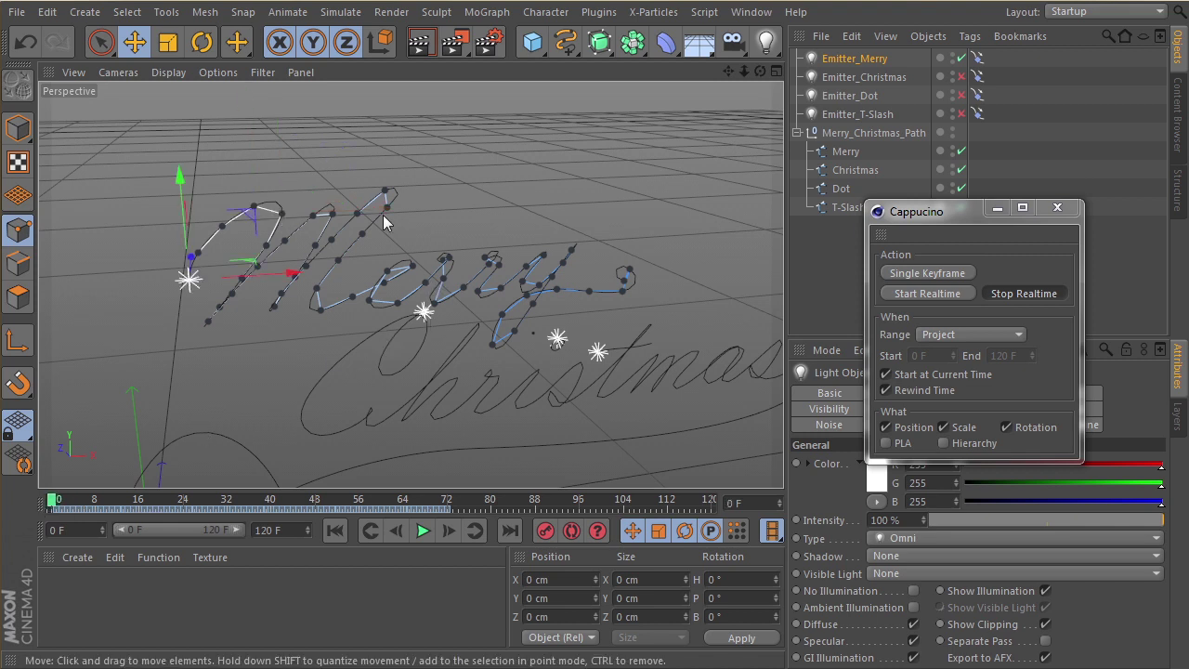
left_click_drag(56, 502, 27, 505)
left_click_drag(541, 224, 509, 258, "alt")
mouse_move(343, 279)
left_mouse_down("alt")
mouse_move(377, 218)
mouse_move(341, 296)
left_mouse_up("alt")
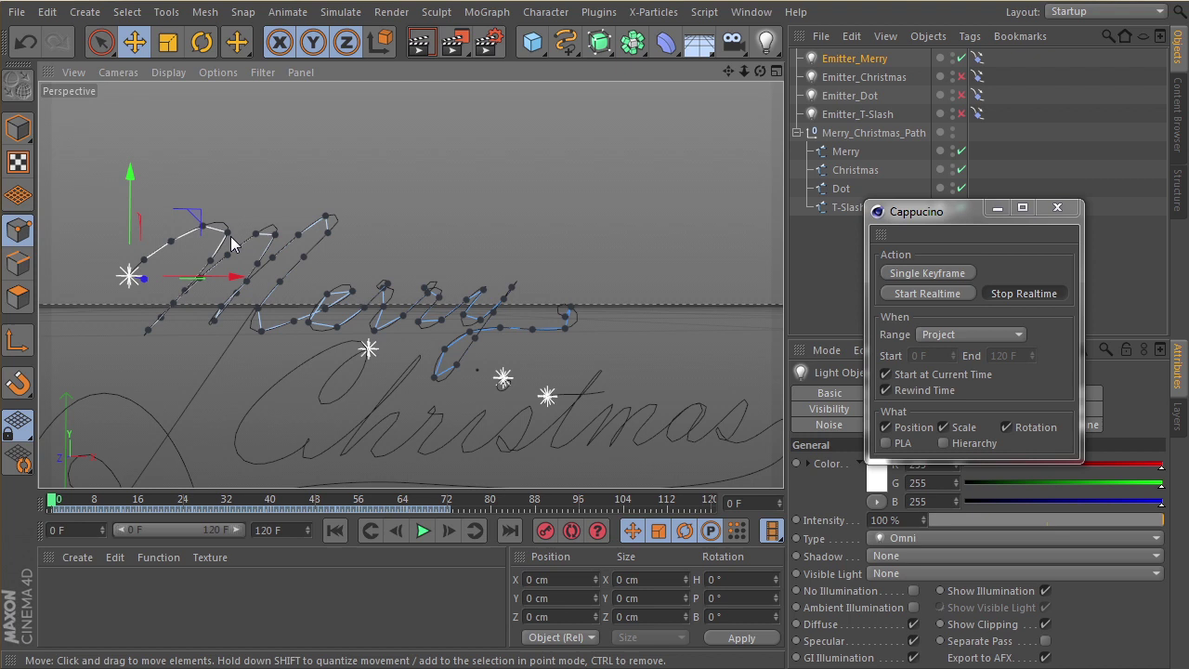
left_click_drag(405, 292, 416, 268, "alt")
left_click_drag(258, 215, 298, 234, "alt")
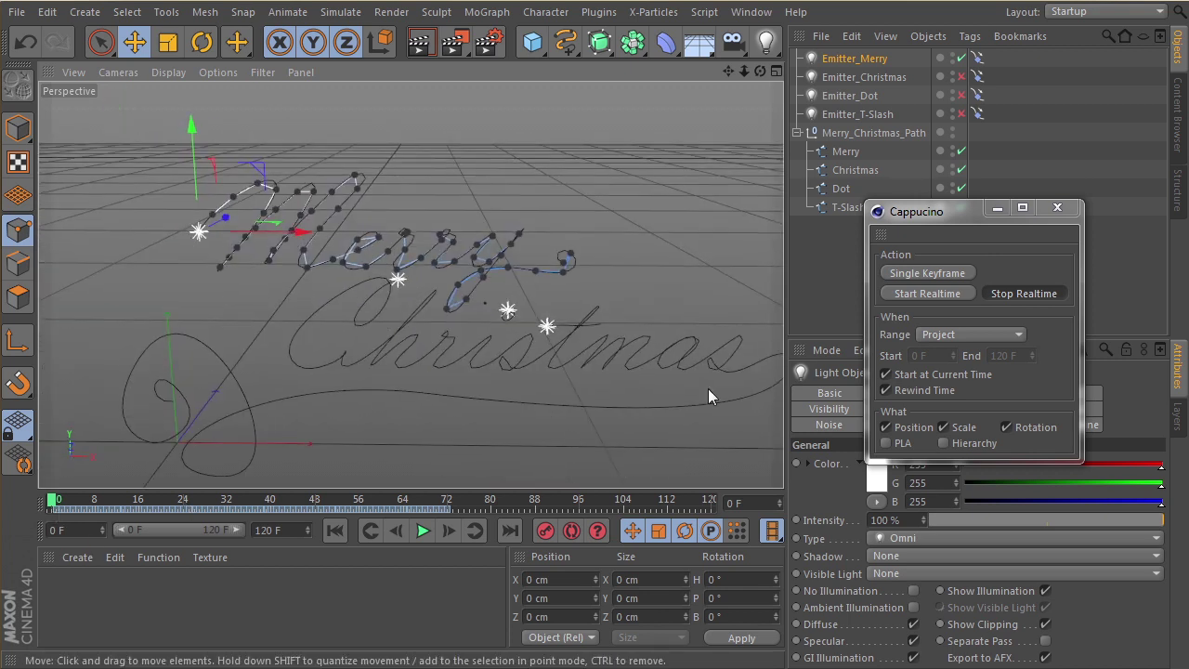
Step: Minimize the Cappucino window and delete all of Emitter_Merry's recorded motion keyframes
left_click(997, 207)
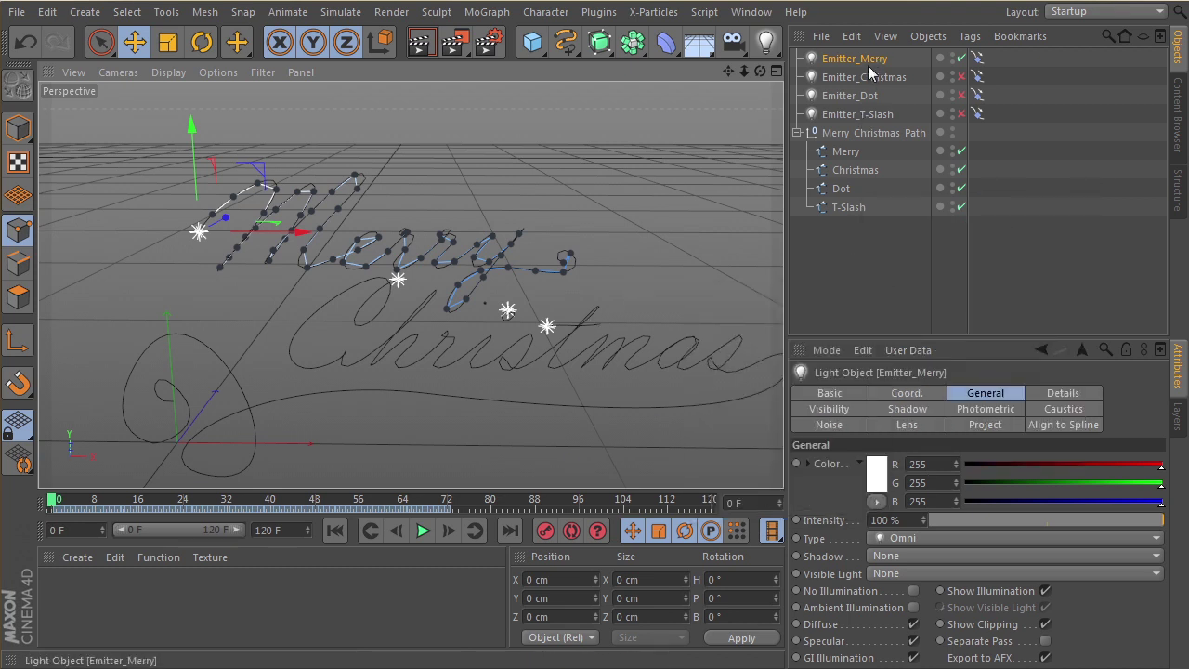
left_click_drag(471, 511, 49, 511)
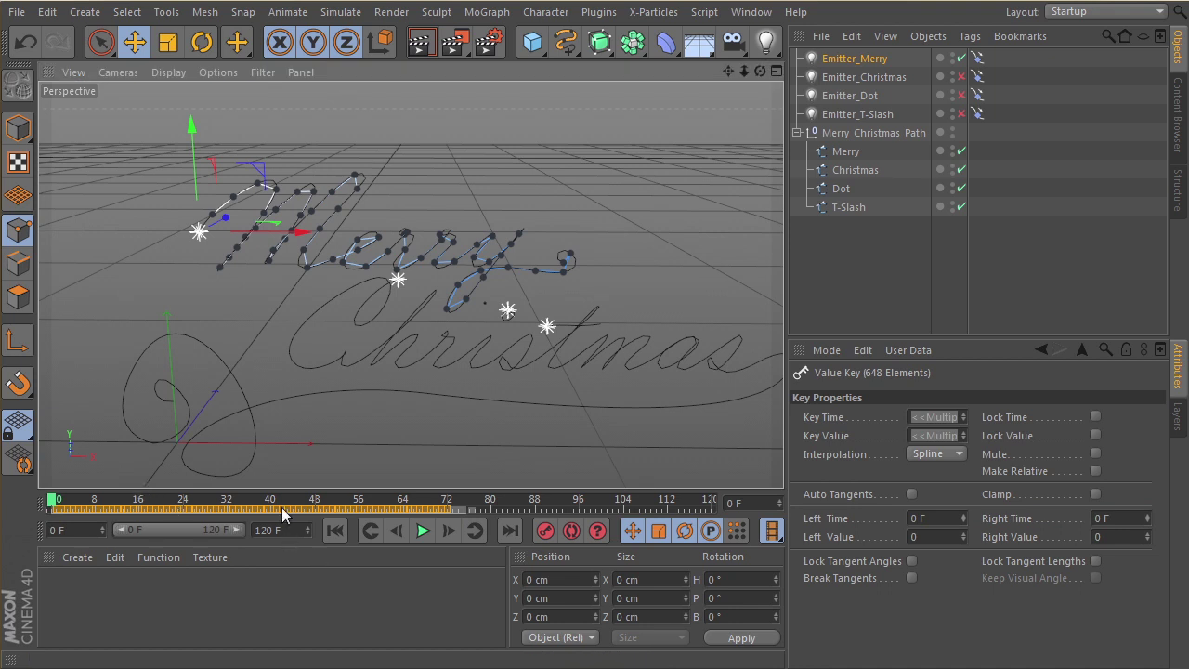
key("Delete")
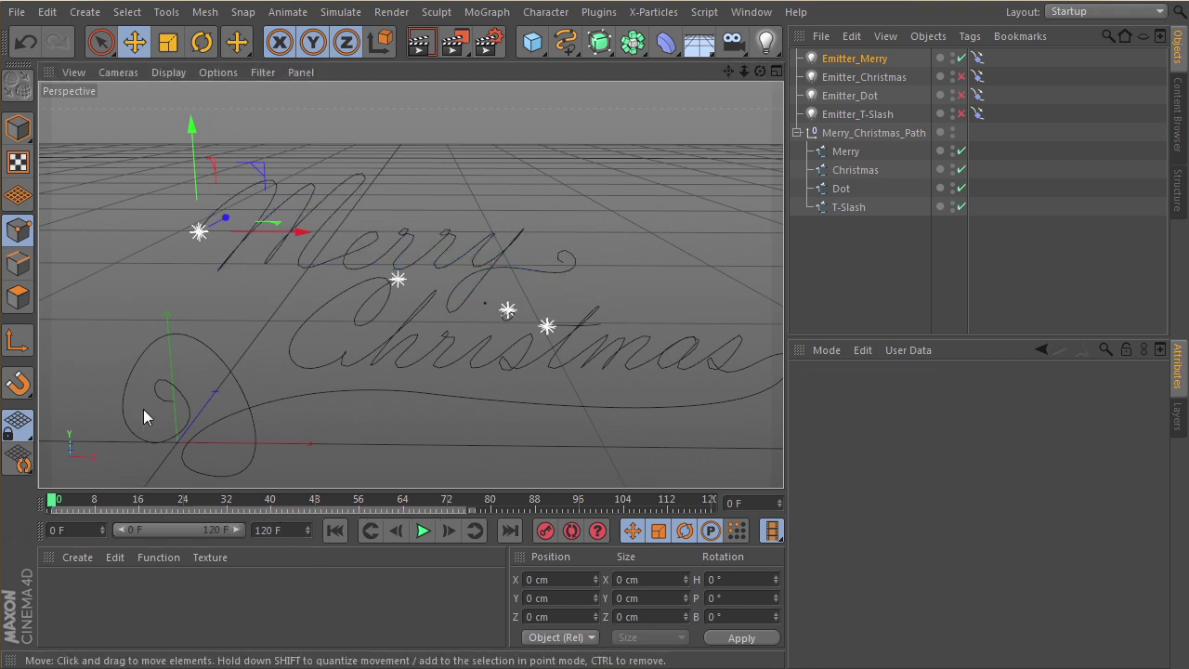
Step: Set the project's frame rate to 60 FPS in the Project Settings
mouse_move(53, 500)
left_mouse_down()
mouse_move(93, 507)
mouse_move(52, 505)
left_mouse_up()
key("ctrl+d")
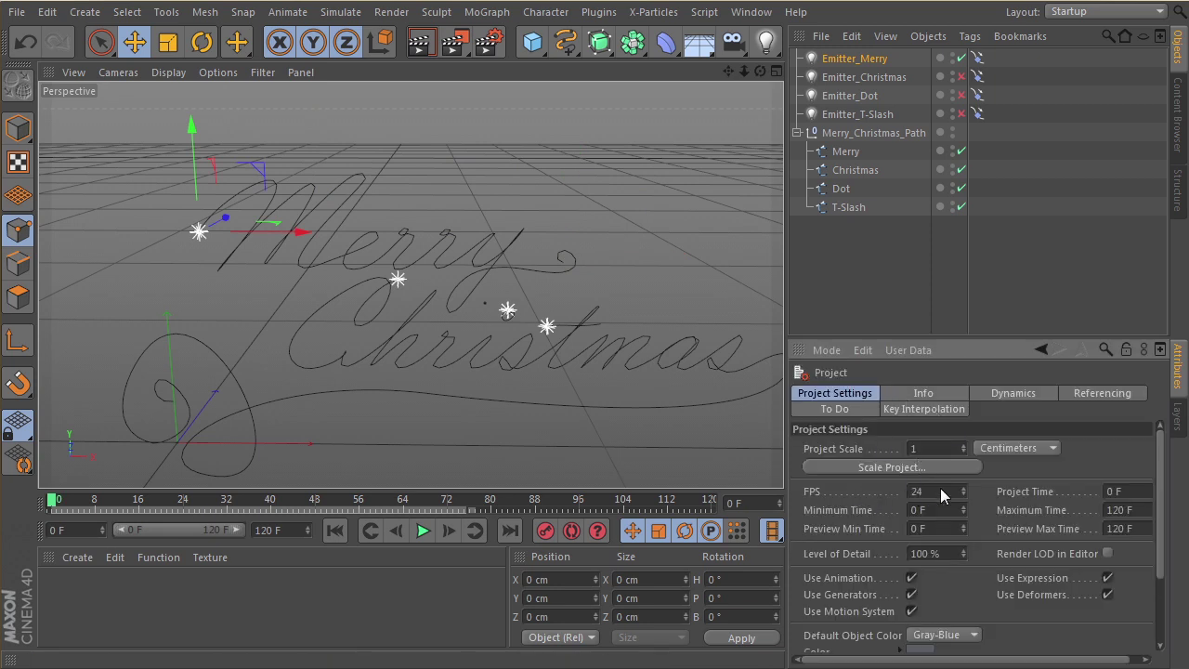
type("60")
key("Return")
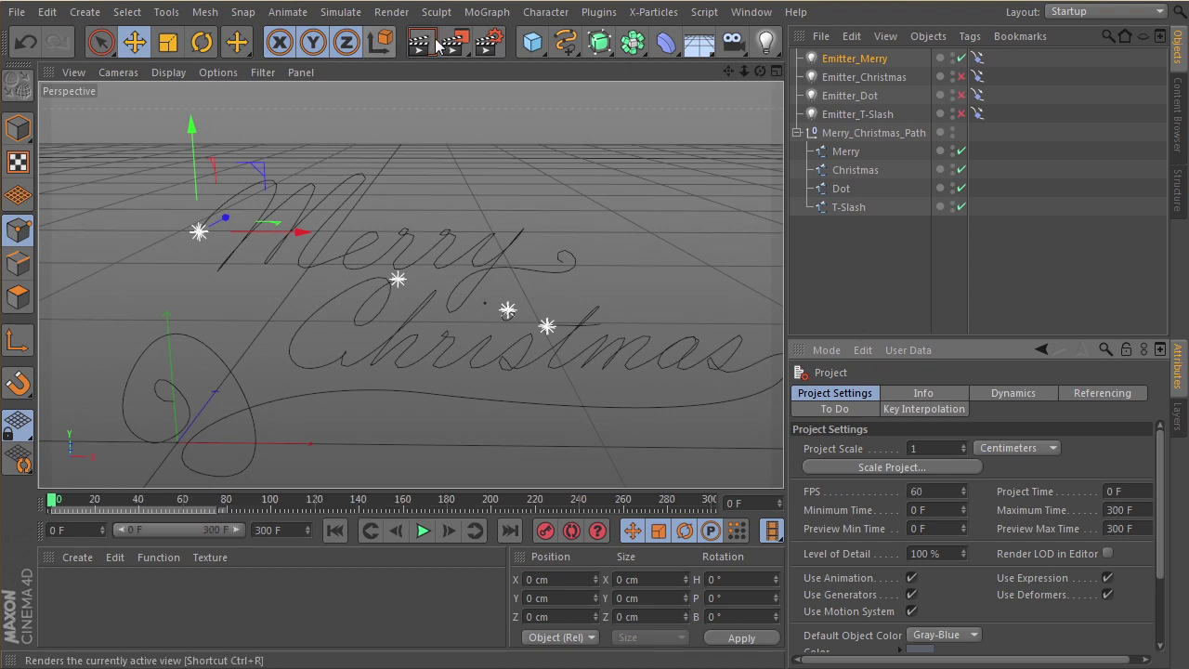
Step: Play back the emitters' motion at 60 FPS with the whole Merry Christmas path in view, and return to frame 0
left_click(420, 531)
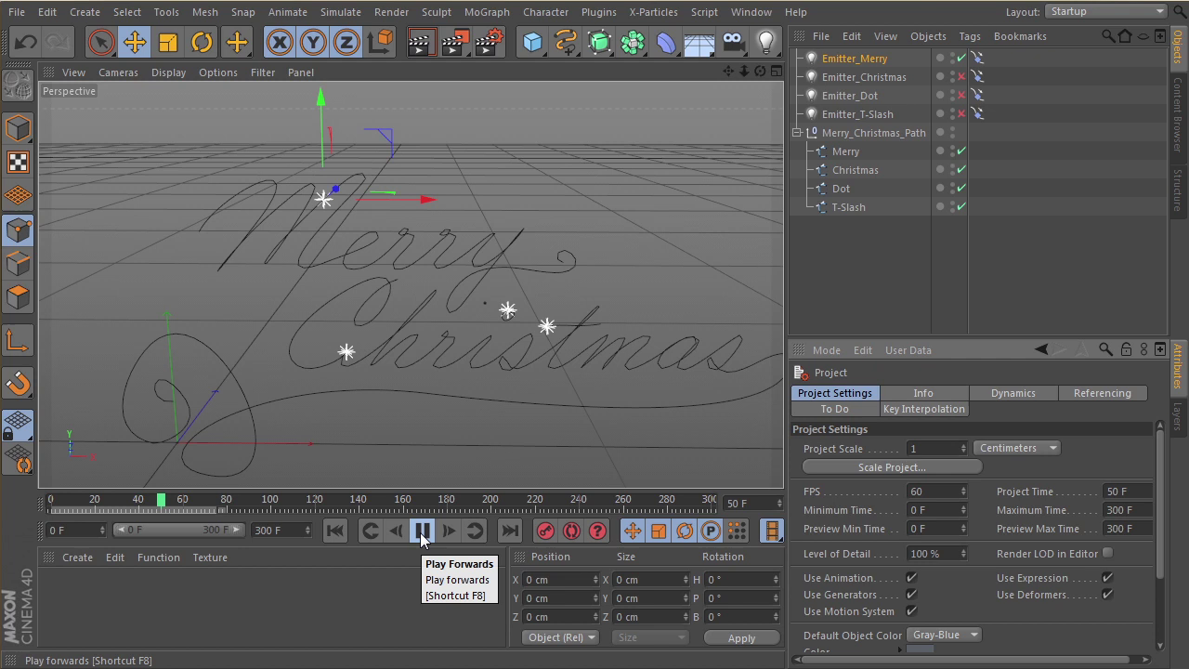
right_click_drag(418, 259, 290, 266, "alt")
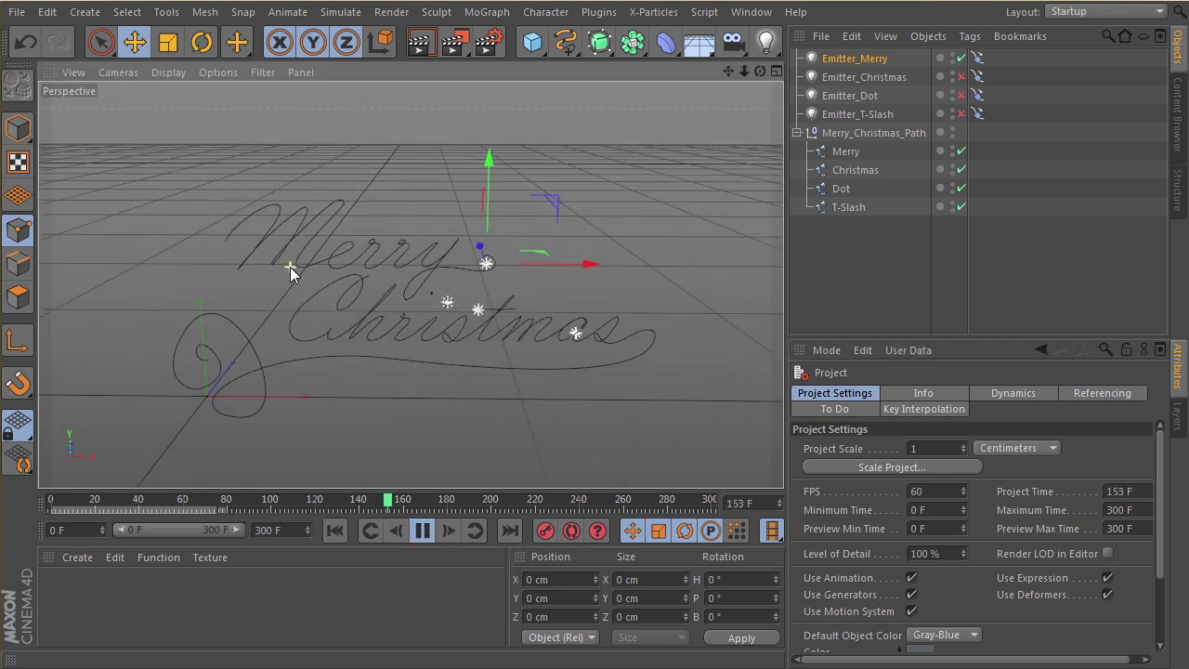
middle_click_drag(458, 331, 460, 275, "alt")
left_click_drag(377, 212, 382, 185, "alt")
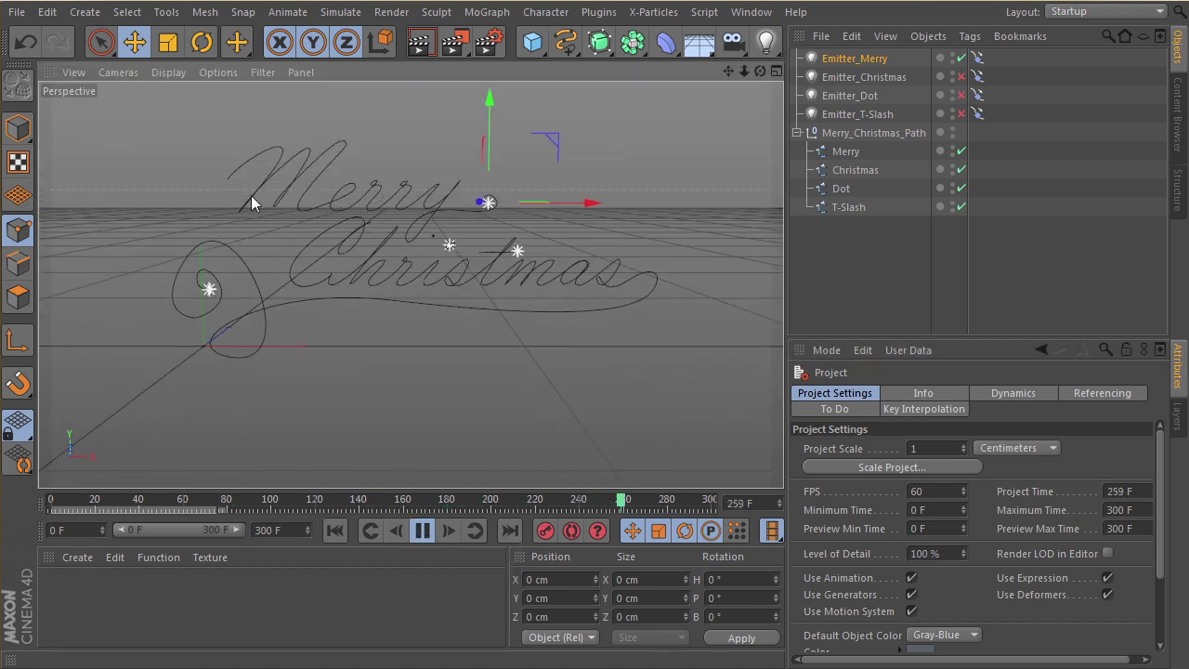
left_click(414, 533)
left_click(336, 530)
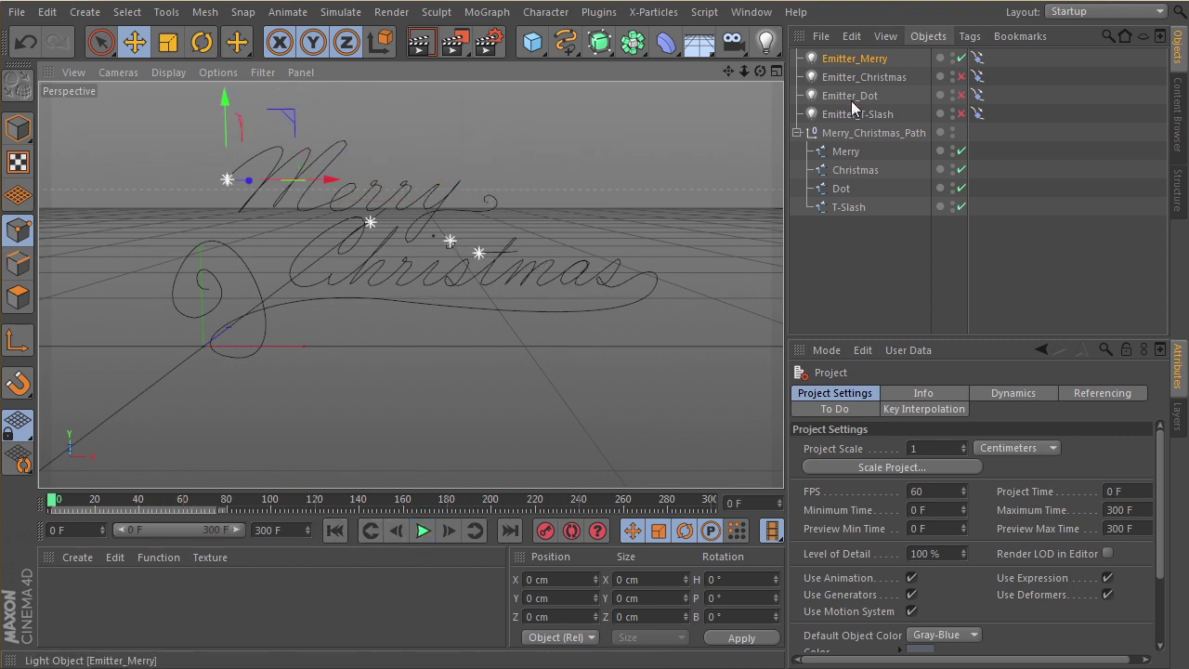
Step: Inspect the position keys of Emitter_Merry's Align to Spline tag and play the animation to check its speed
left_click(889, 246)
left_click(978, 58)
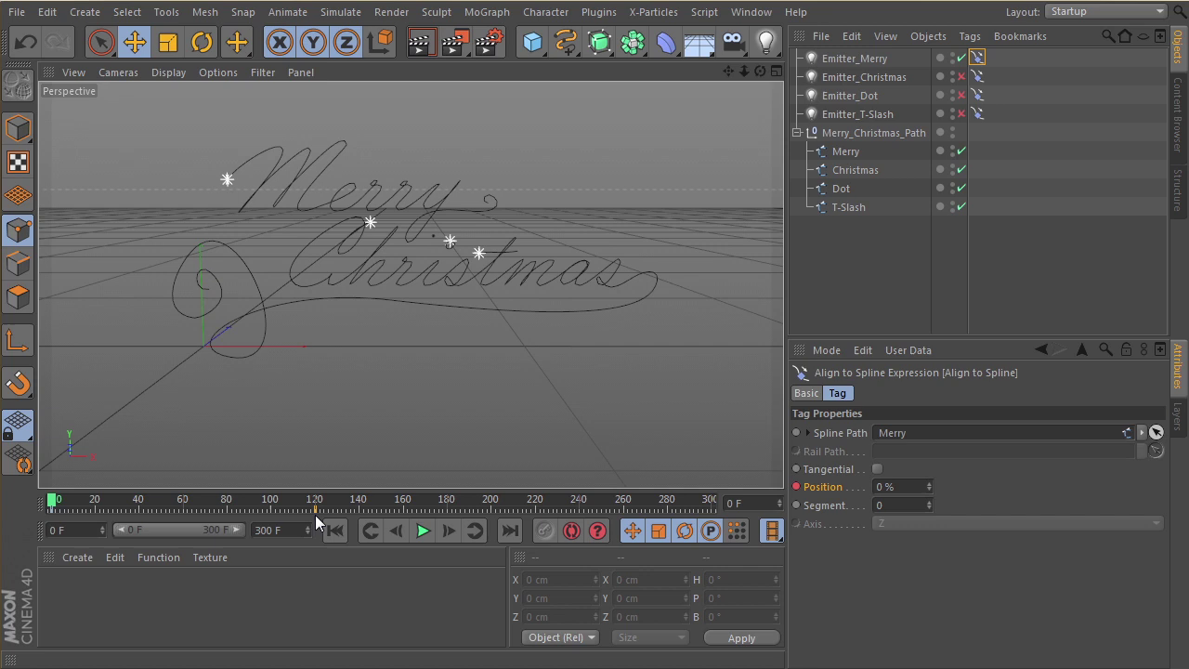
left_click(423, 531)
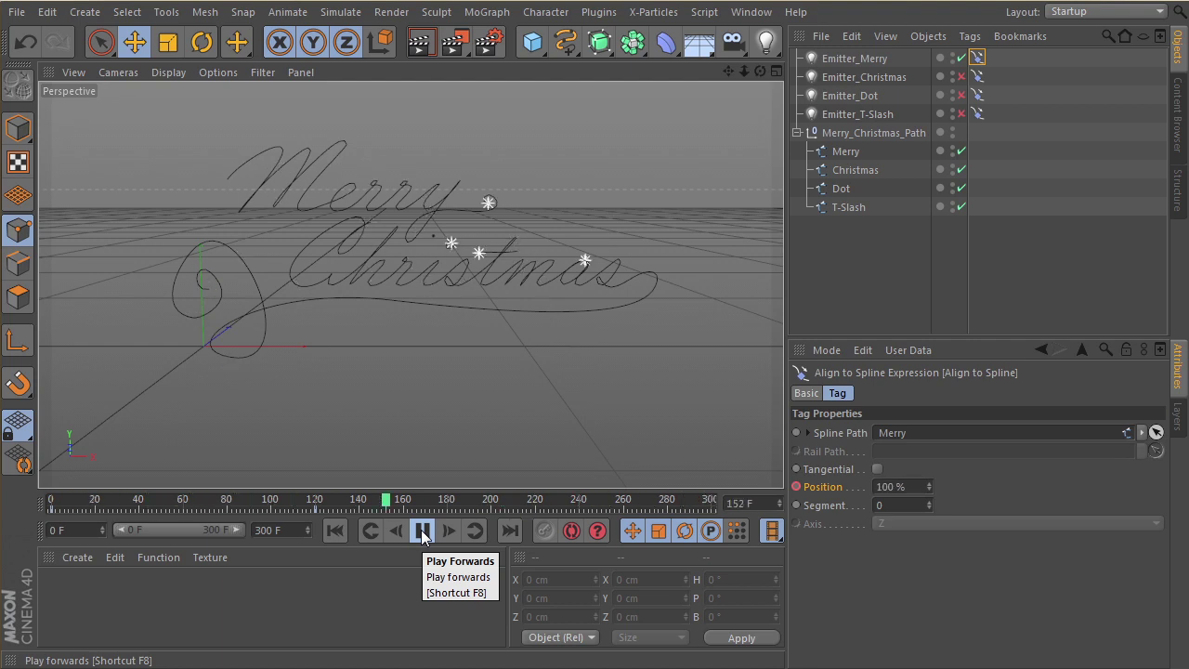
left_click(423, 530)
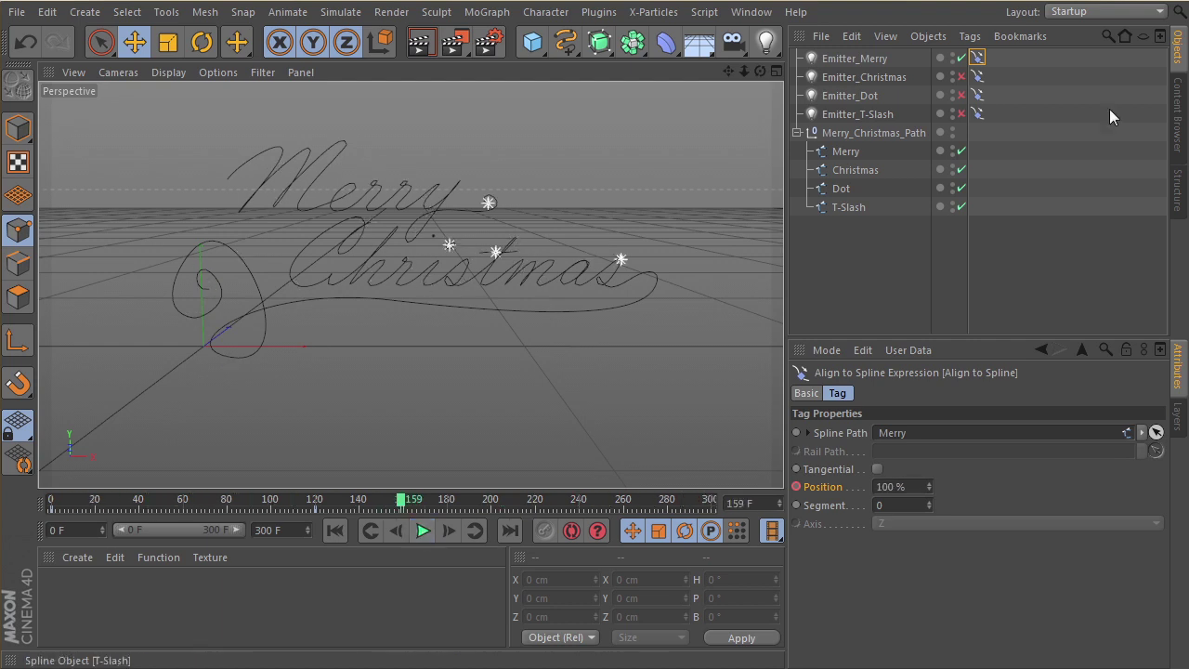
Step: Enable Emitter_Christmas, Emitter_Dot and Emitter_T-Slash, and scrub to frame 89 with Emitter_Dot's Align to Spline tag selected
left_click(962, 77)
left_click(977, 77)
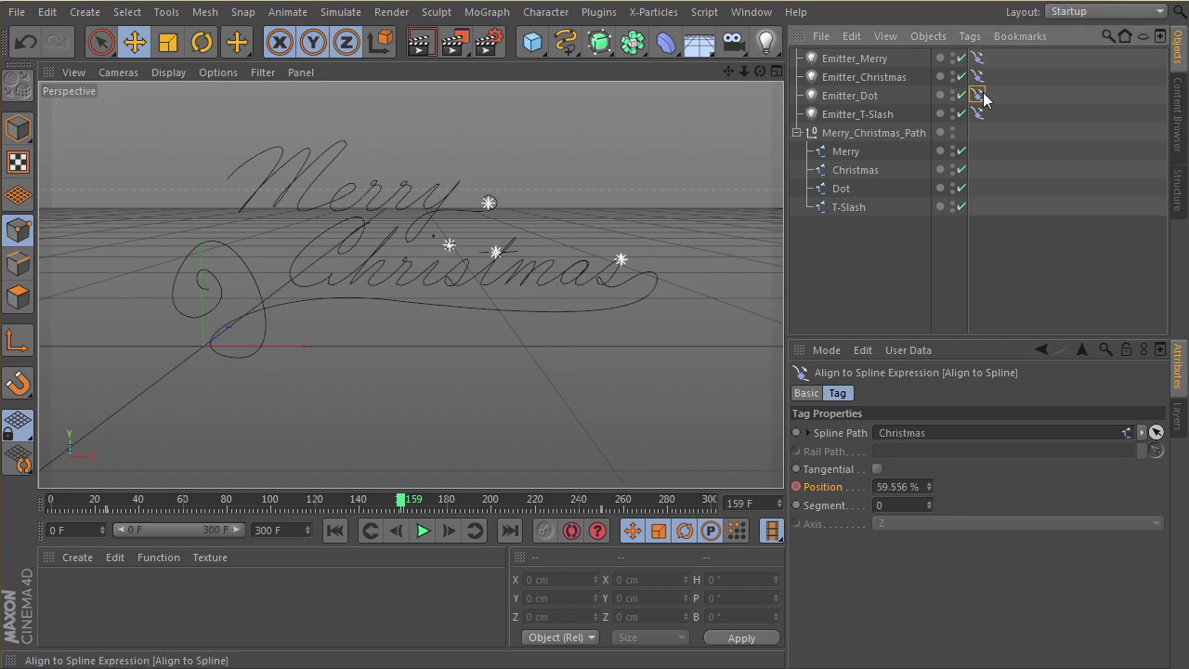
left_click(978, 95)
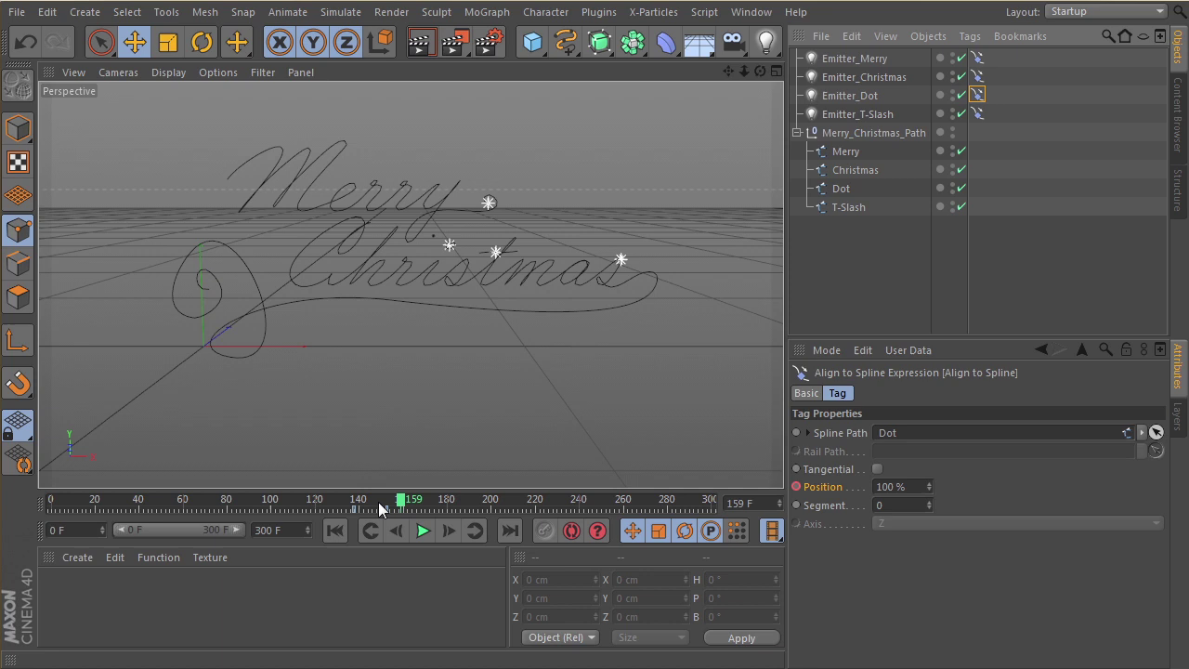
left_click(307, 500)
left_click_drag(293, 489, 246, 475)
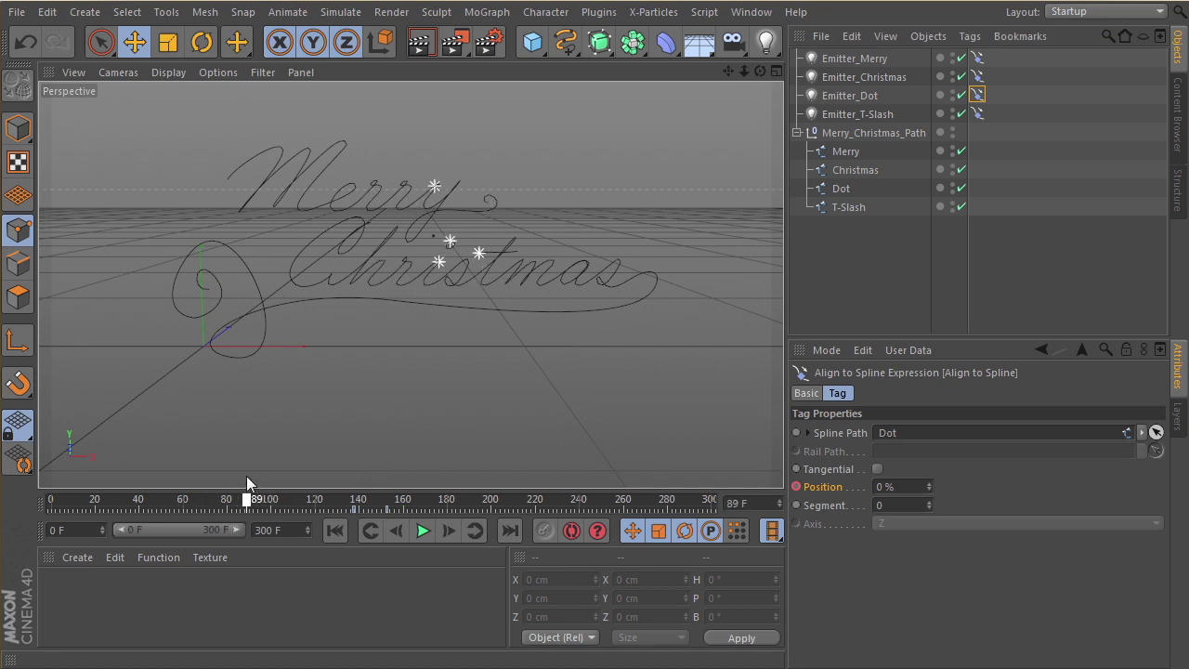
left_click(352, 510)
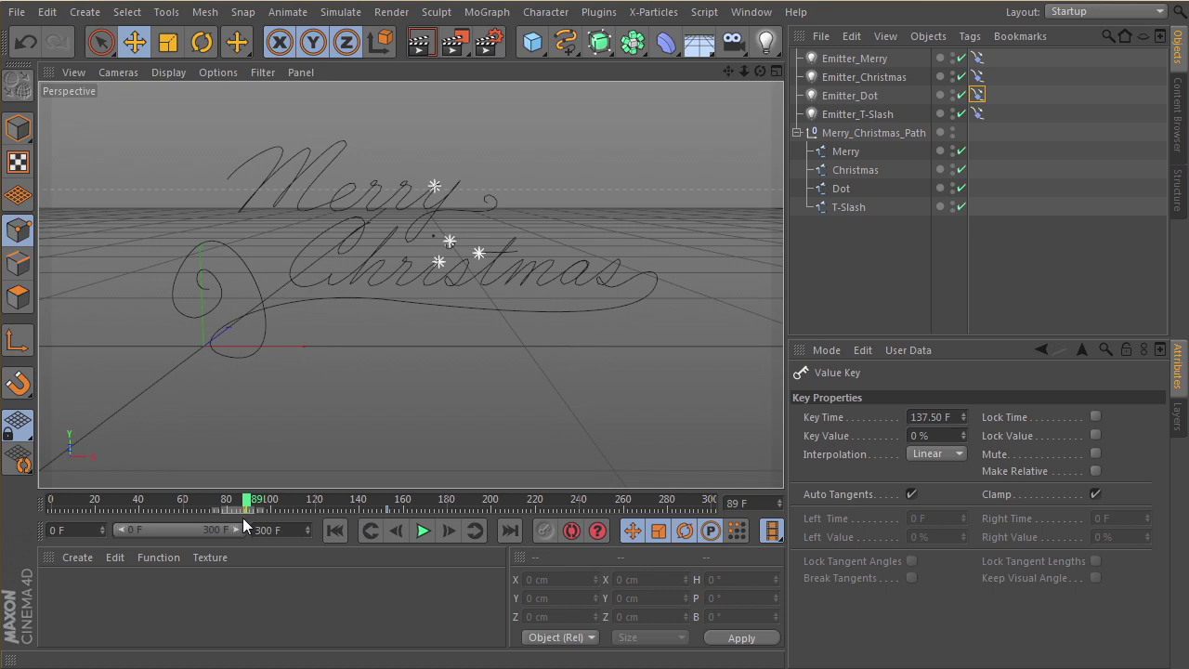
left_click_drag(243, 517, 209, 505)
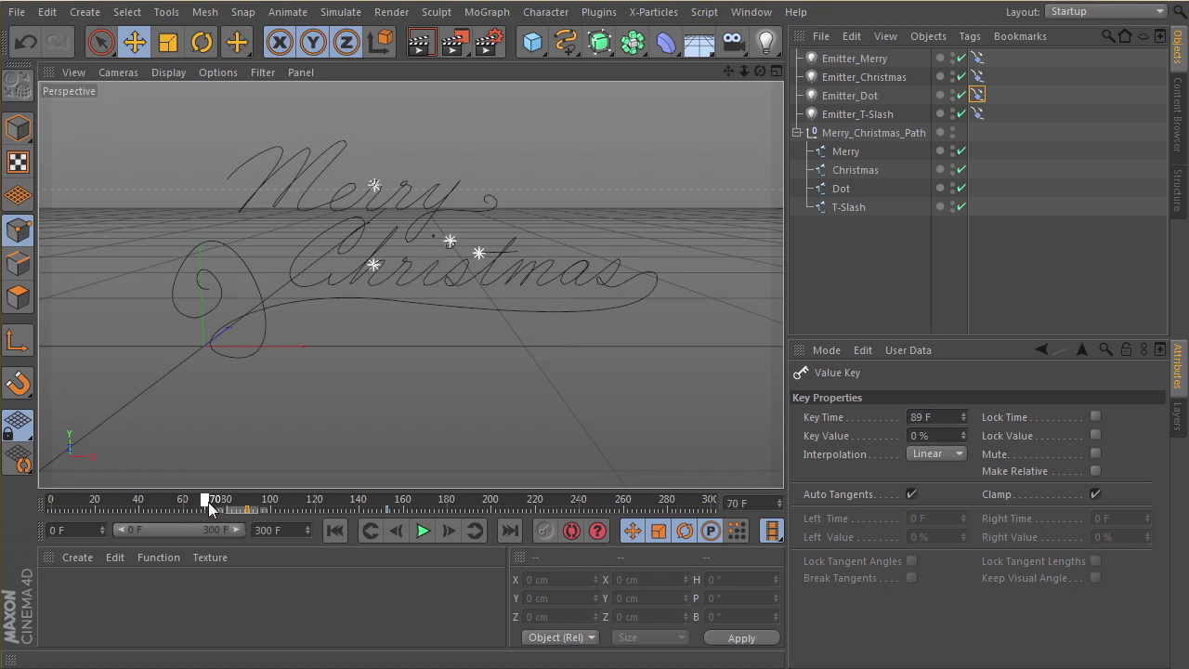
key("ctrl+z")
Step: Move both of Emitter_Dot's position keys earlier together, so that its motion starts at about frame 87
left_click(362, 509)
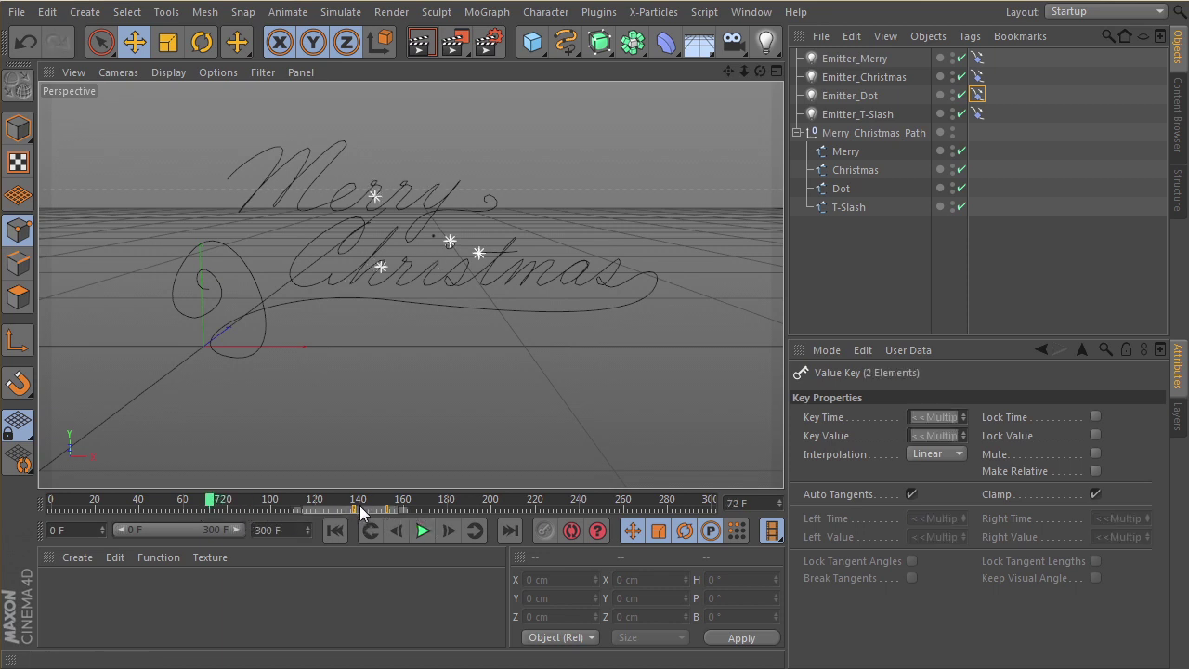
left_click_drag(203, 511, 472, 513)
left_click(240, 499)
Step: Move both of Emitter_T-Slash's position keys earlier to start at about frame 112, and play back the animation to check the timing
left_click(978, 112)
left_click_drag(384, 507, 755, 507)
left_click(425, 530)
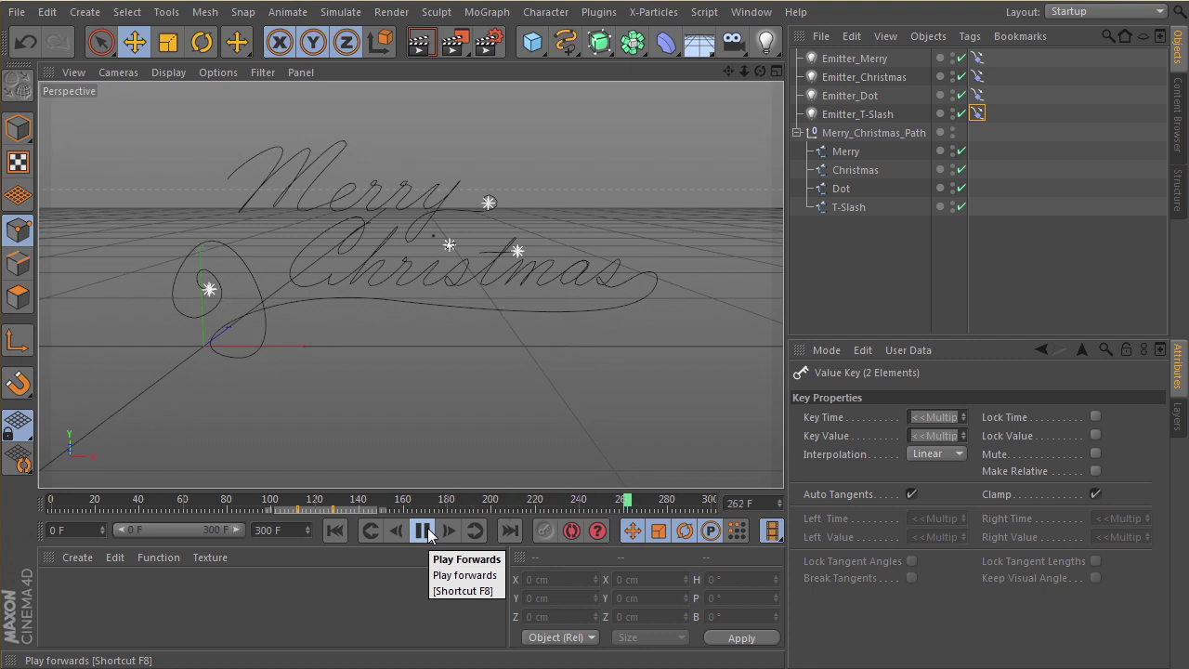
left_click(425, 531)
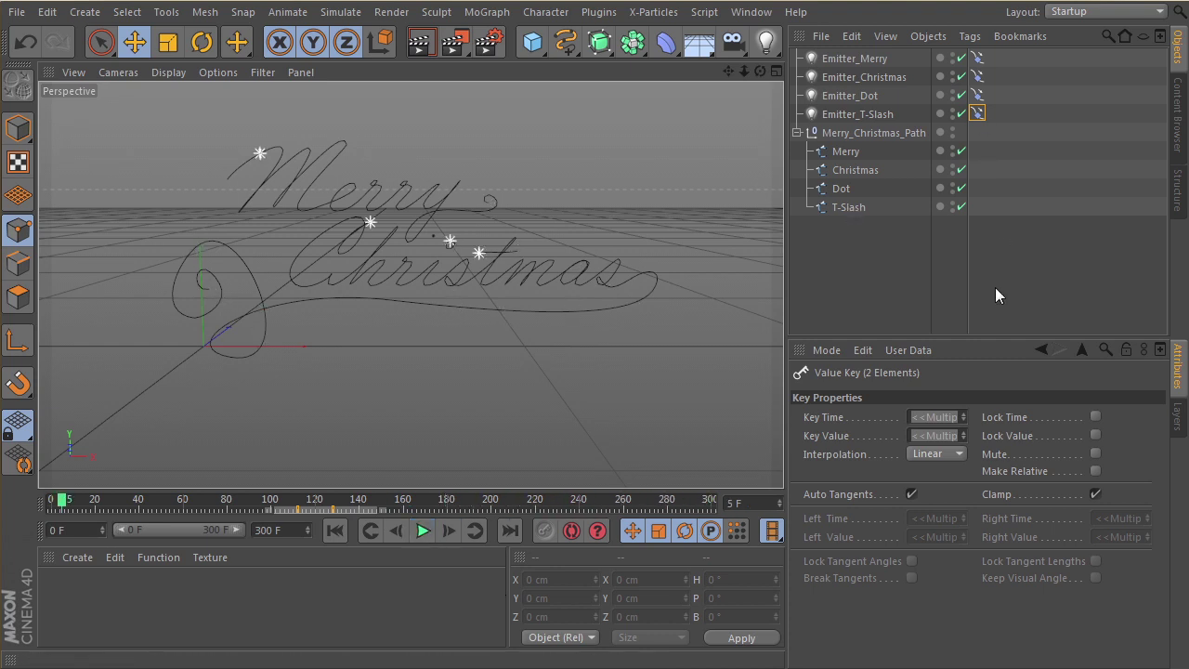
key("shift+f")
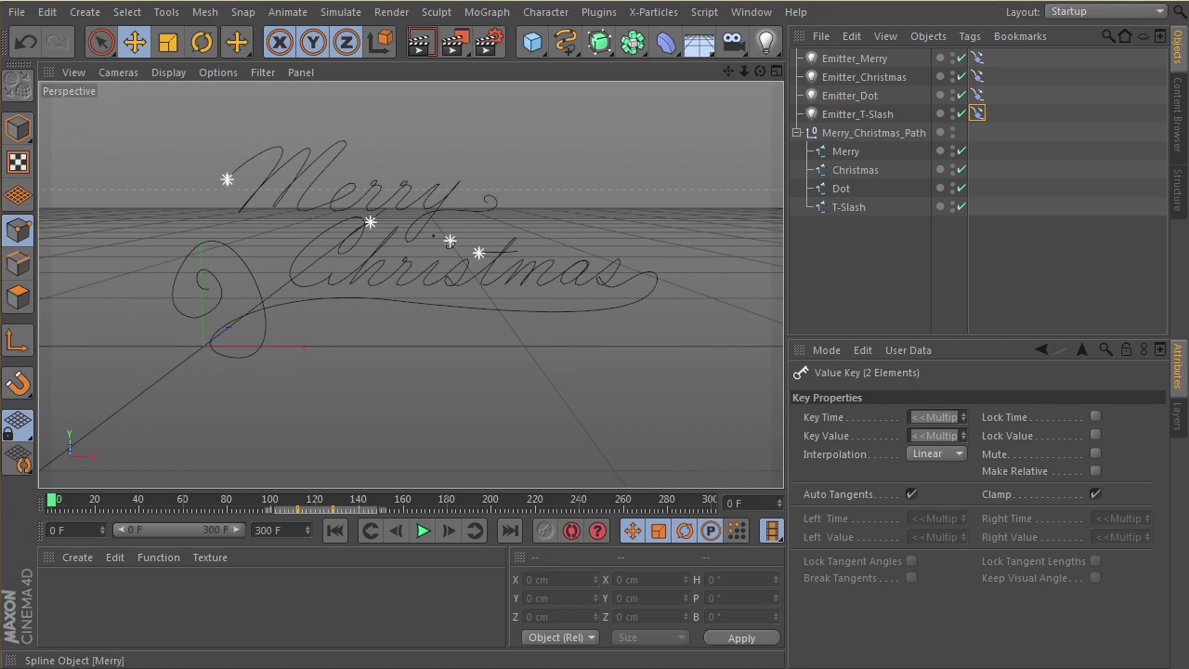
Step: Move the end position key of Emitter_Merry's Align to Spline tag to frame 100 and play back the new timing
left_click(978, 58)
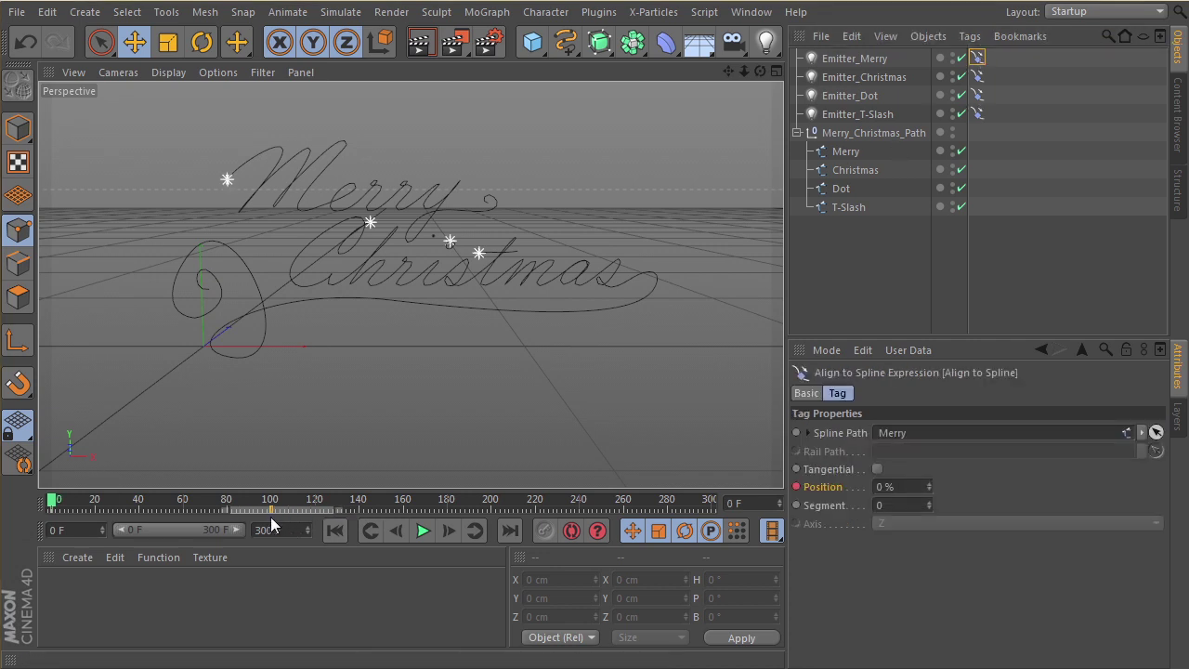
left_click(423, 539)
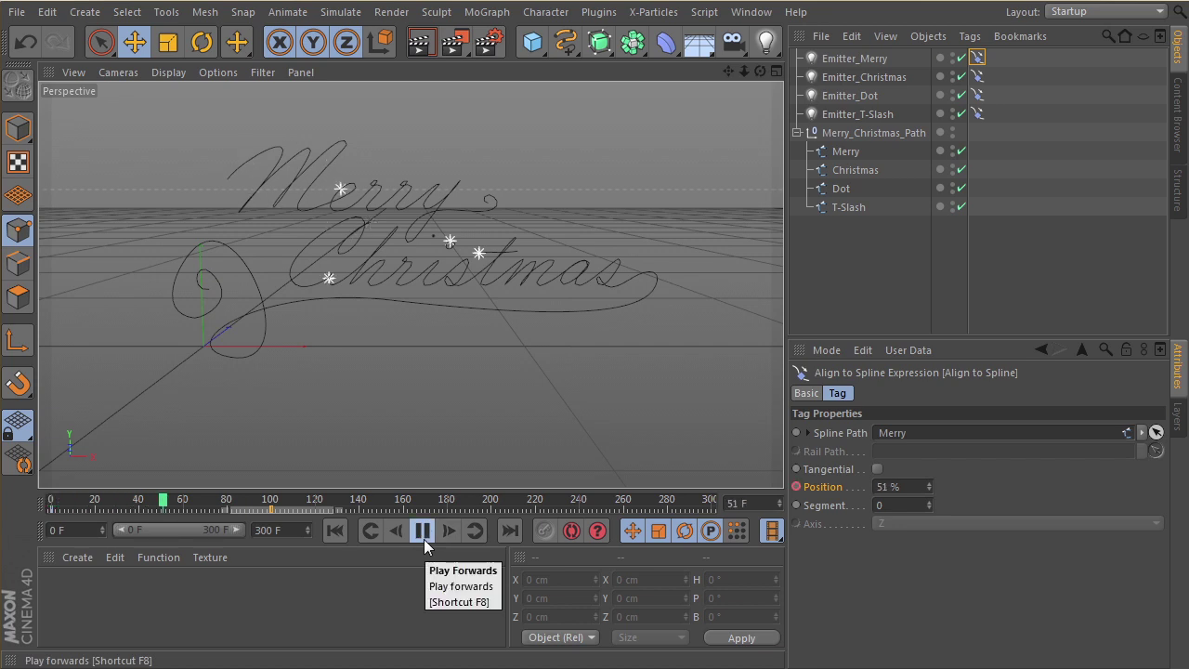
left_click(424, 539)
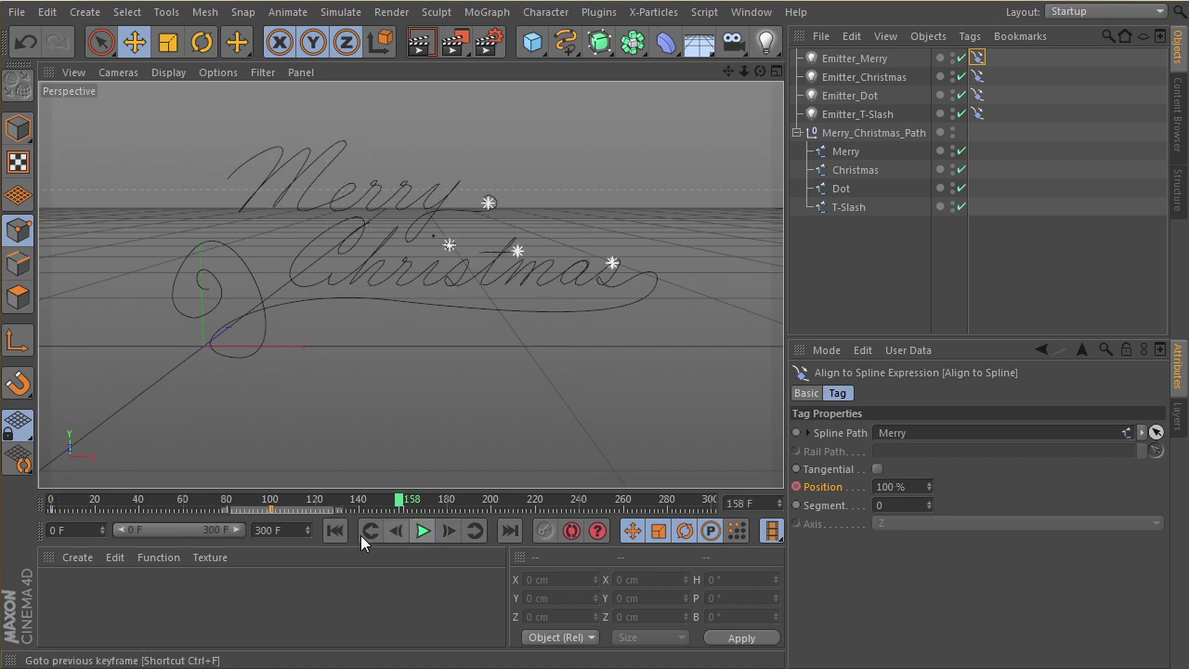
left_click(338, 530)
Step: Record Emitter_Merry's motion in realtime over the Project range with Cappucino
left_click(847, 59)
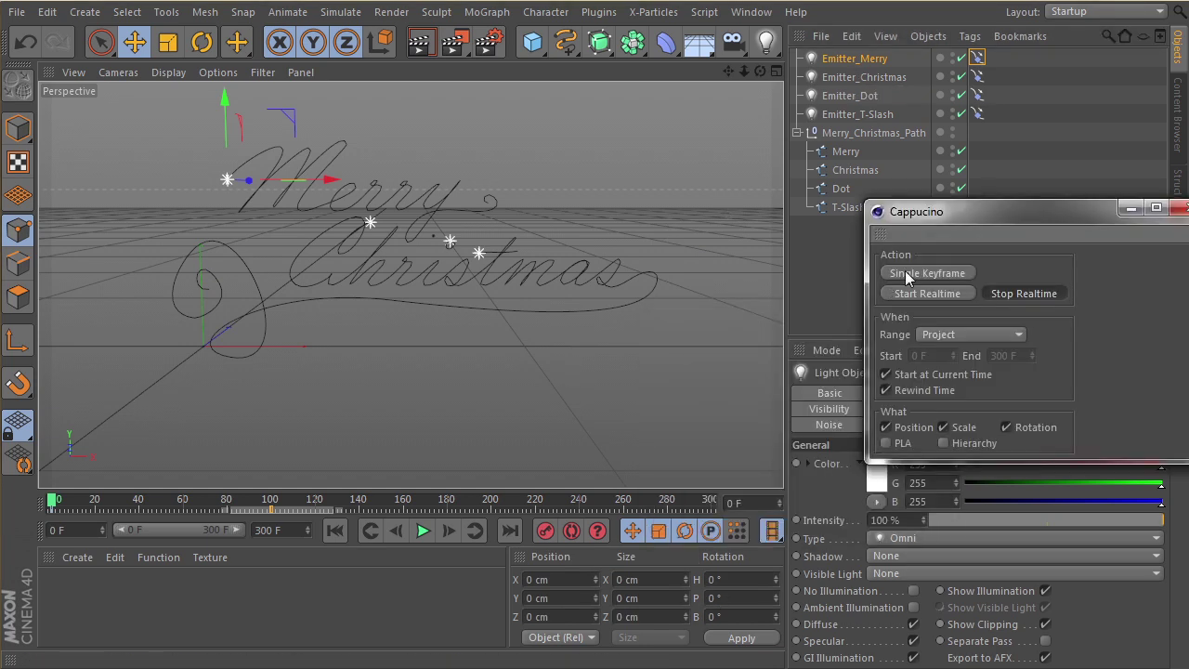
left_click(920, 294)
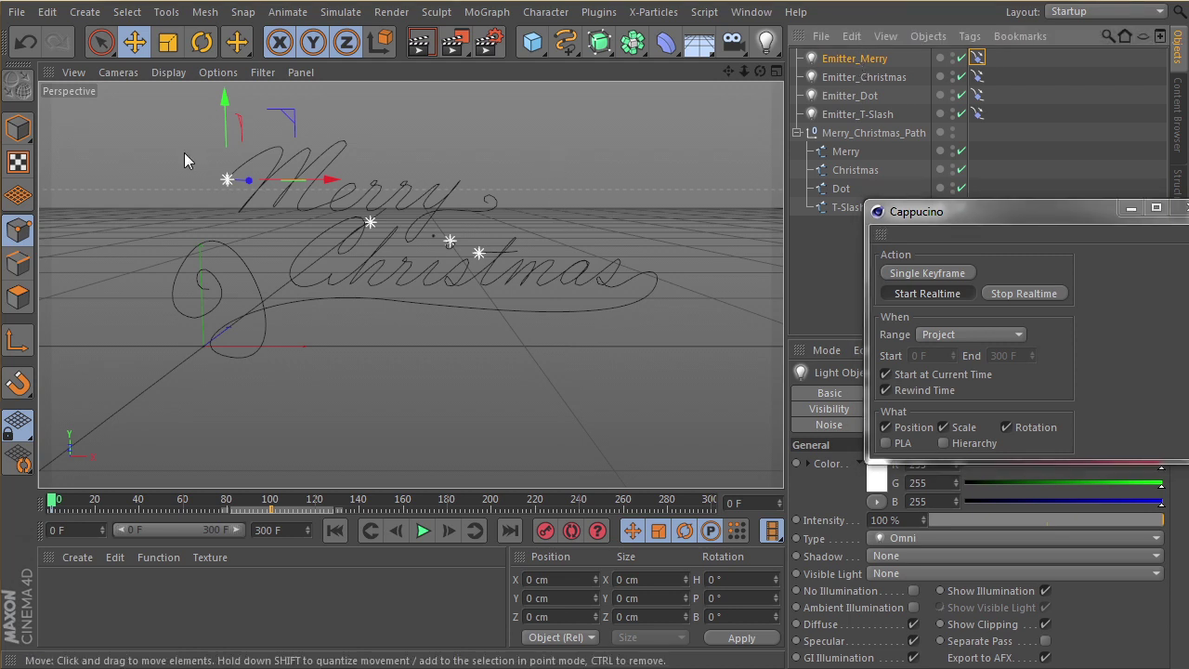
right_click_drag(184, 152, 593, 197, "alt")
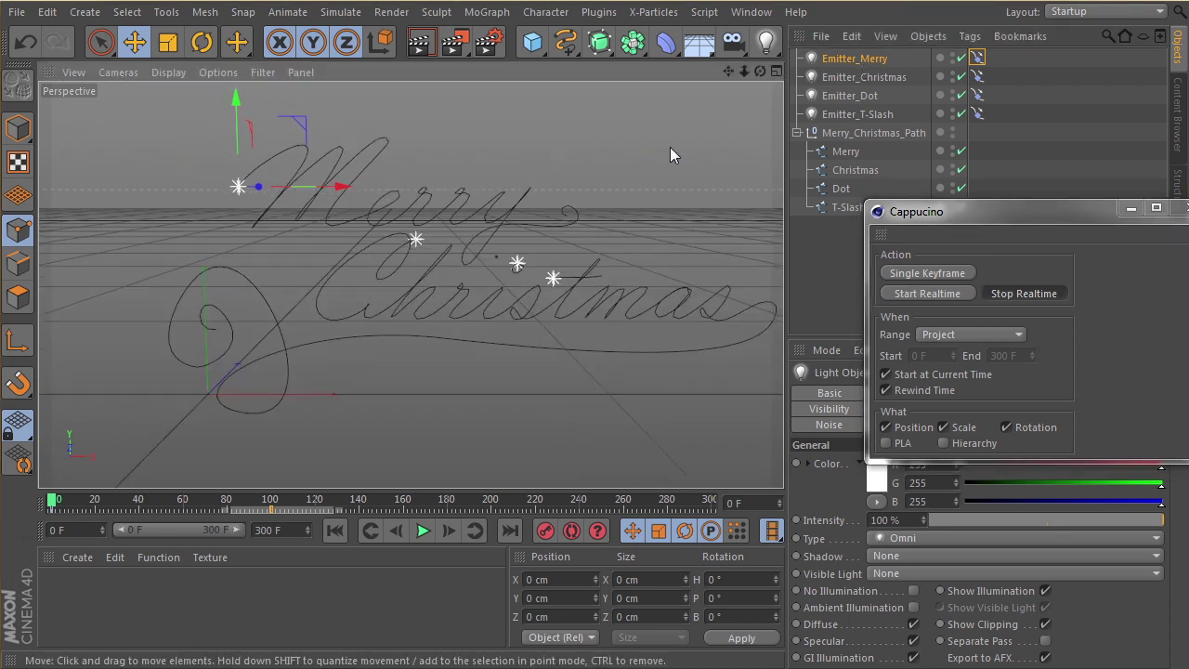
left_click(927, 293)
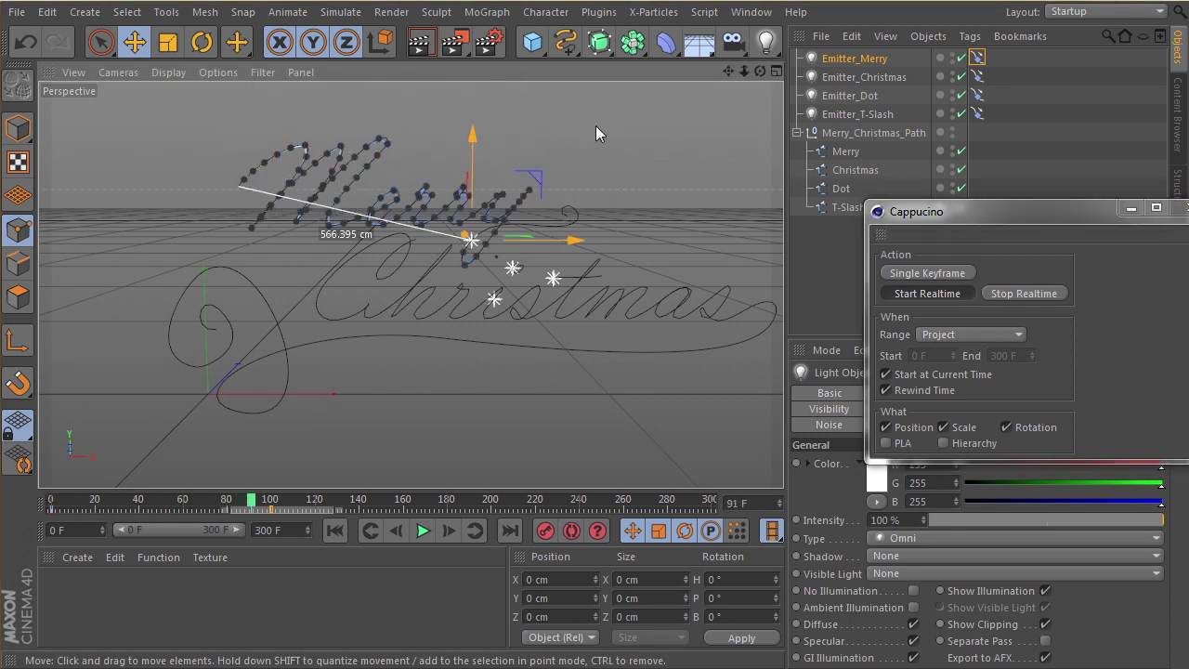
left_click_drag(596, 125, 596, 125)
Step: Examine up close and from an angle how well Emitter_Merry's recorded keyframe path follows the Merry spline
right_click_drag(171, 249, 391, 206, "alt")
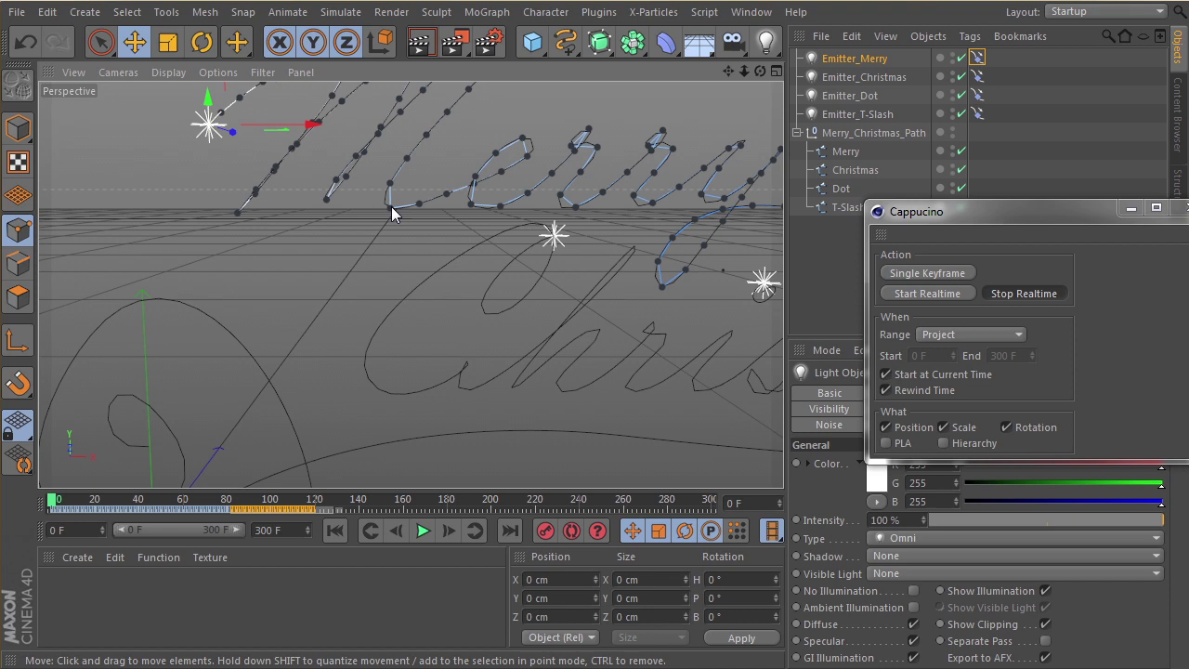
middle_click(304, 355)
middle_click(402, 71)
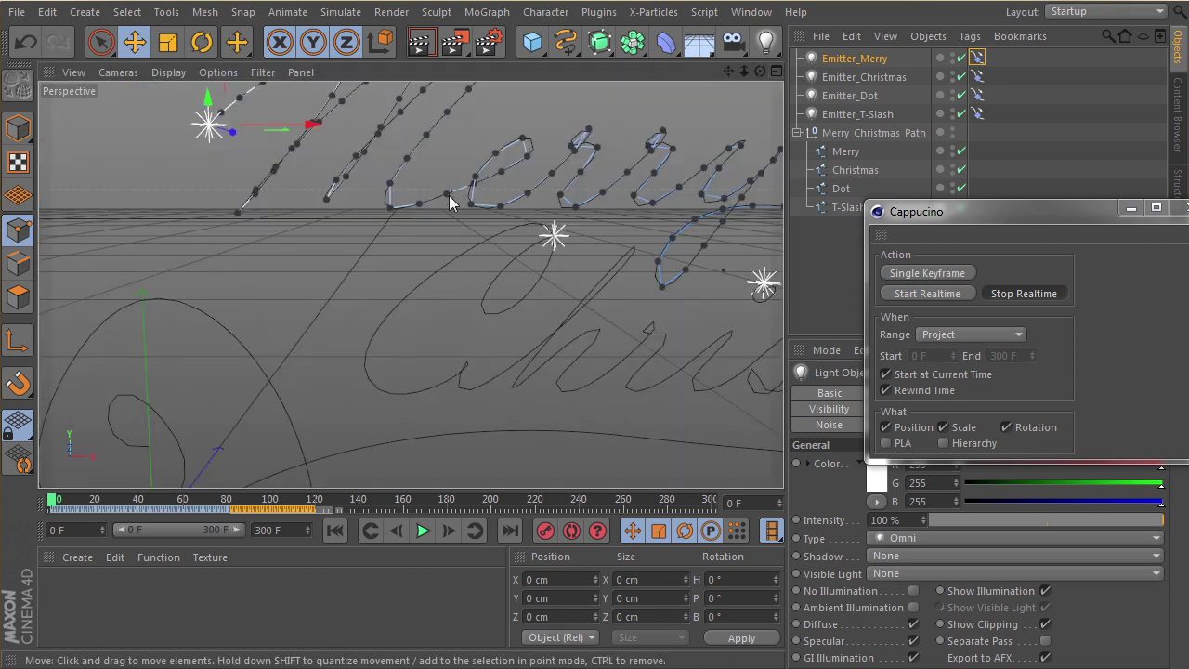
middle_click_drag(478, 216, 426, 319, "alt")
left_click_drag(357, 228, 584, 291, "alt")
right_click_drag(297, 179, 430, 187, "alt")
left_click_drag(436, 186, 454, 225, "alt")
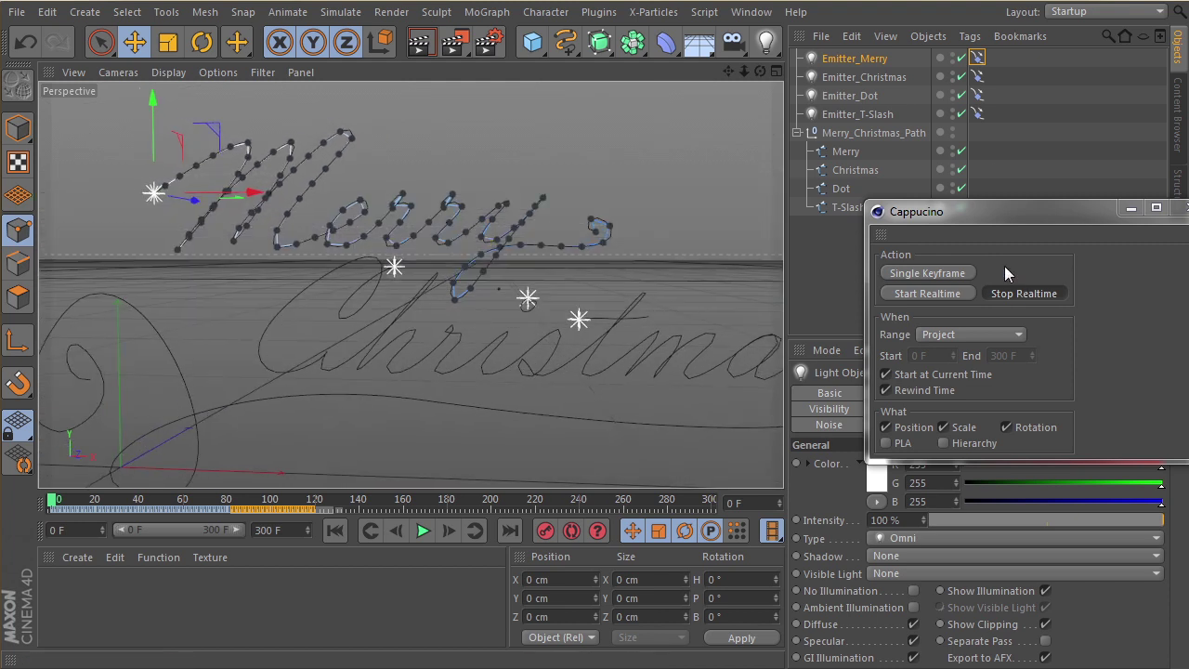
Step: Undo Emitter_Merry's realtime recording and close the Cappucino window
left_click(929, 294)
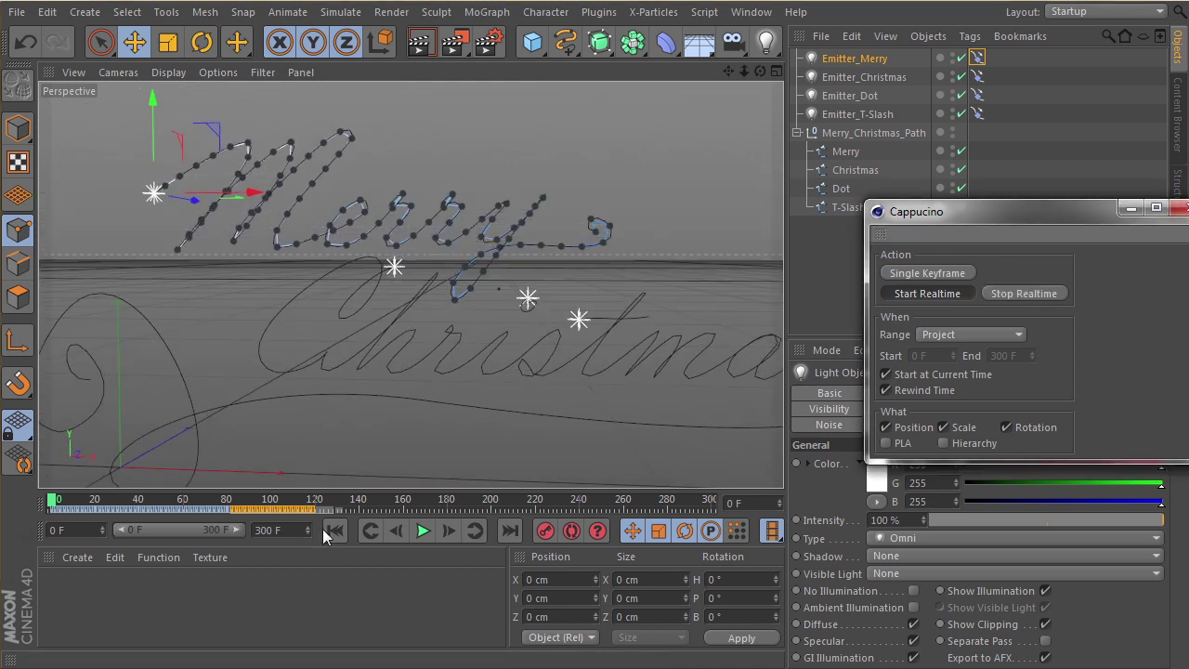
key("ctrl+z")
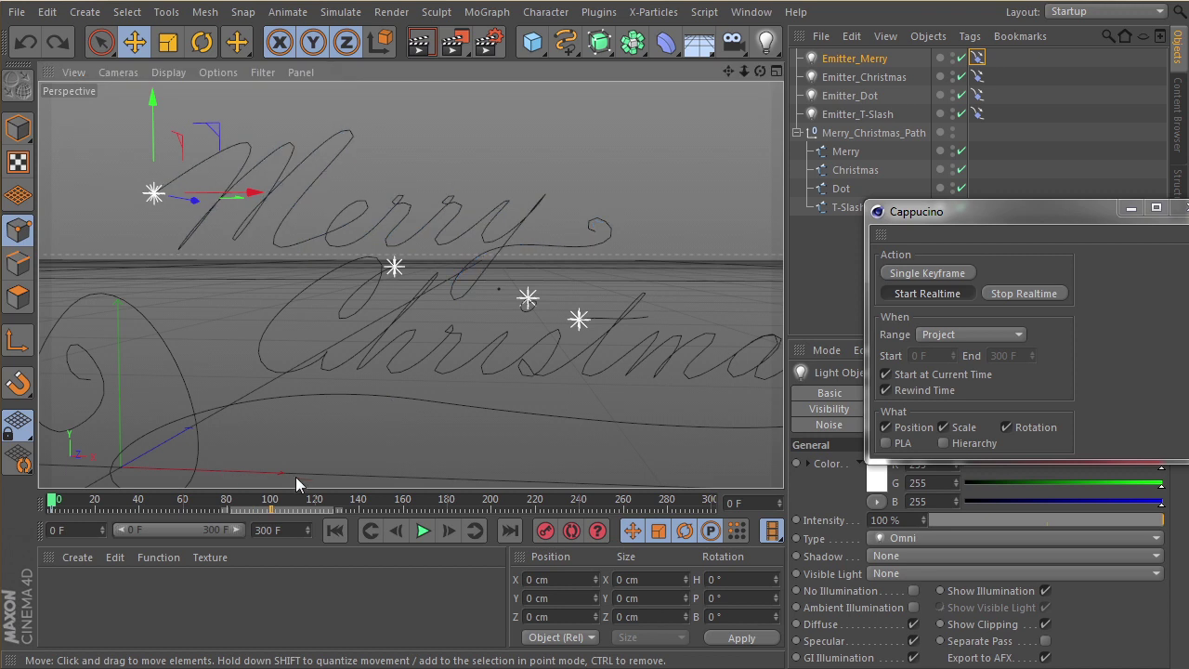
mouse_move(70, 504)
left_mouse_down()
mouse_move(207, 502)
mouse_move(51, 504)
left_mouse_up()
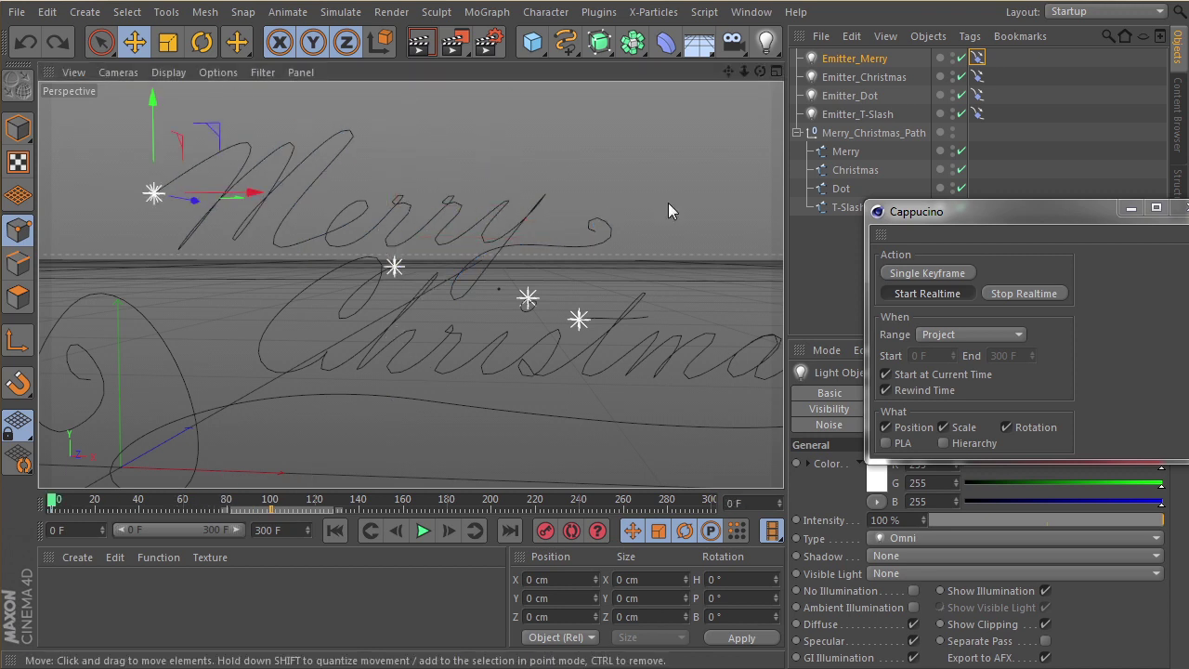
left_click(834, 58)
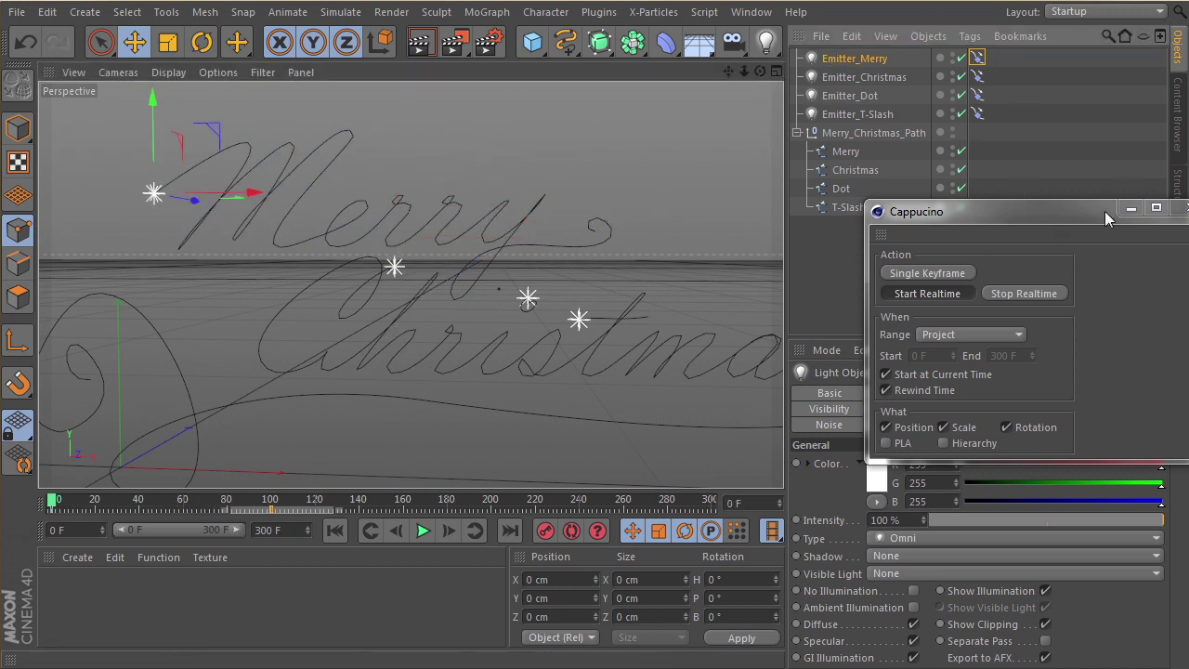
left_click(1182, 209)
Step: Select the position keys of all four Align to Spline tags and stretch them together so the last key lands at about frame 300
left_click(978, 58)
left_click(978, 113, "shift")
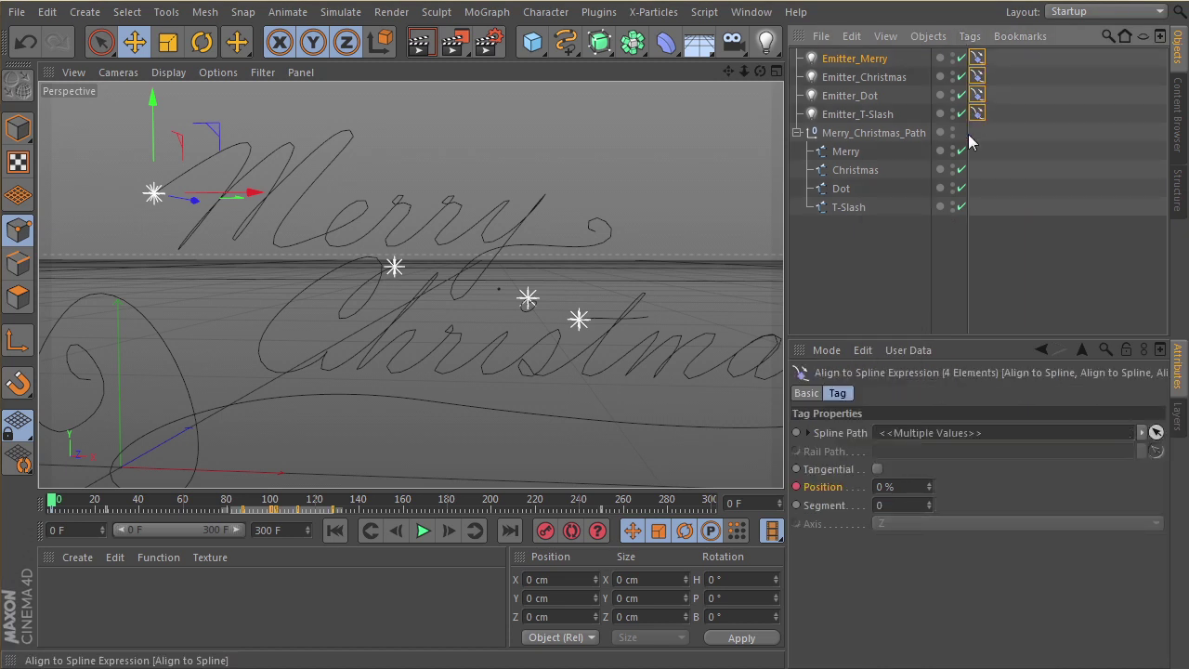
left_click_drag(613, 507, 8, 513)
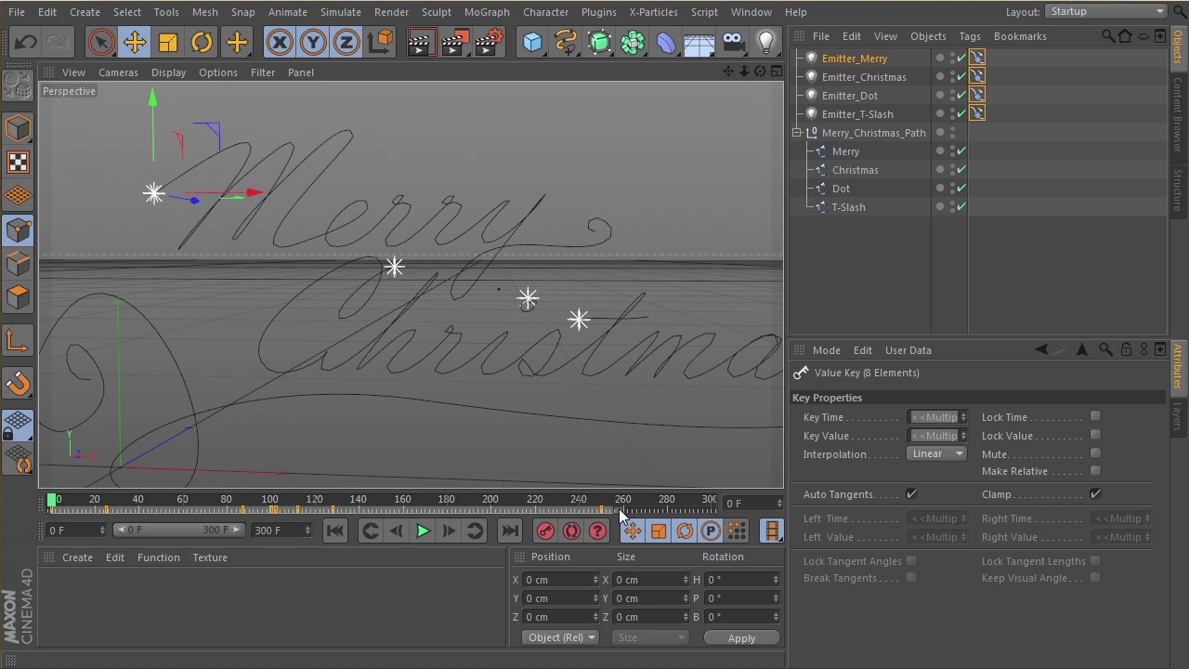
left_click_drag(619, 516, 699, 517)
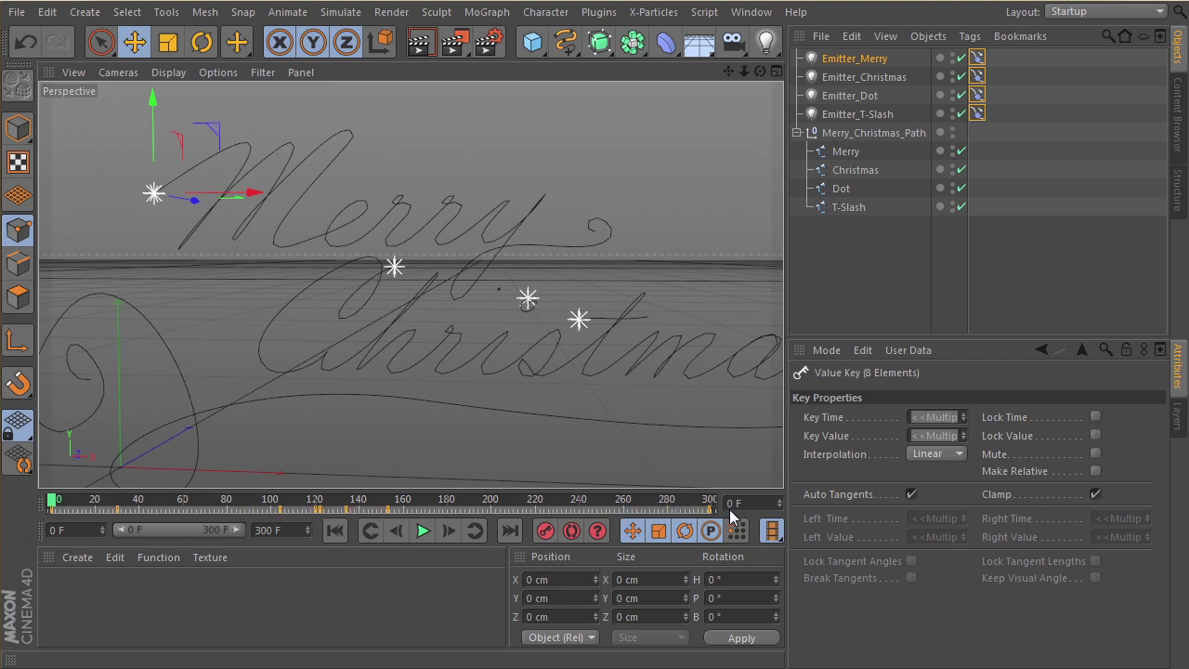
Step: Play back the stretched animation of all four emitters and return to frame 0
left_click(413, 537)
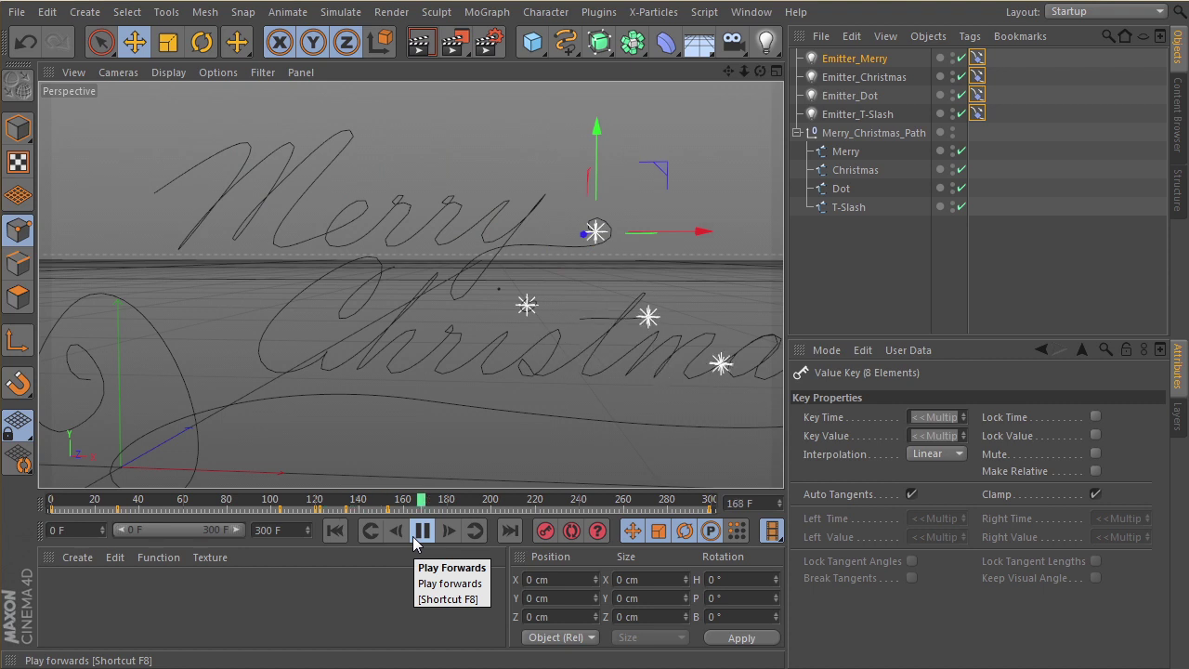
left_click(413, 537)
left_click(336, 529)
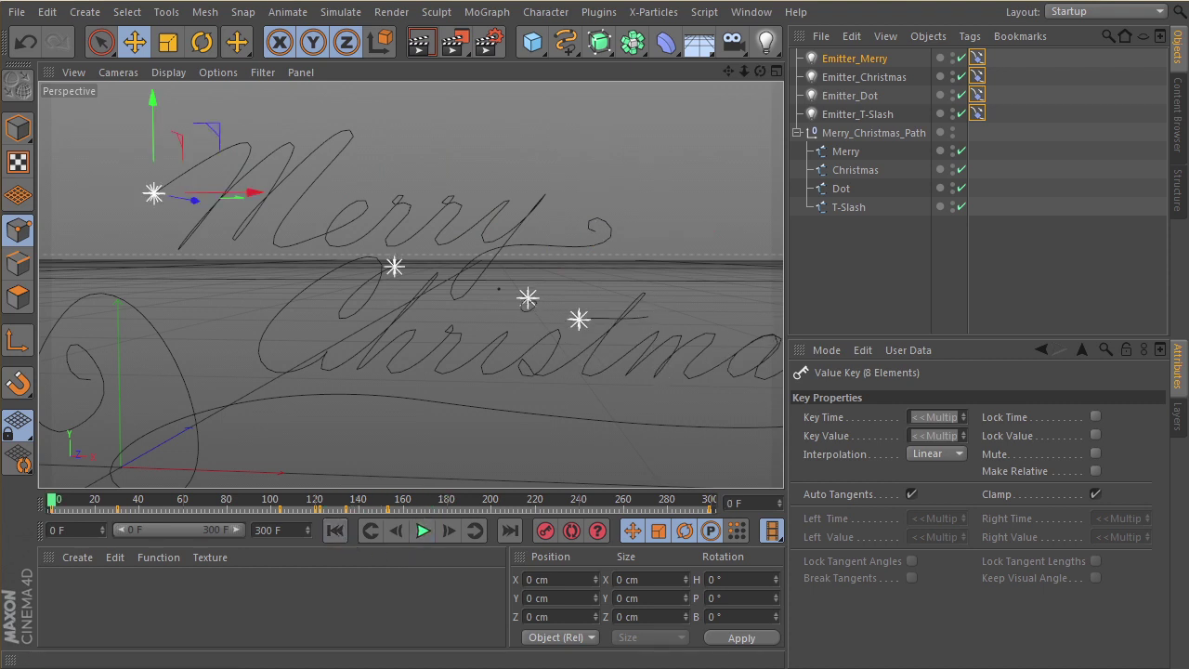
Step: Record Emitter_Merry's position, scale and rotation in realtime with Cappucino over the project range, starting at frame 0
left_click(848, 62)
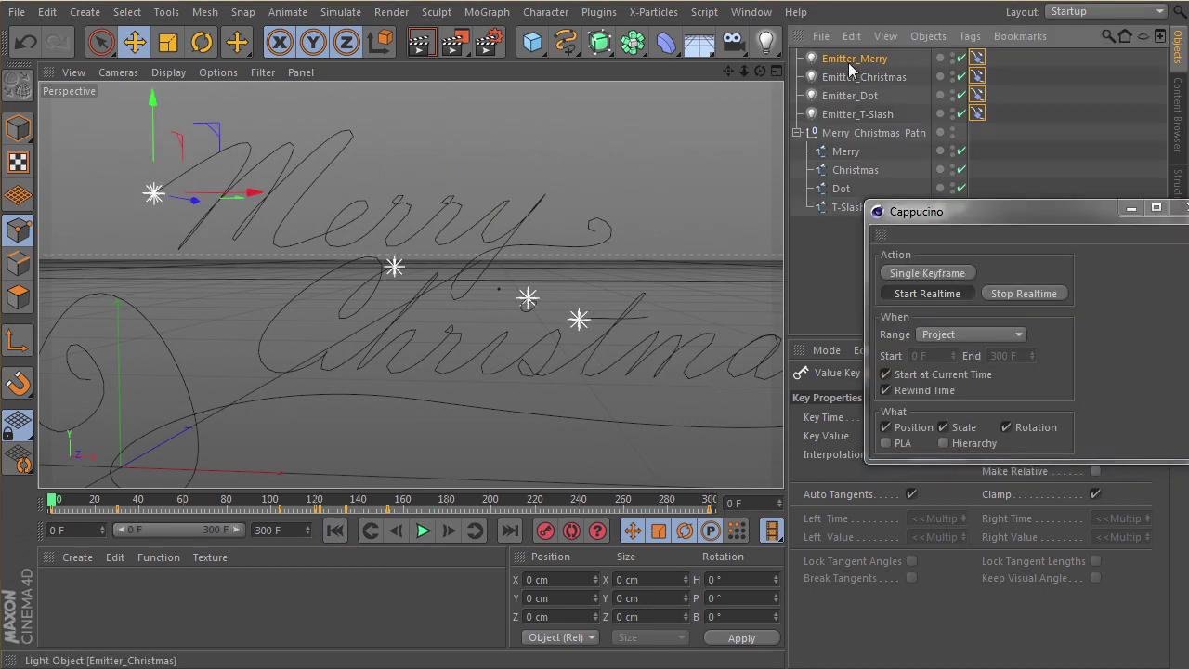
left_click(927, 293)
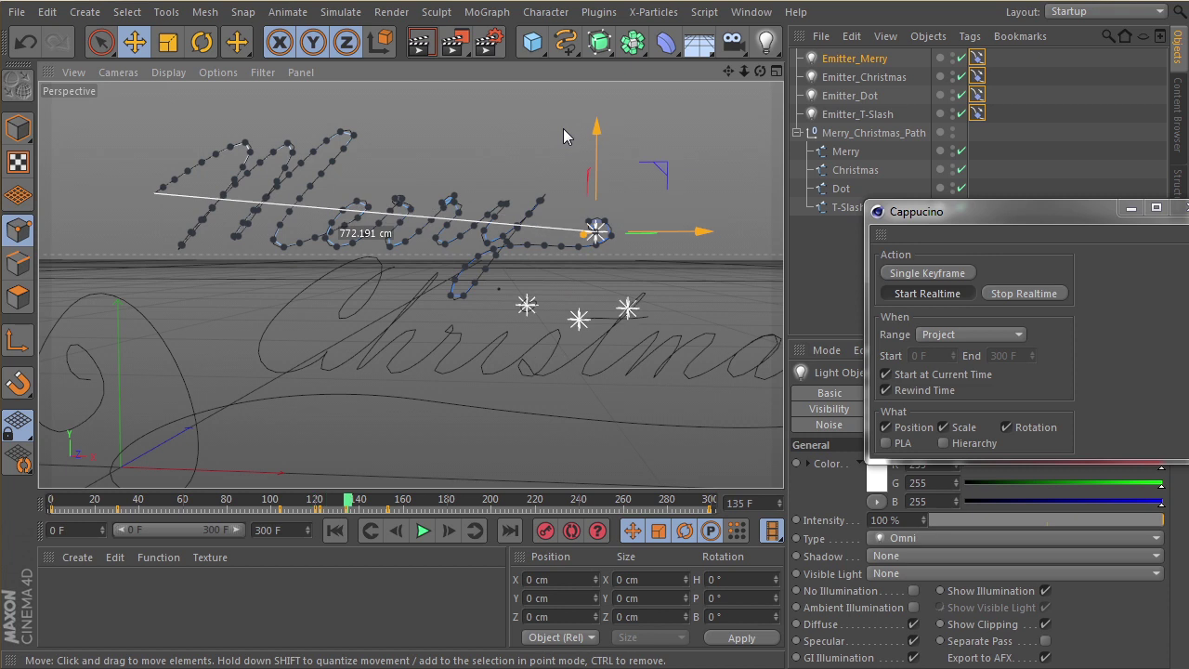
scroll(276, 200, "up", 6)
left_click(471, 175)
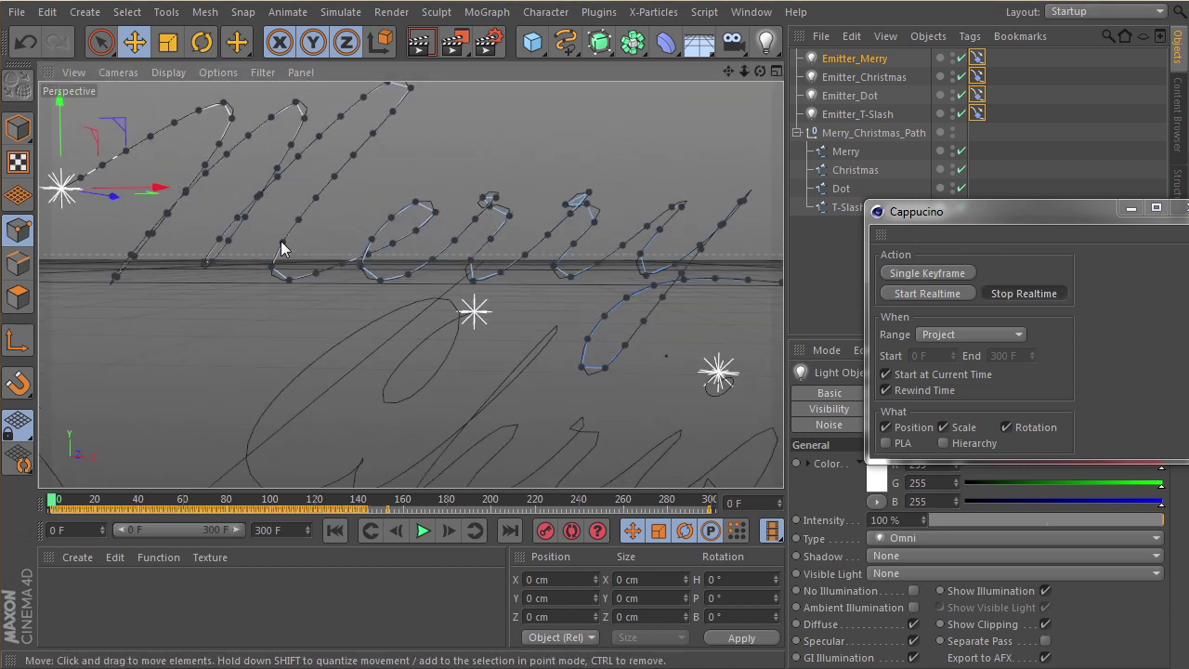
Step: Examine Emitter_Merry's recorded keyframe path against the Merry spline from several angles and distances, and close the Cappucino window
left_click_drag(281, 240, 468, 228, "alt")
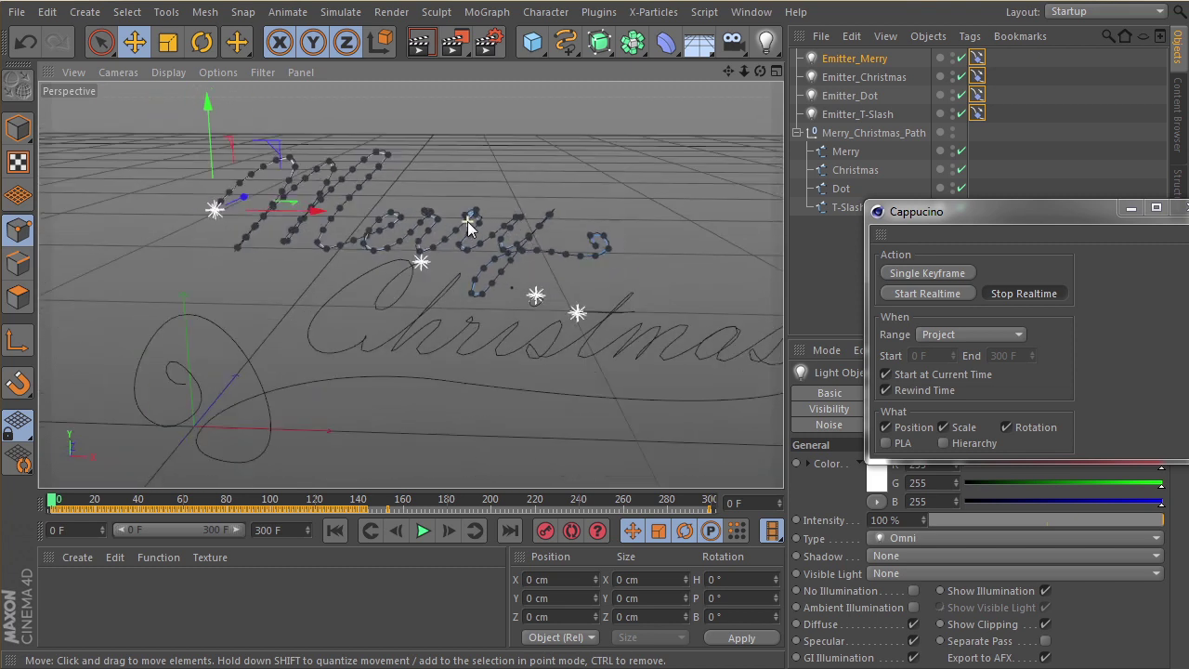
left_click_drag(544, 229, 193, 192, "alt")
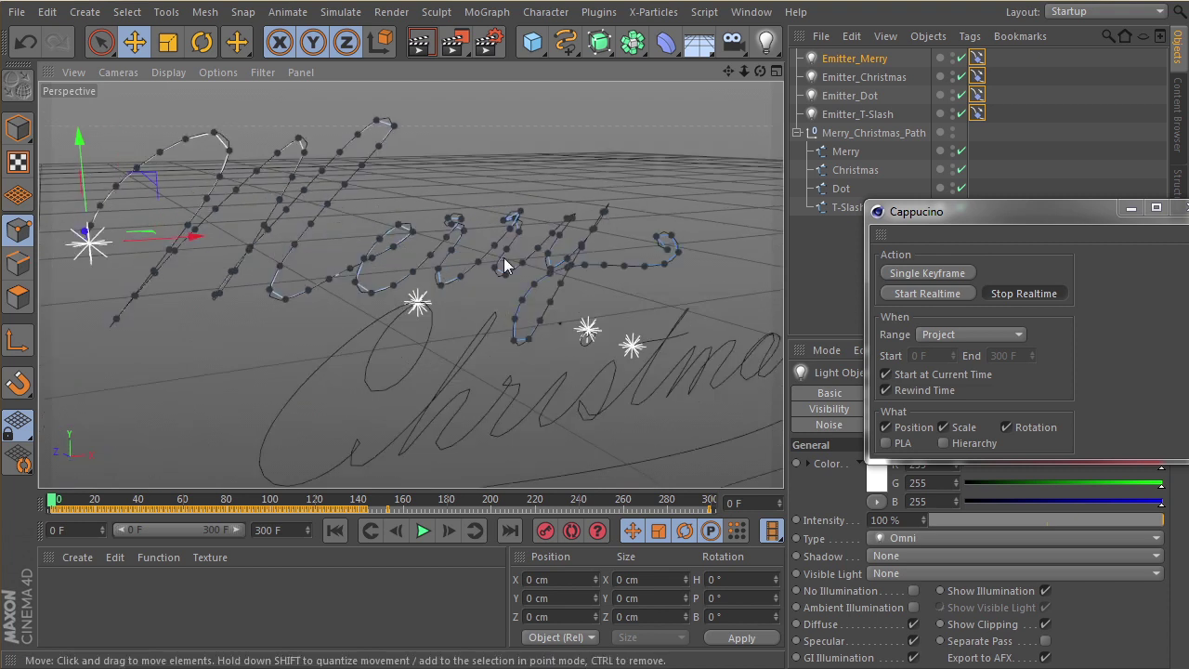
left_click_drag(322, 216, 352, 290, "alt")
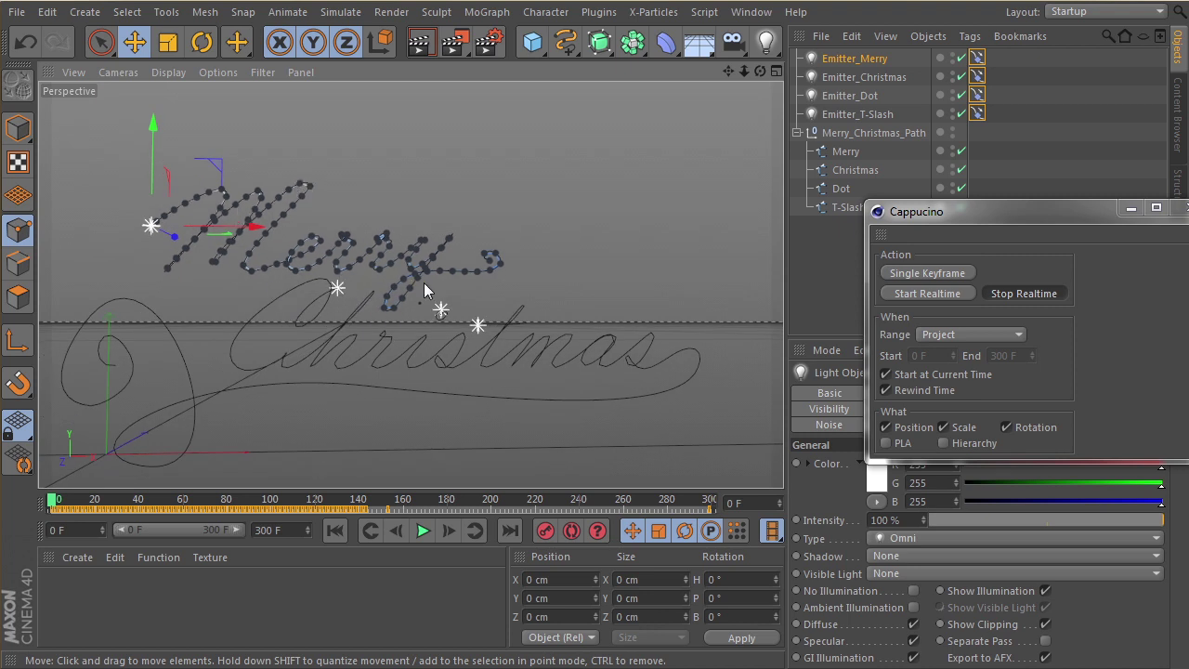
left_click_drag(476, 334, 398, 319, "alt")
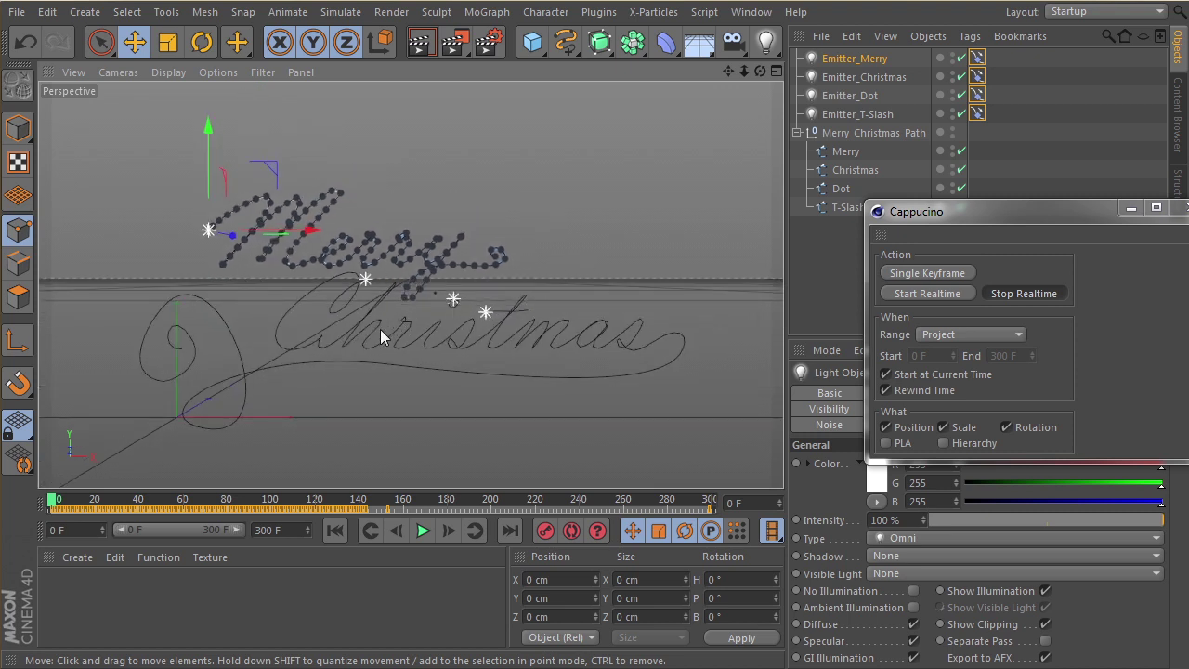
middle_click_drag(416, 342, 400, 333, "alt")
scroll(401, 334, "up", 4)
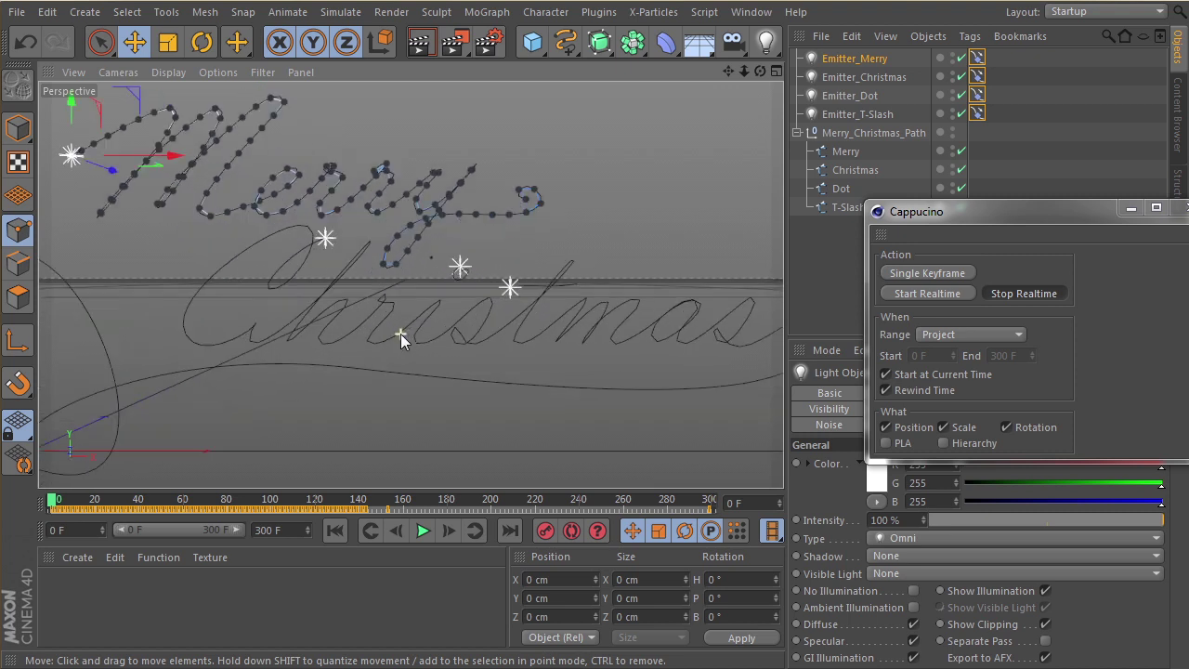
scroll(400, 334, "down", 3)
middle_click_drag(312, 305, 352, 273, "alt")
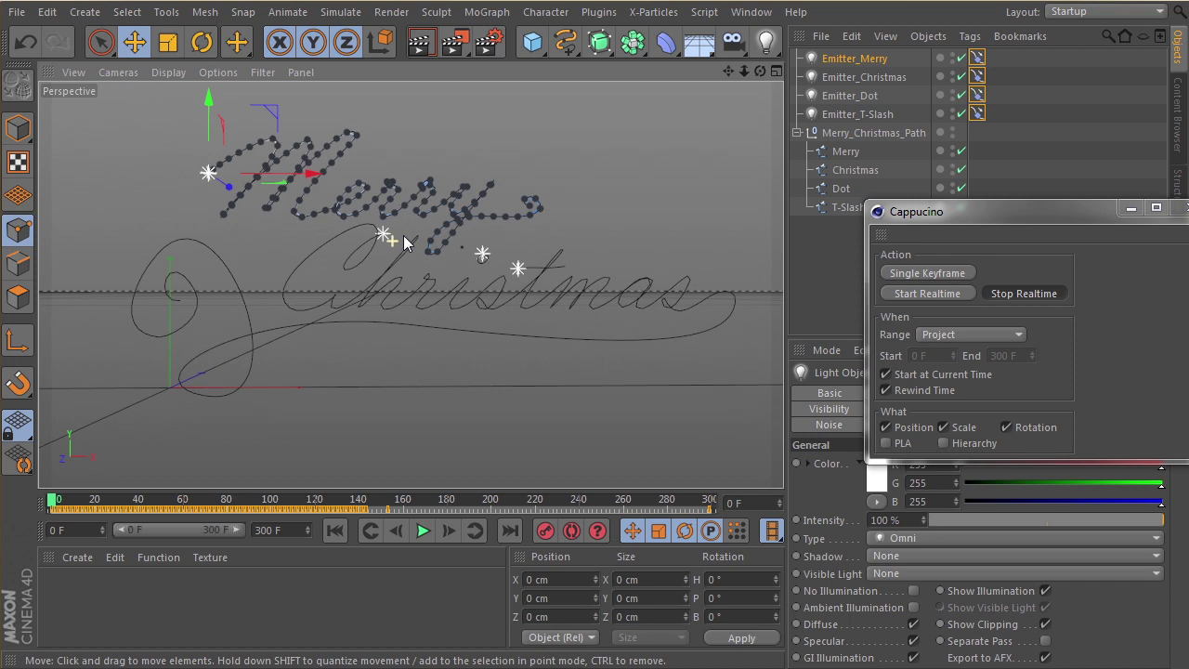
middle_click_drag(457, 244, 404, 292, "alt")
mouse_move(378, 306)
left_mouse_down("alt")
mouse_move(288, 367)
mouse_move(371, 301)
mouse_move(357, 308)
left_mouse_up("alt")
middle_click_drag(357, 308, 397, 290, "alt")
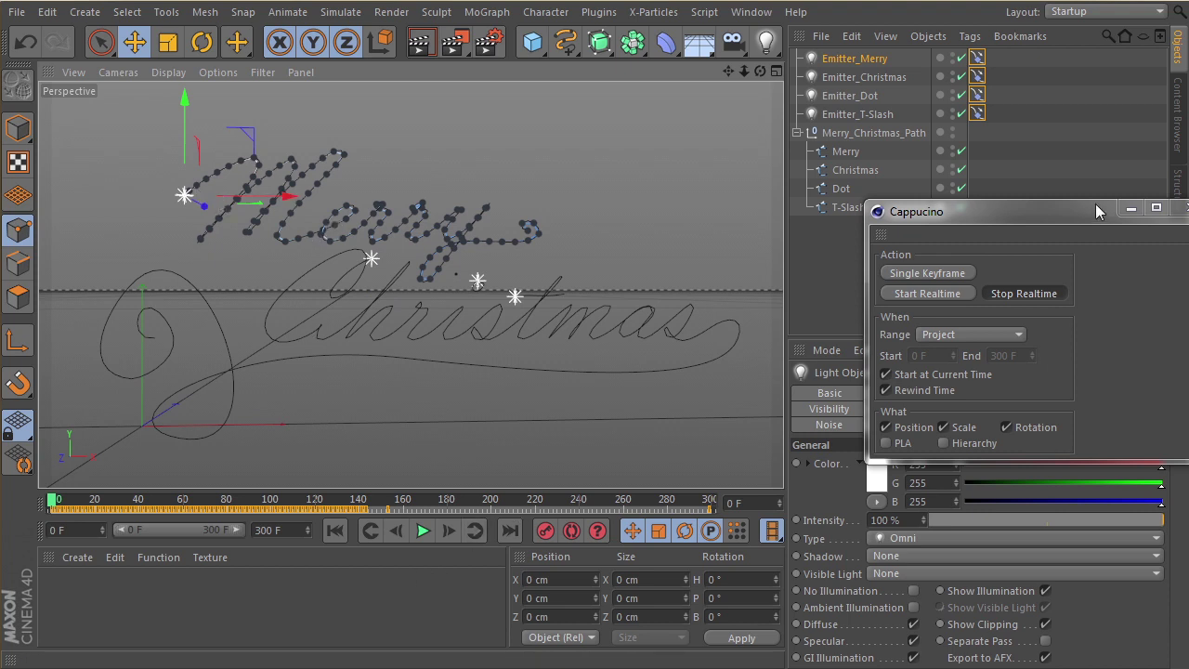
left_click_drag(1096, 204, 988, 277)
left_click(1025, 279)
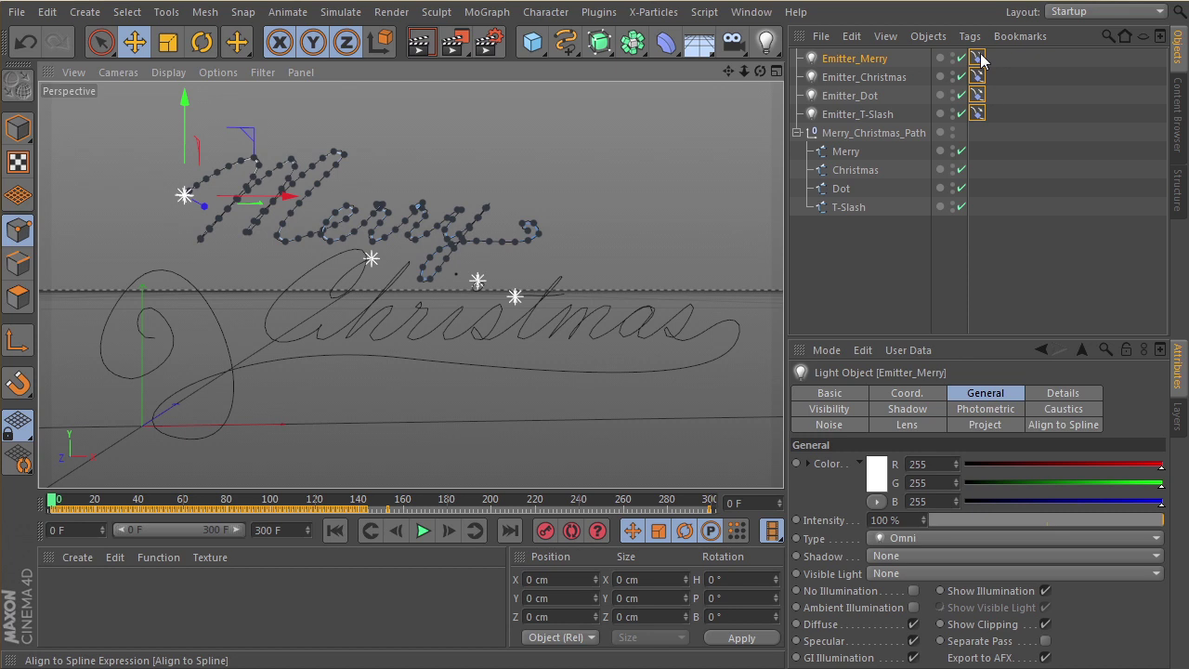
scroll(263, 162, "up", 6)
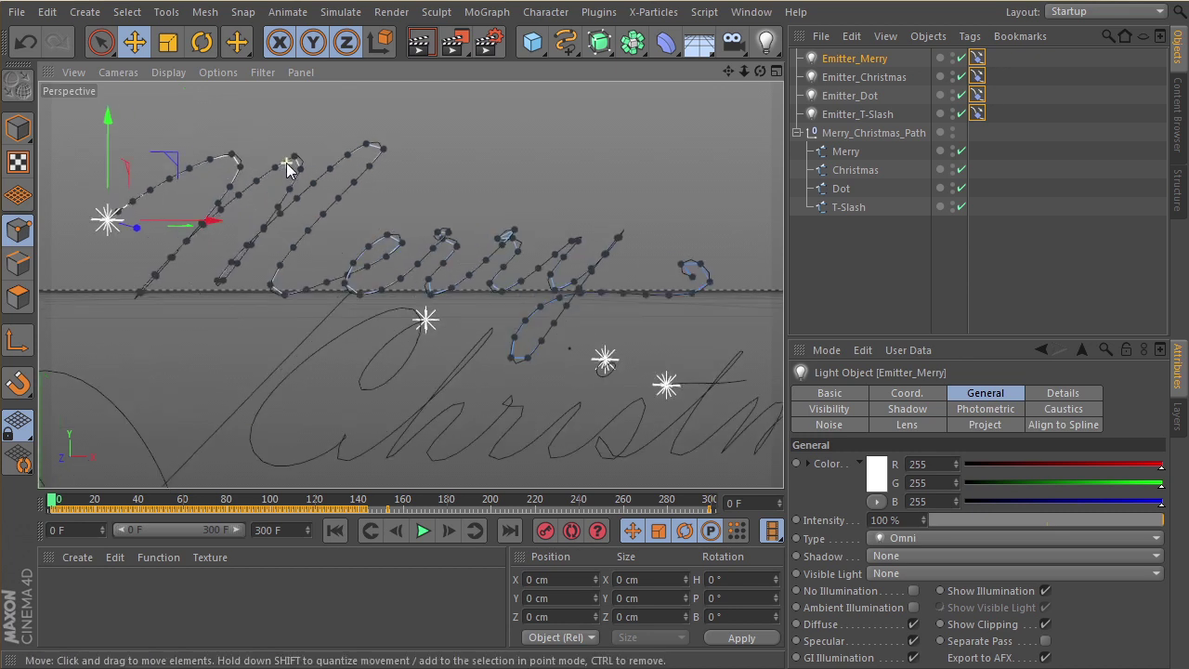
scroll(262, 226, "down", 8)
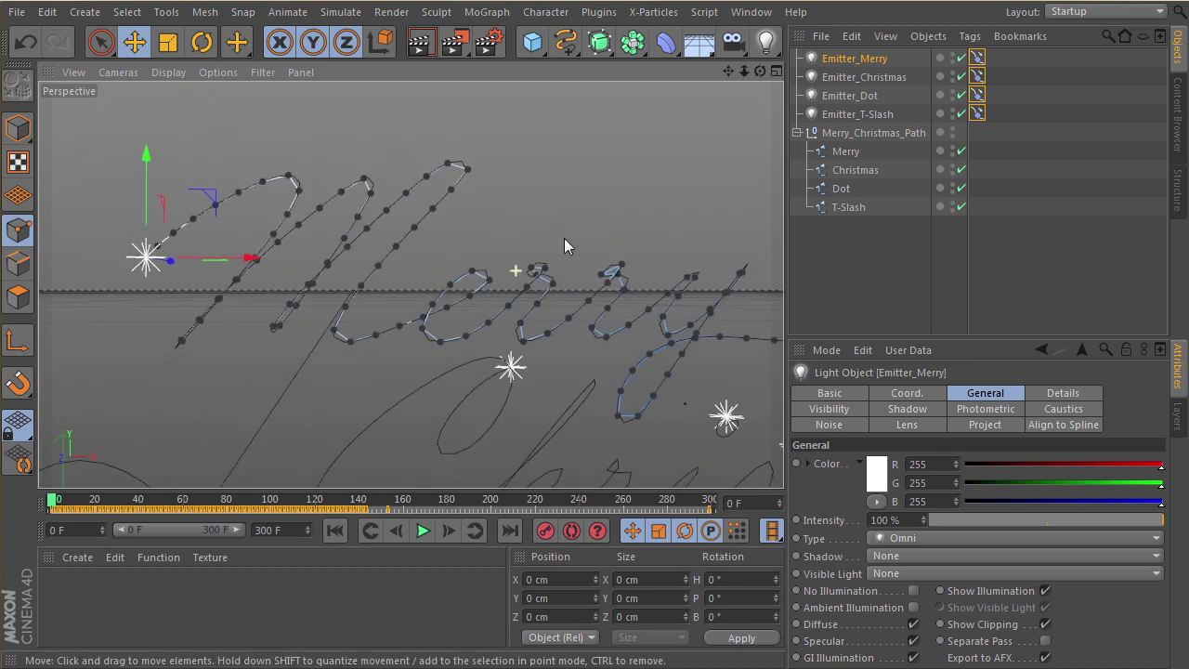
Step: Try to clear Emitter_Merry's recorded keyframes, scrub between frames 182 and 0 to check its motion, and undo the deletion
left_click(936, 300)
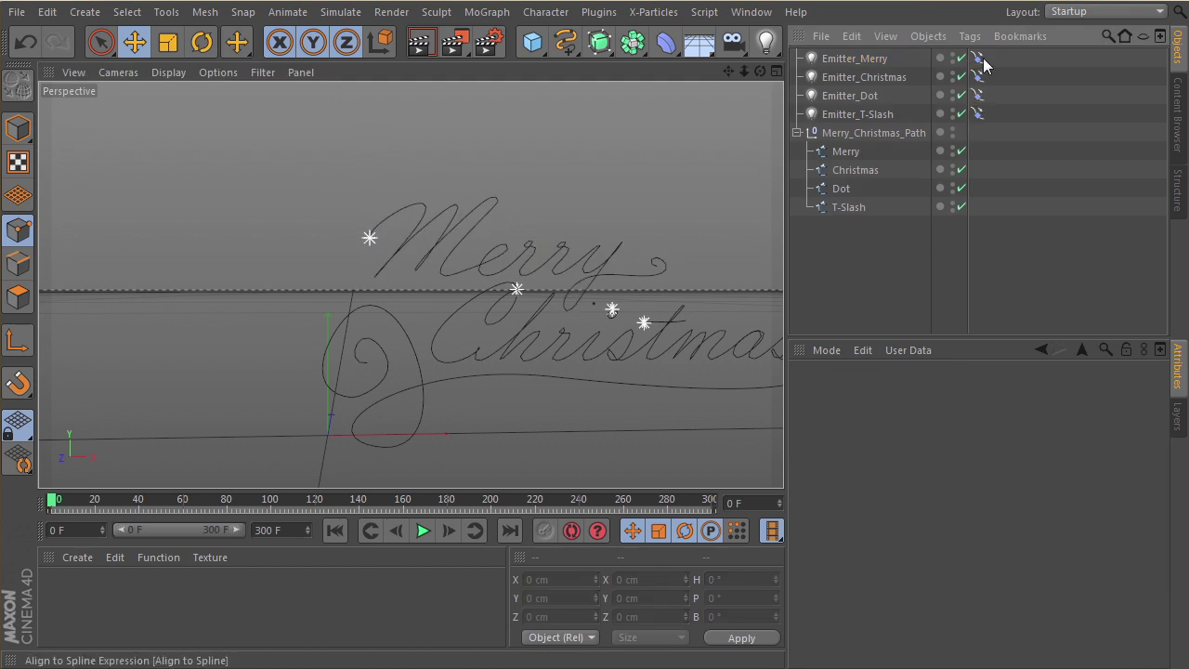
left_click(977, 58)
left_click(843, 59)
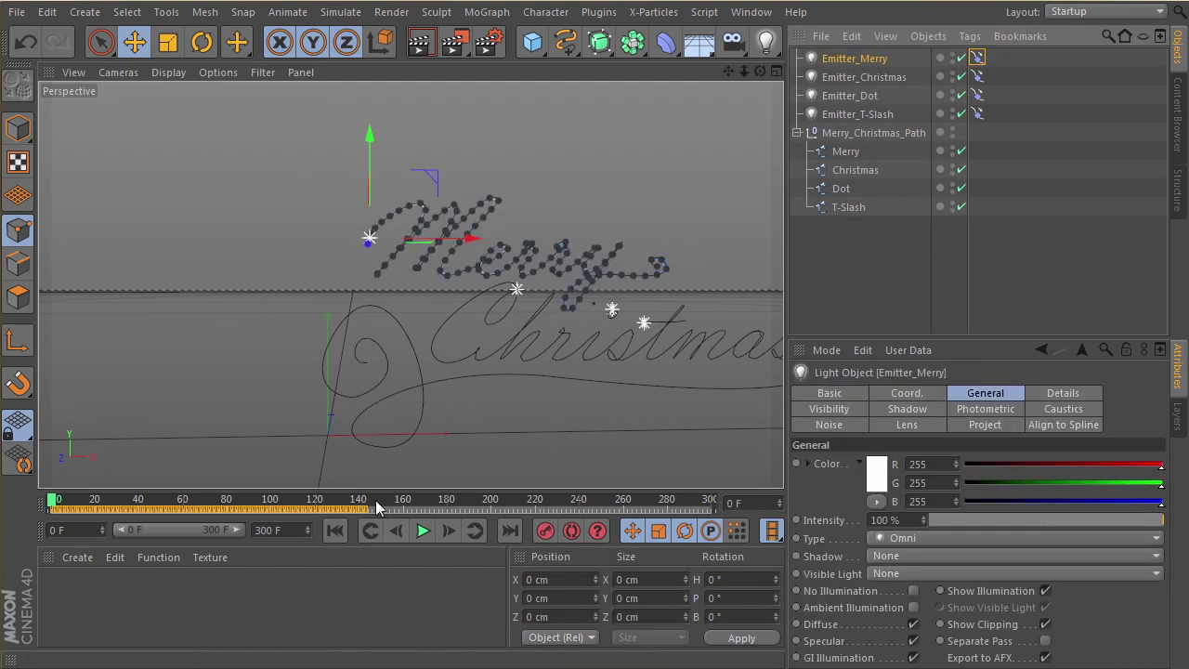
left_click(452, 506)
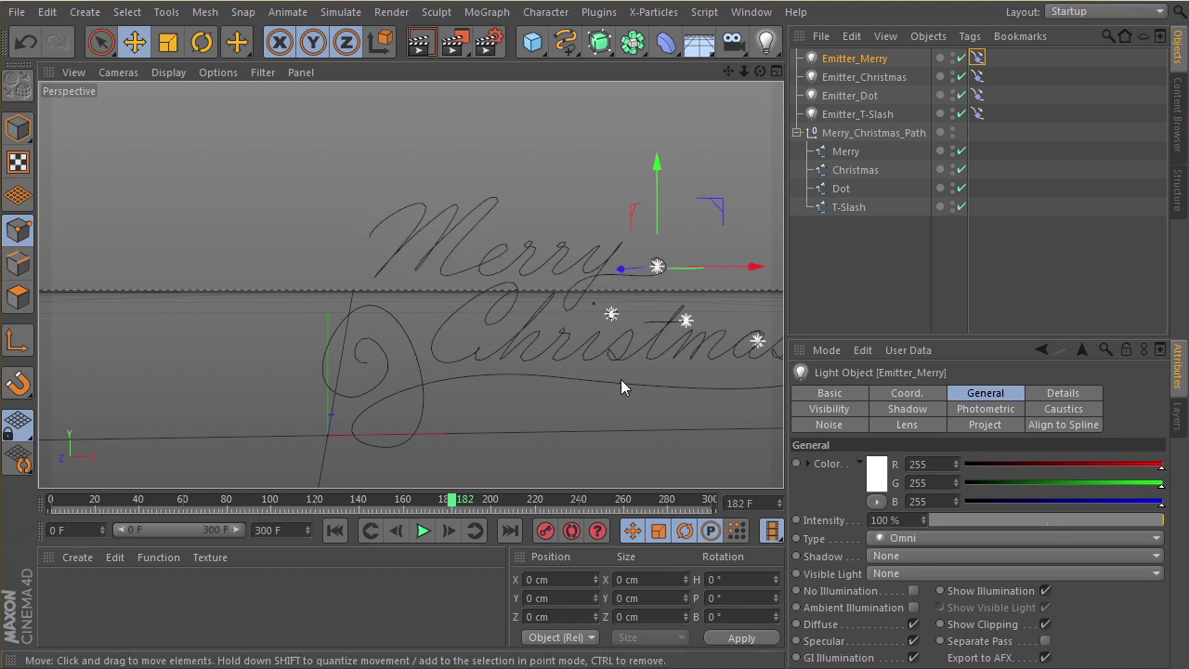
left_click_drag(74, 508, 51, 508)
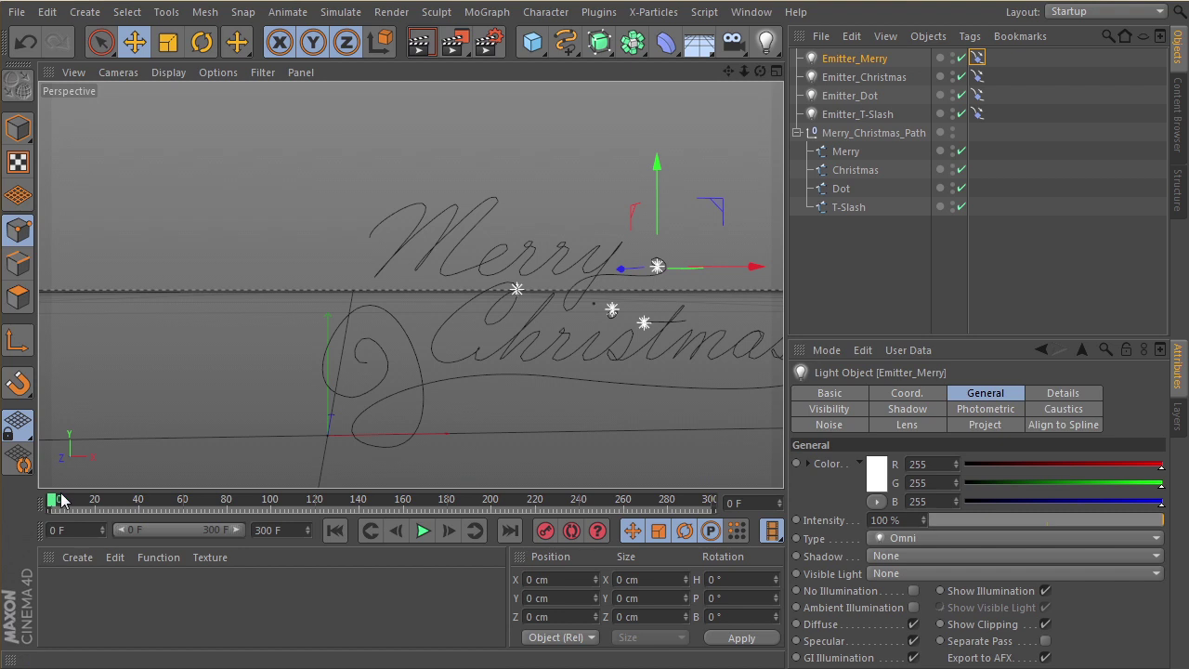
mouse_move(69, 502)
left_mouse_down()
mouse_move(670, 478)
mouse_move(51, 502)
left_mouse_up()
key("ctrl+z")
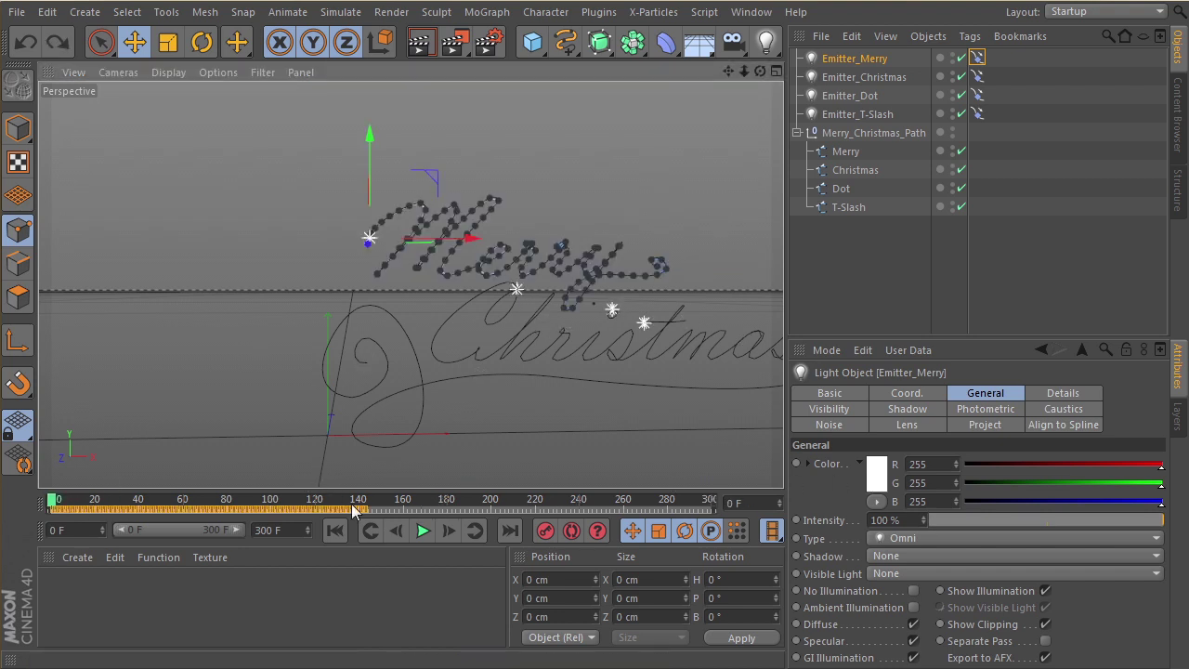
Step: Try again to clear Emitter_Merry's keyframes, inspect its Align to Spline tag, and undo back to the recorded path
mouse_move(69, 502)
left_mouse_down()
mouse_move(1022, 489)
mouse_move(53, 502)
left_mouse_up()
left_click(978, 58)
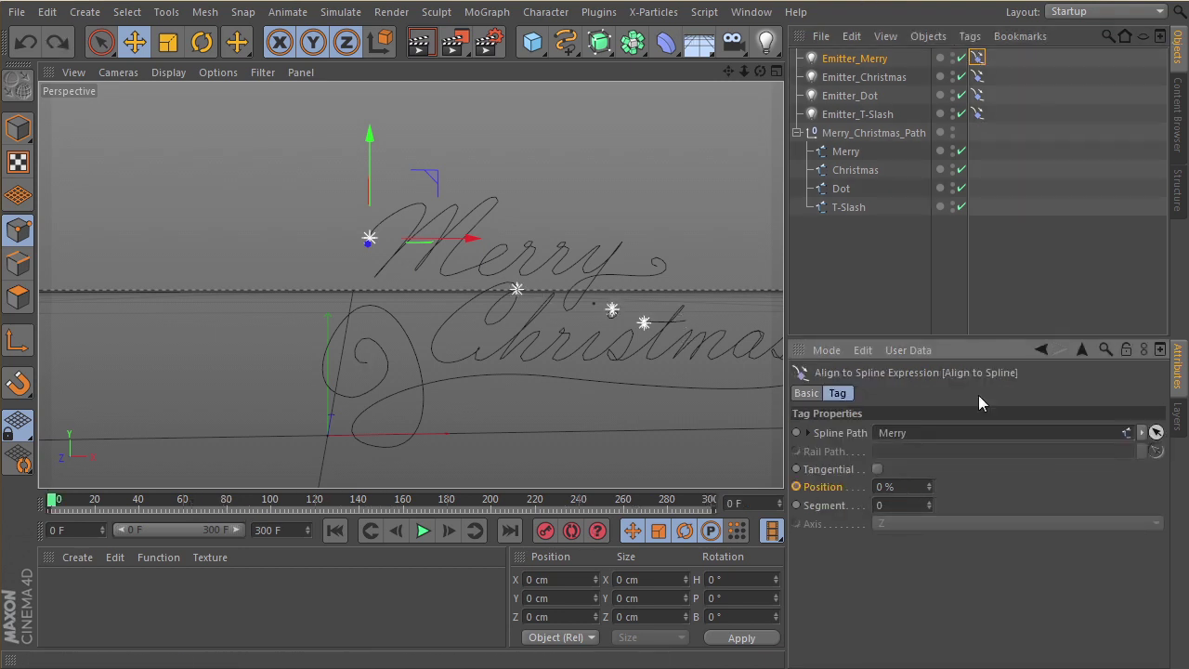
left_click(874, 63, "ctrl")
key("ctrl+z")
key("ctrl+z")
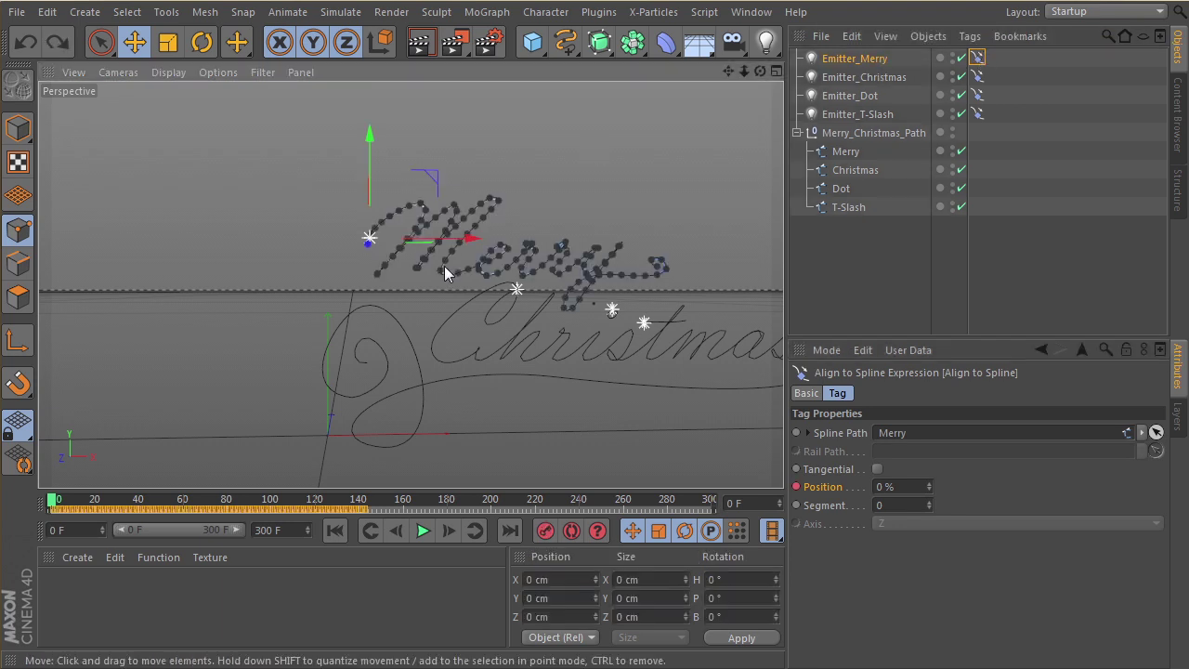
Step: Delete Emitter_Merry's recorded keyframes with only the light selected, leaving its Align to Spline tag out of the selection
left_click(1035, 238)
left_click(877, 61)
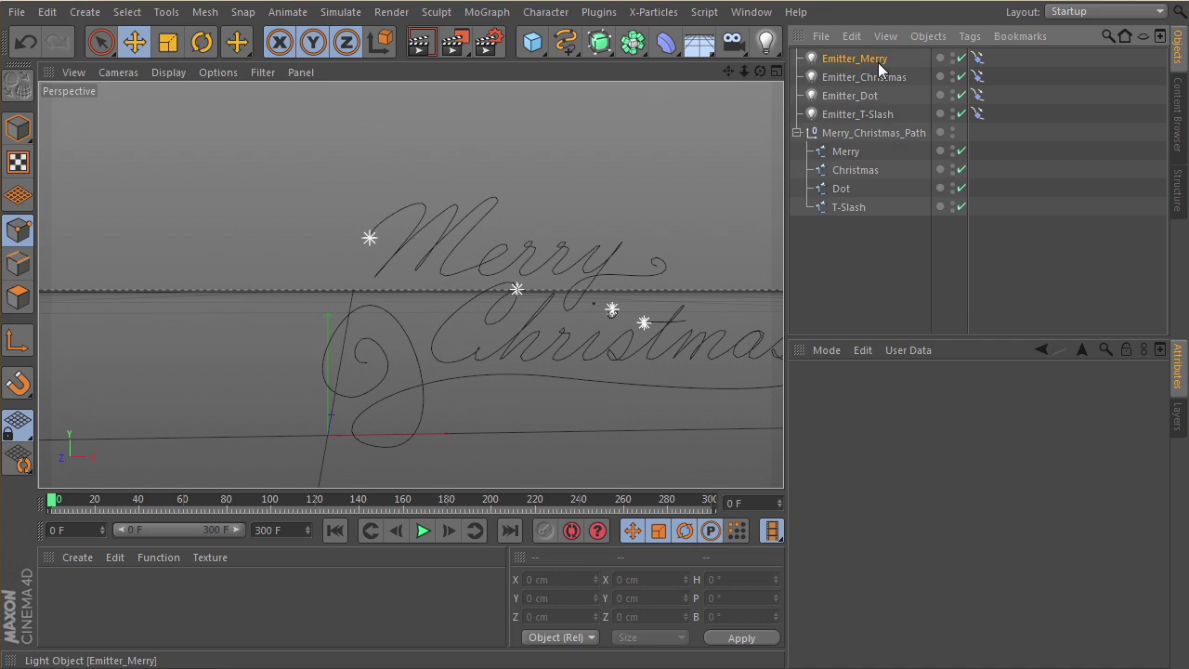
key("Delete")
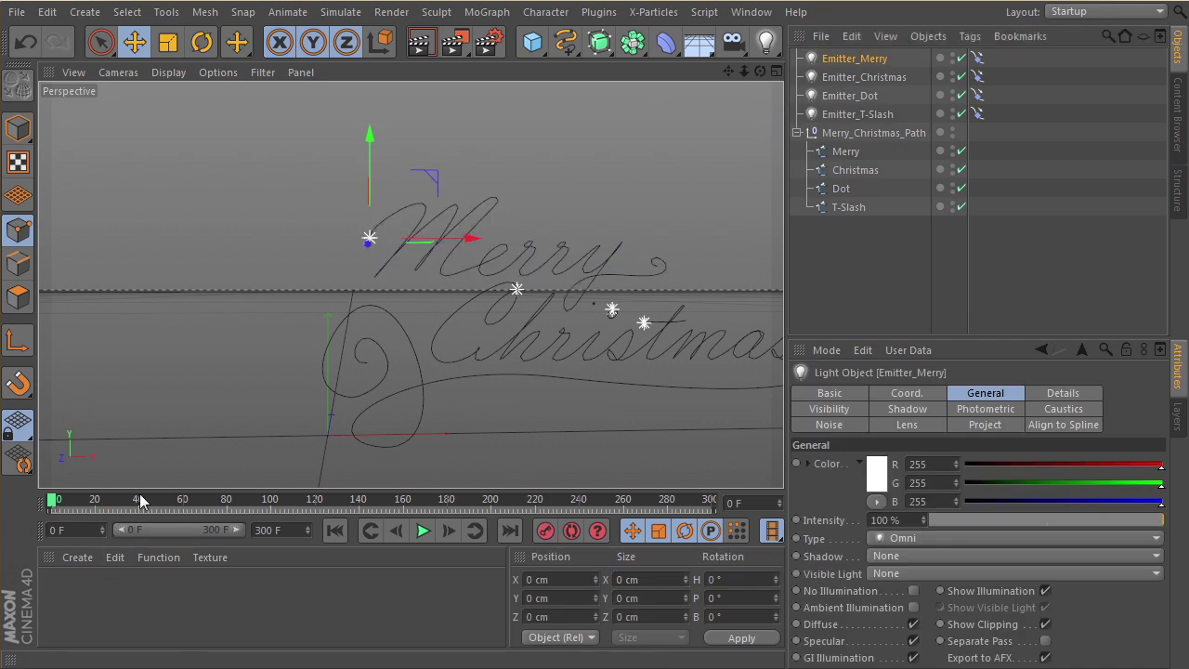
left_click(849, 60)
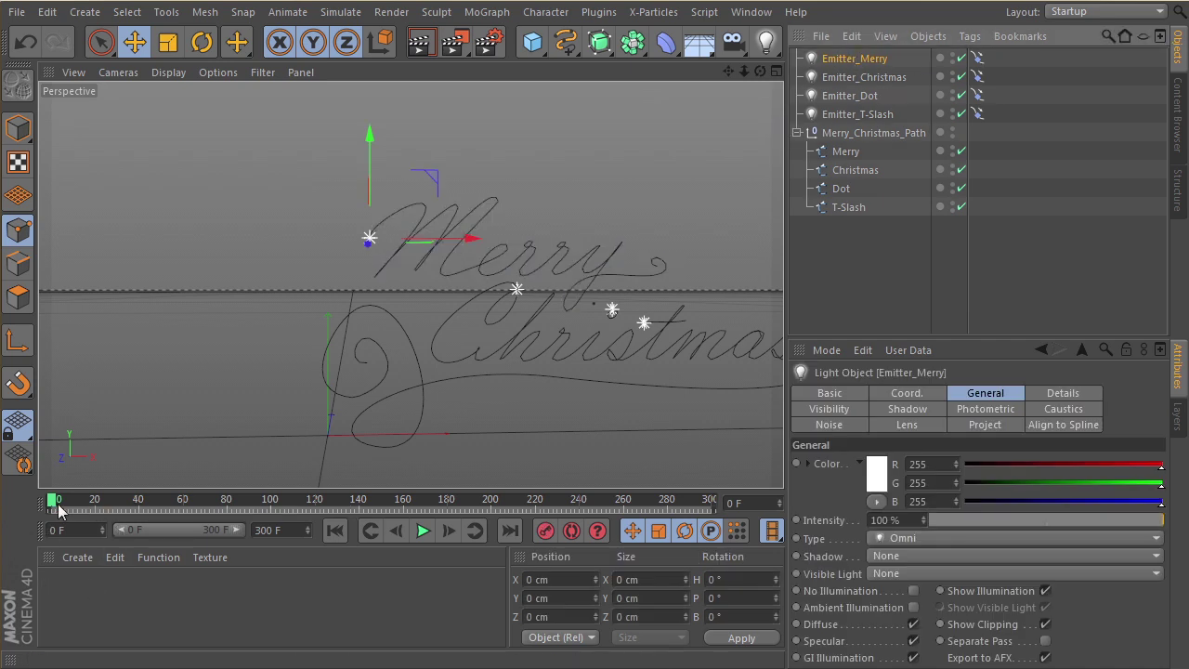
Step: Scrub the timeline to frame 300 to check that all four emitters travel along their splines
left_click_drag(56, 504, 955, 489)
scroll(435, 350, "down", 1)
middle_click_drag(435, 349, 484, 291, "alt")
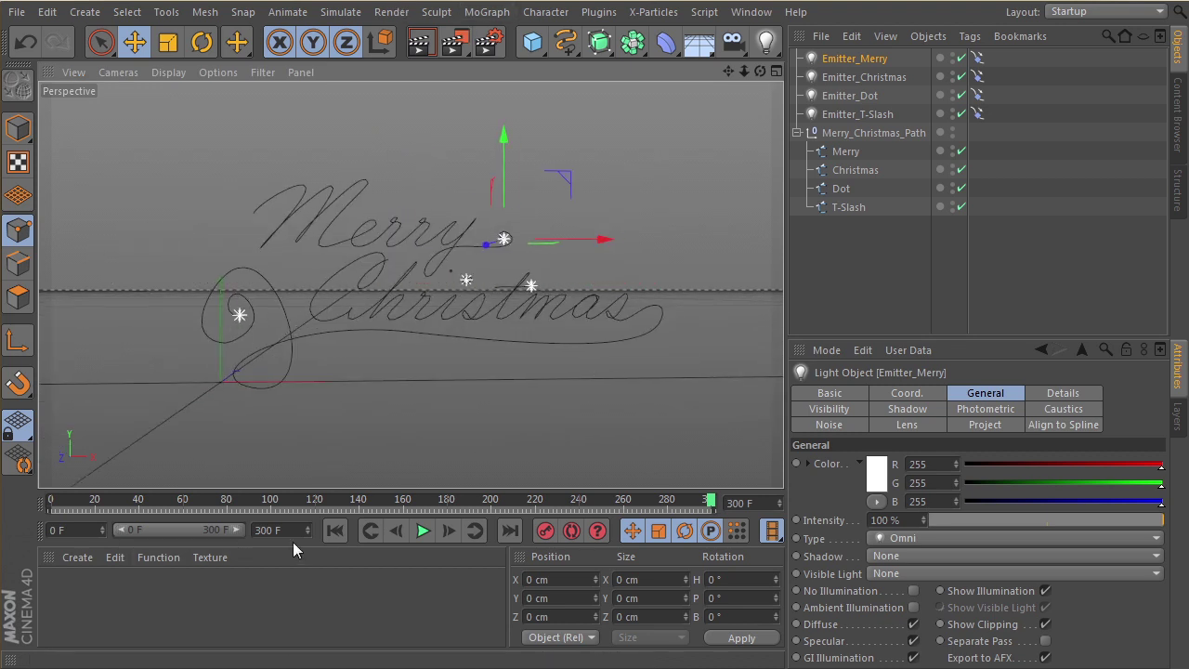
Step: Configure the render settings with a frame rate of 60, all frames, and 3D data included in the compositing project file
left_click(490, 42)
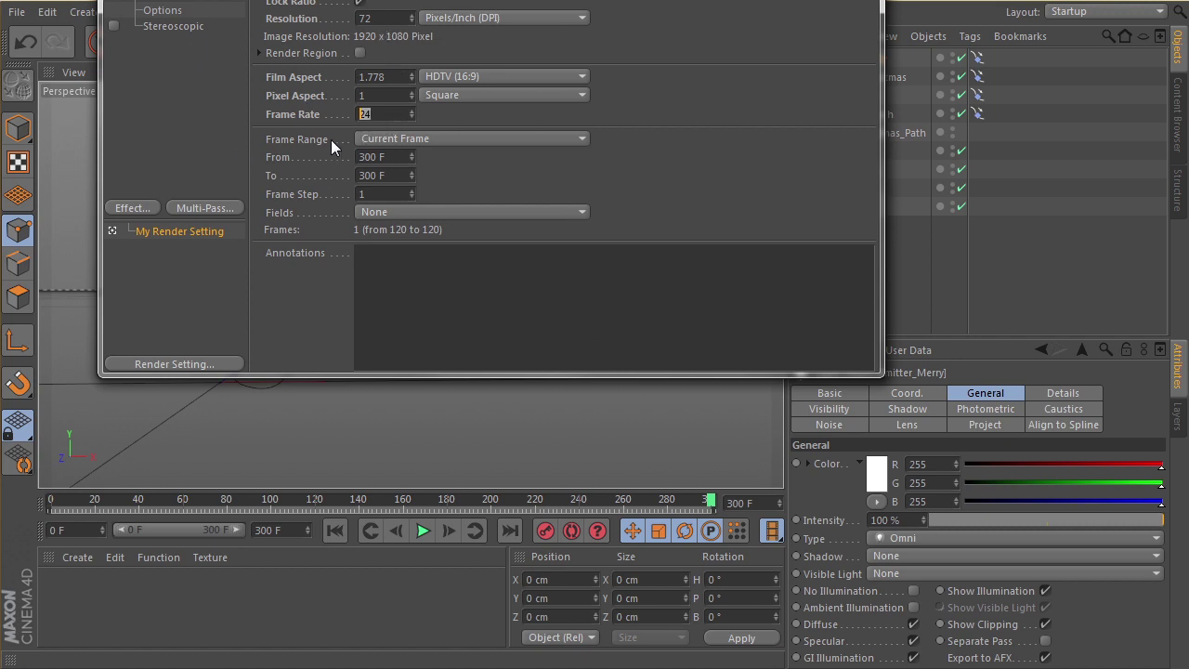
type("60")
key("Return")
left_click(287, 164)
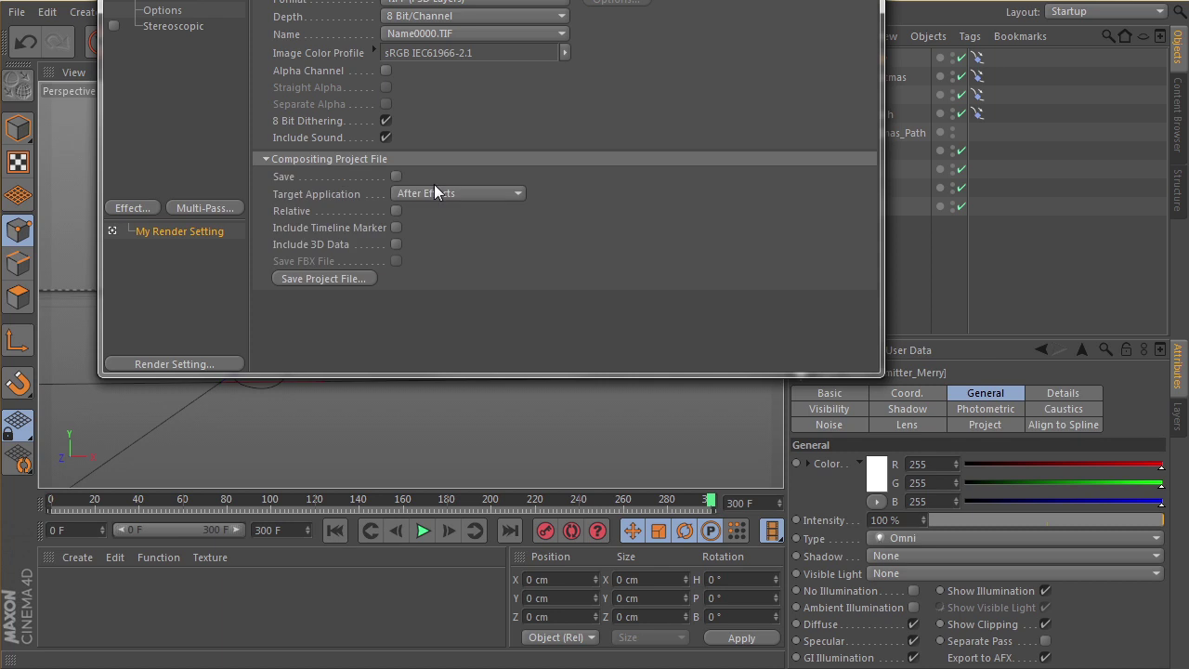
left_click(398, 244)
left_click(396, 139)
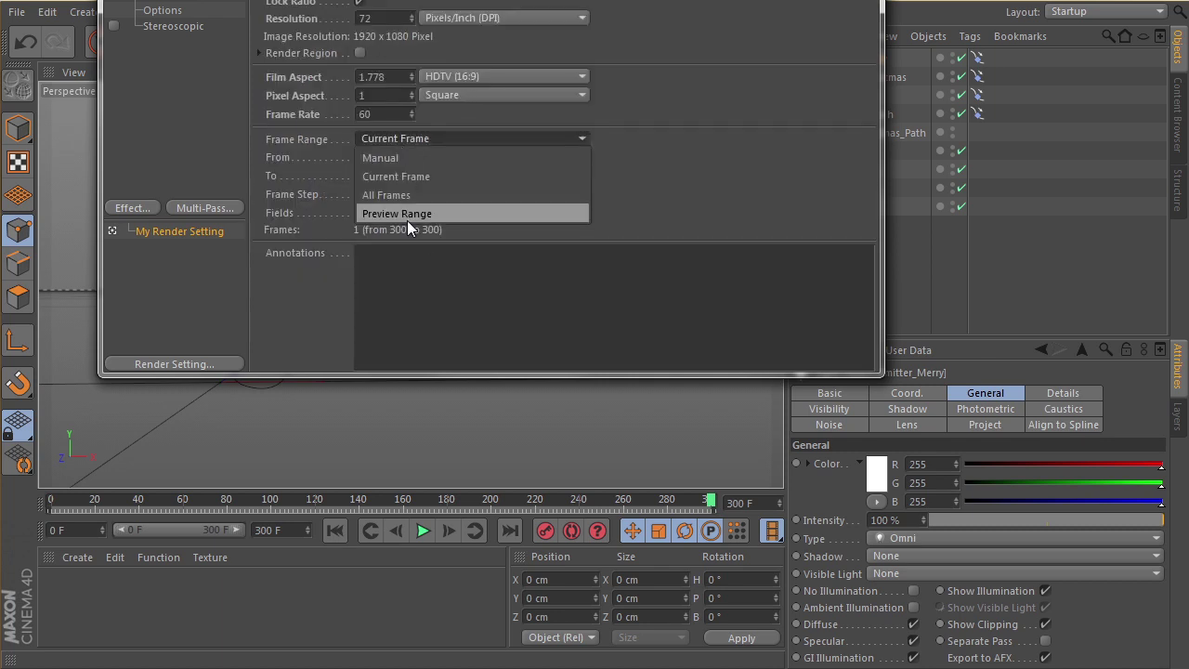
left_click(396, 195)
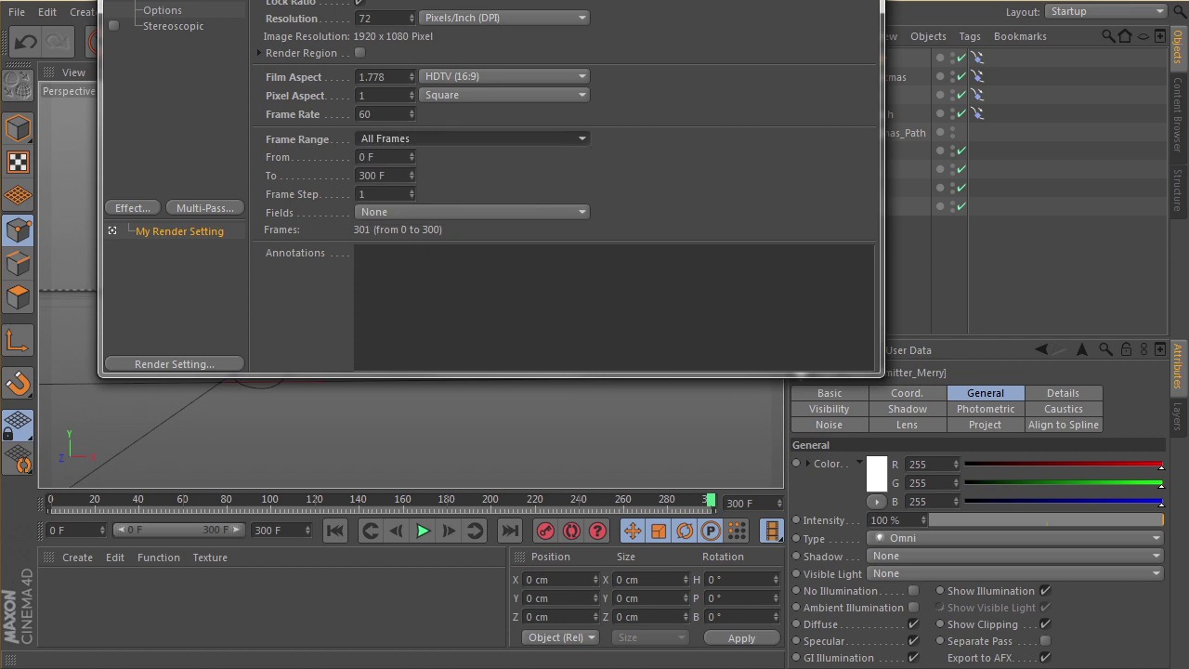
Step: Try to save the After Effects compositing project file as Light_Stroke_03_B.aec
left_click(140, 0)
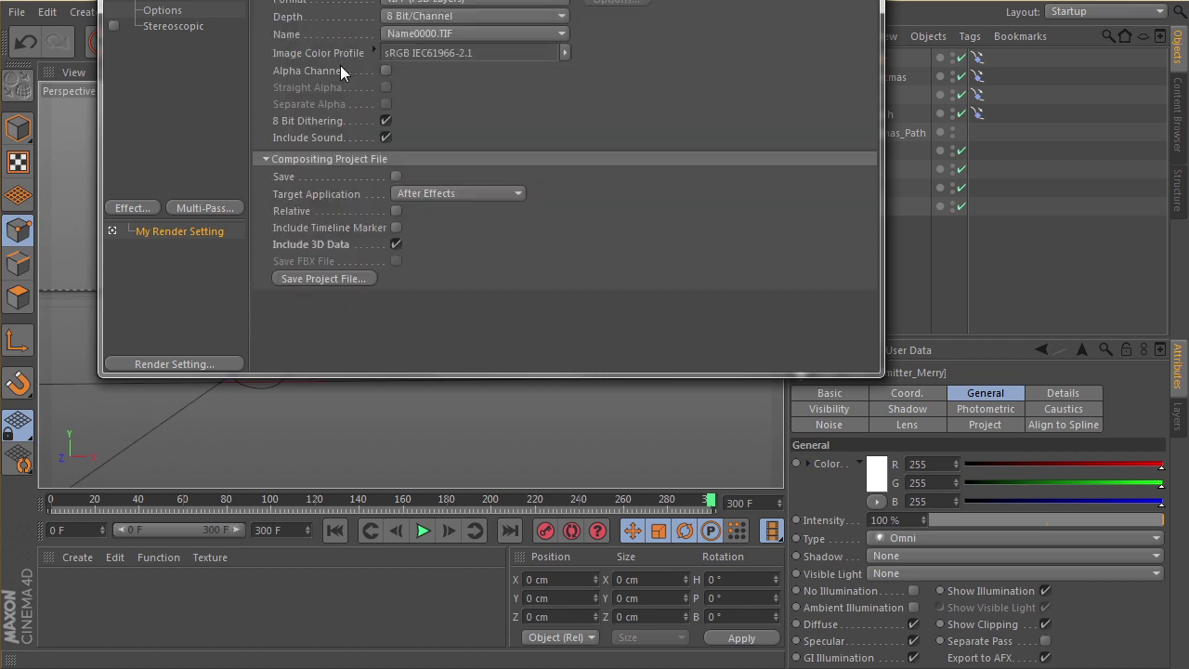
left_click(342, 279)
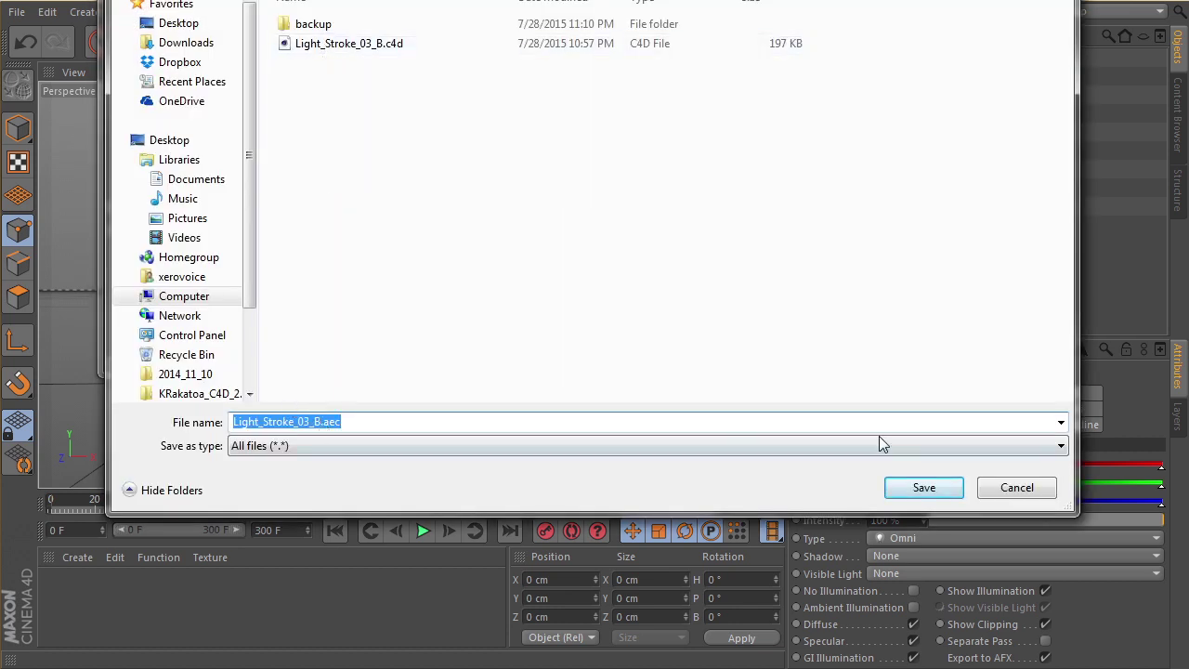
left_click(921, 482)
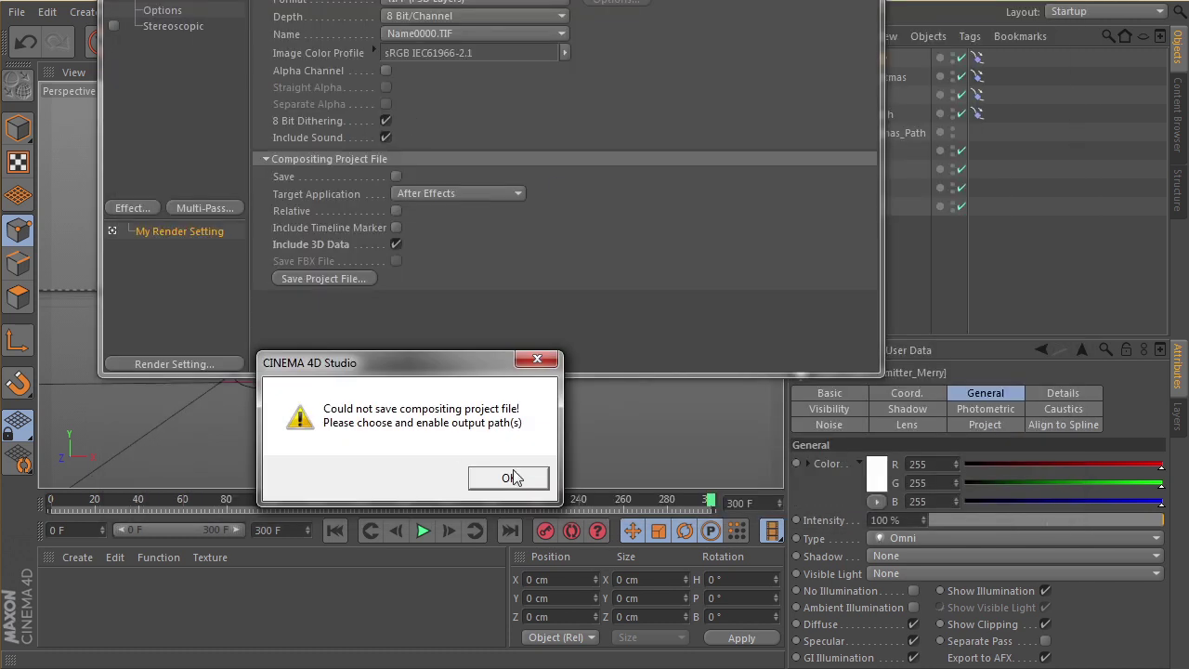
left_click(509, 479)
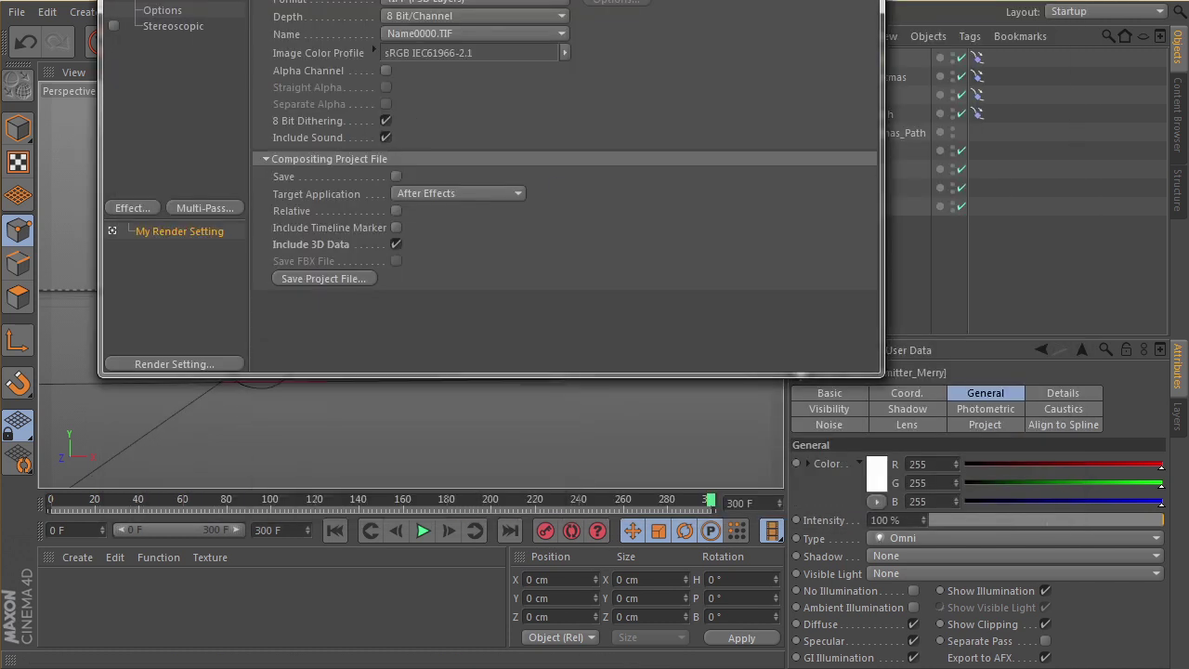
Step: Set the regular image's output file path to Light_Stroke in the Tutorial_04 C4D folder
left_click(324, 279)
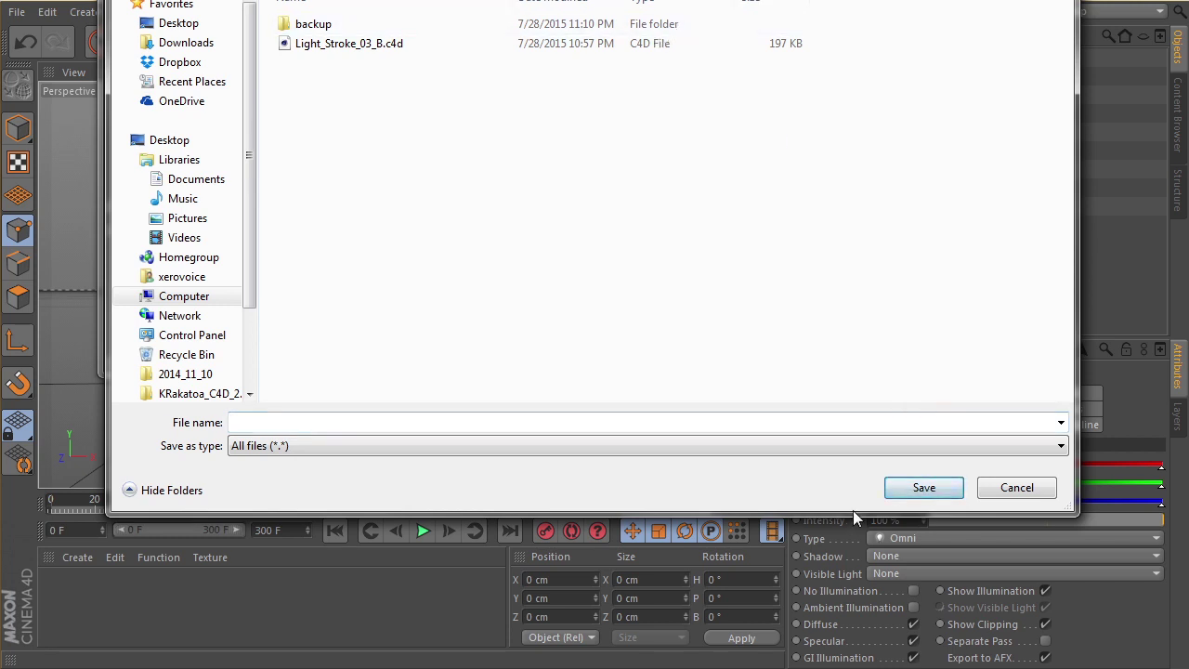
left_click(251, 420)
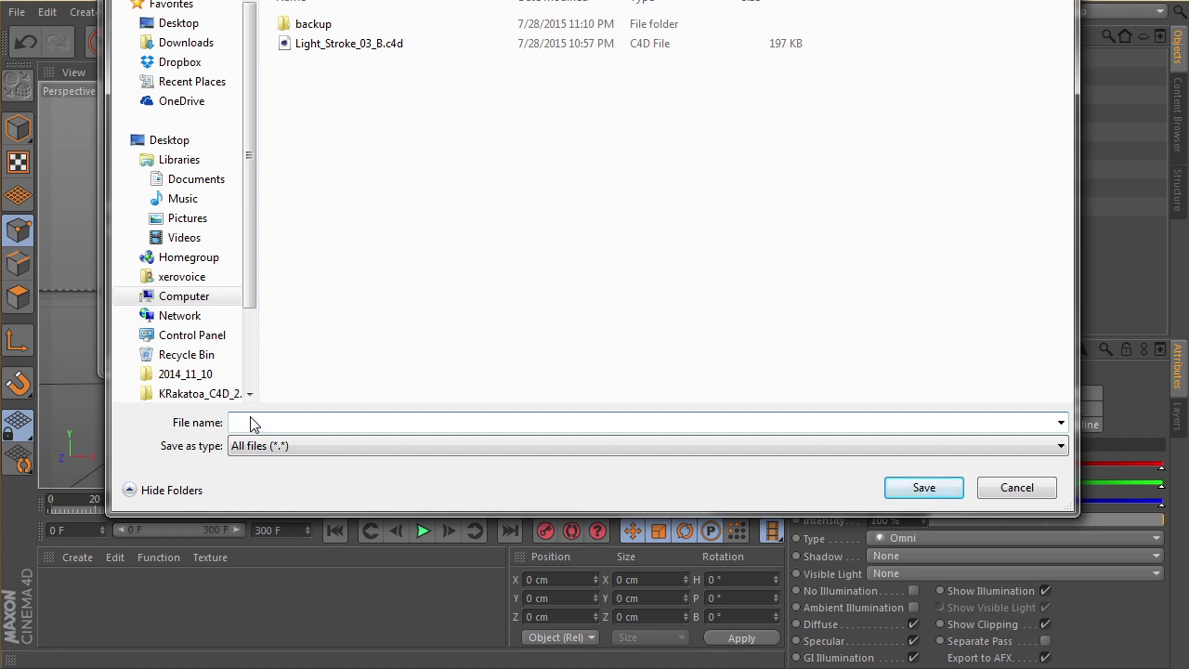
type("Light_Stro")
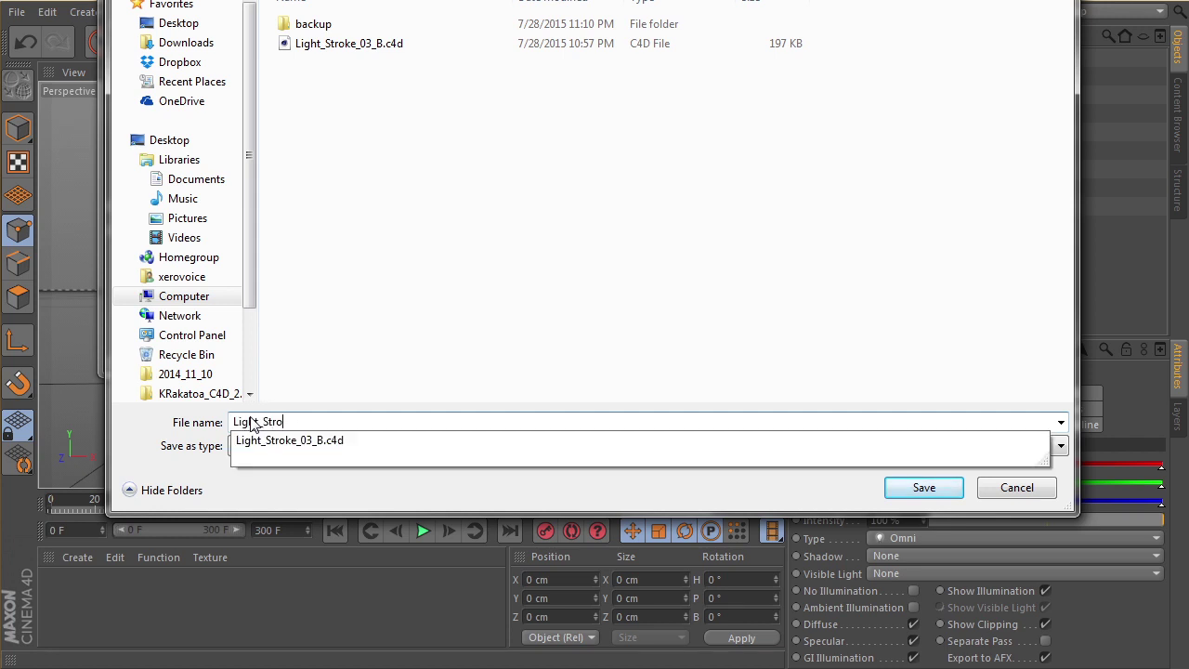
type("ke")
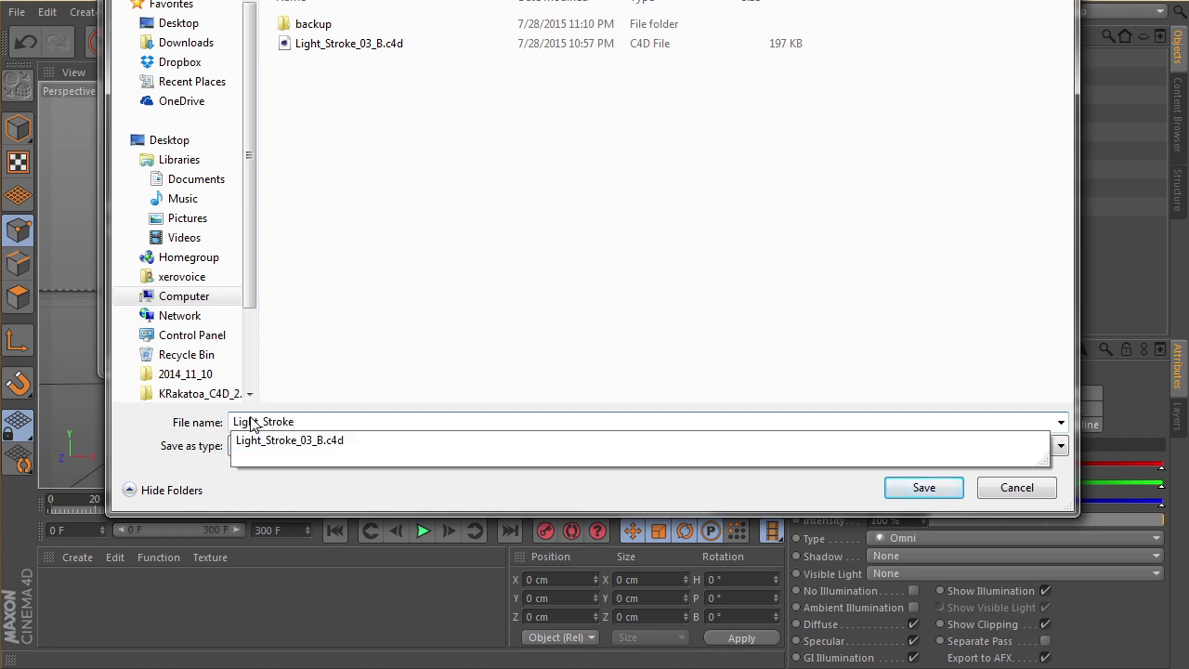
left_click(912, 481)
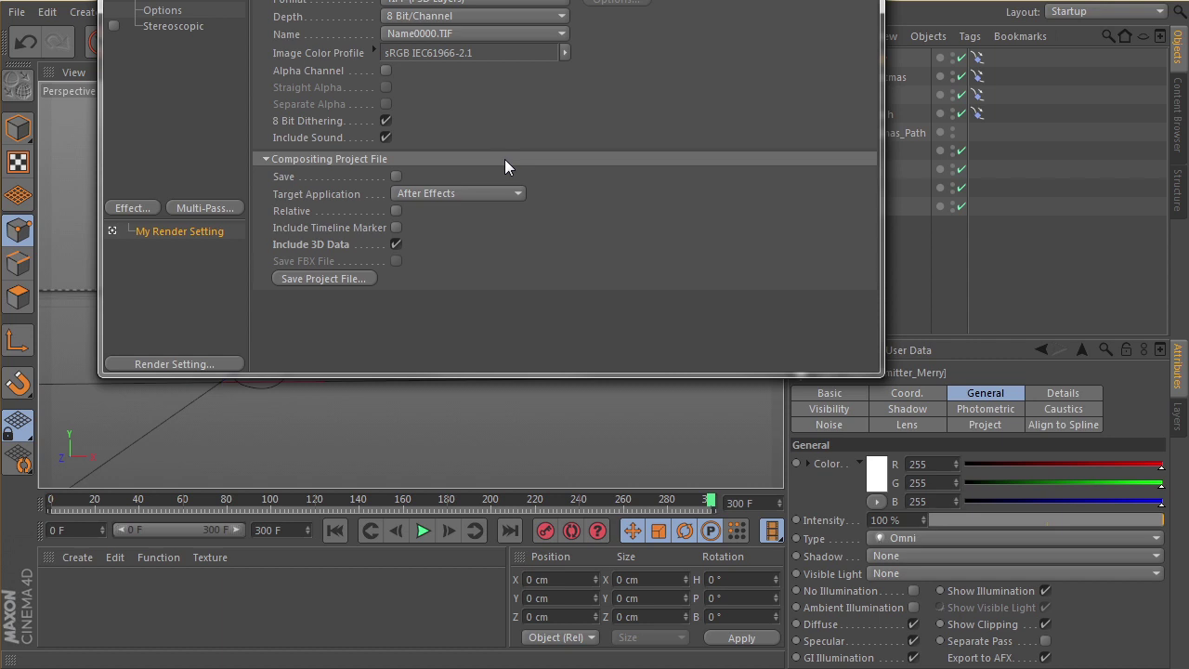
Step: Save the After Effects compositing project file as Light_Stroke_03_B.aec and close the render settings
left_click(308, 280)
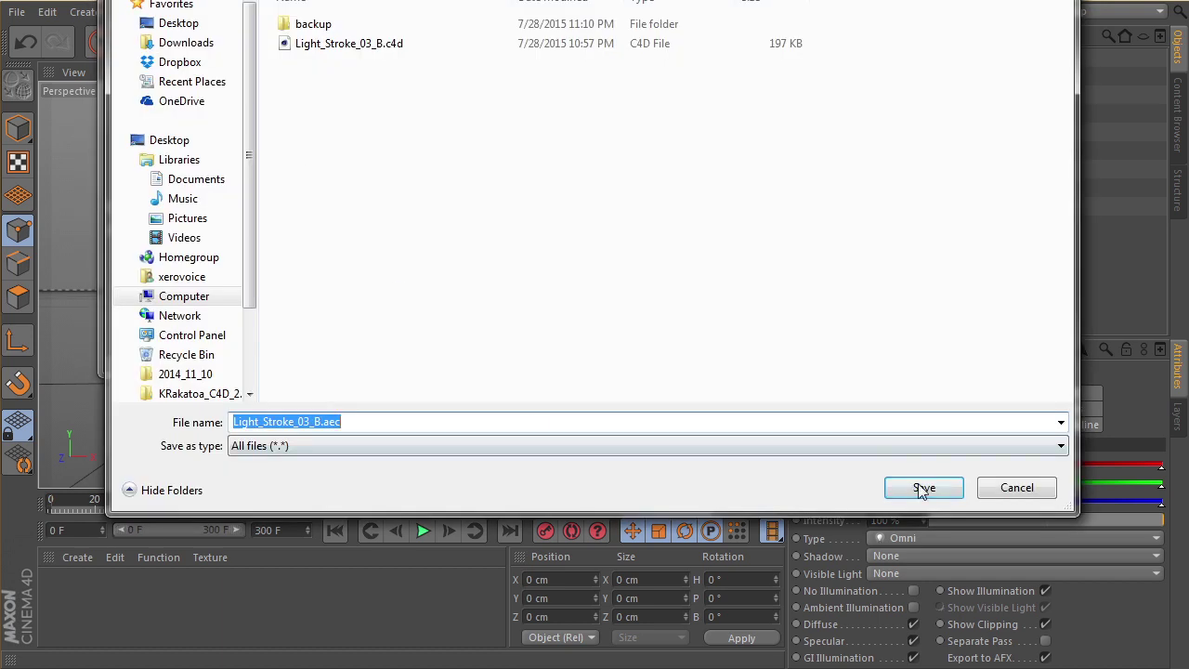
key("Return")
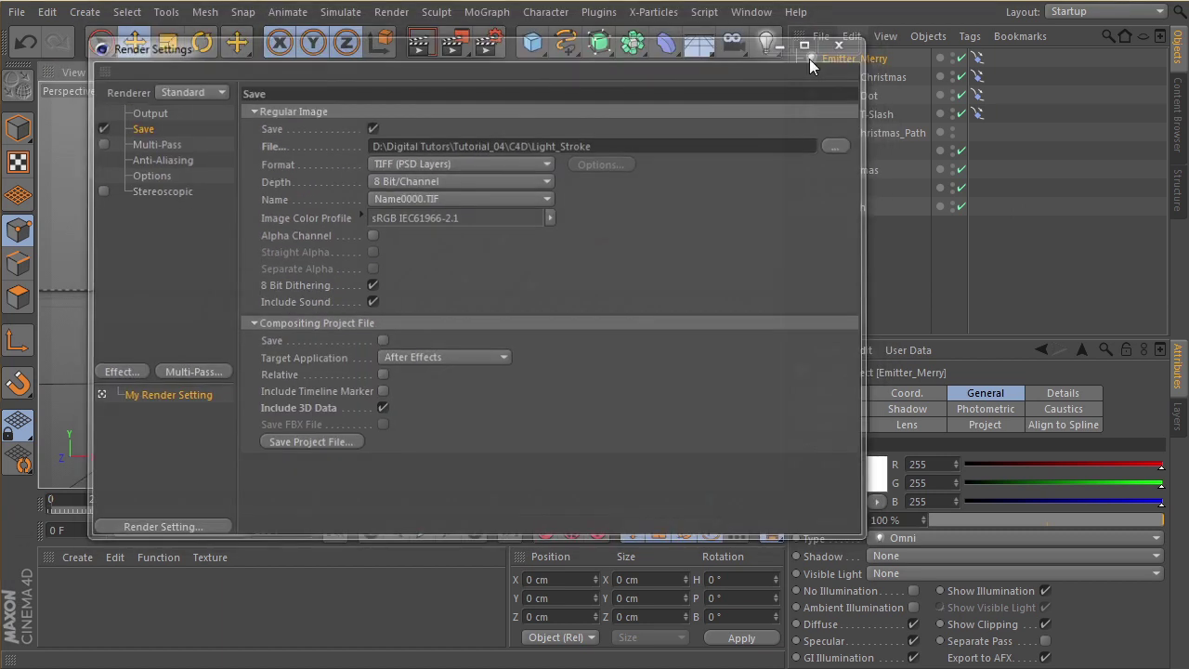
left_click(851, 35)
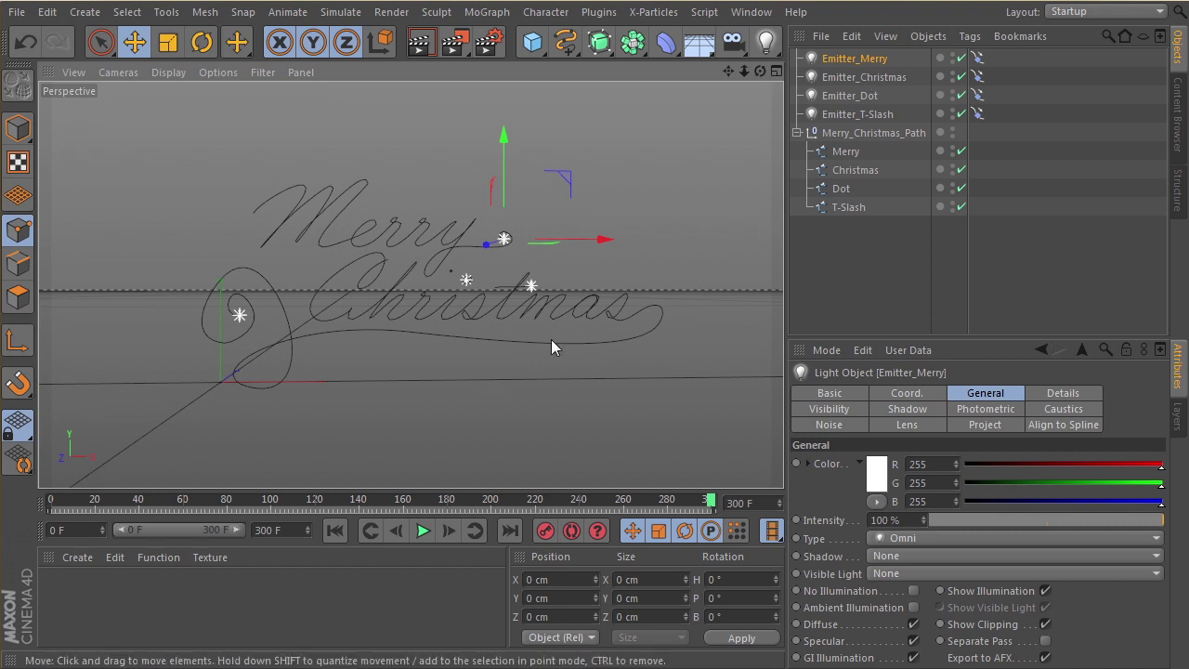
scroll(452, 253, "down", 1)
middle_click_drag(515, 297, 494, 296, "alt")
left_click_drag(342, 247, 501, 246, "alt")
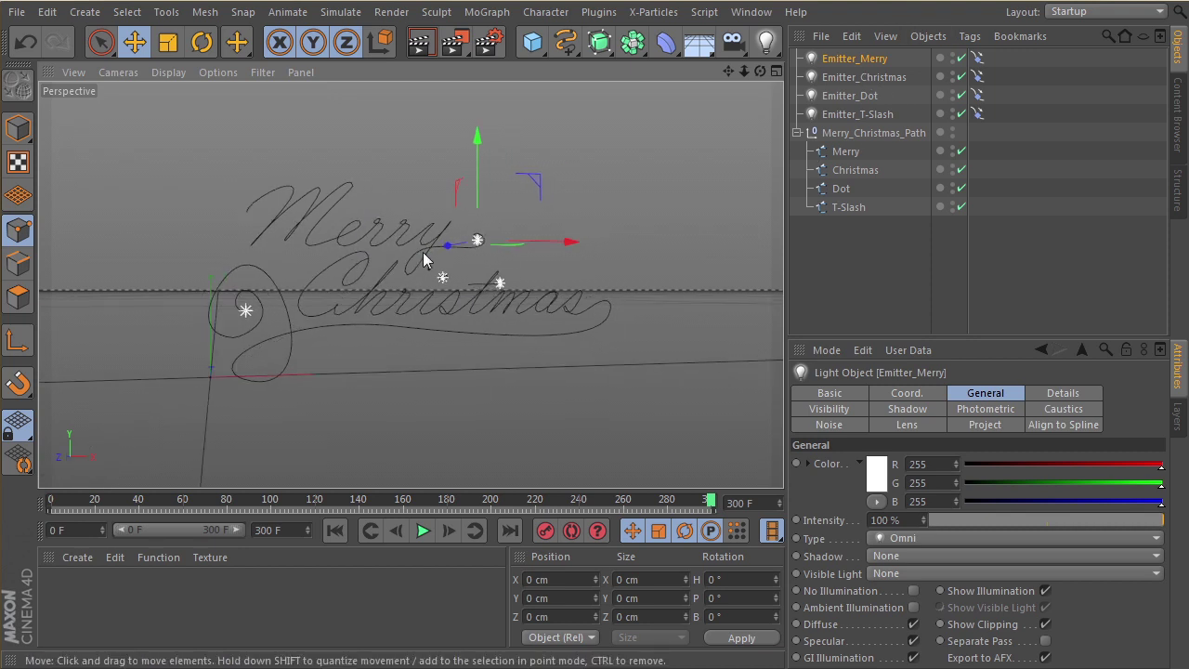